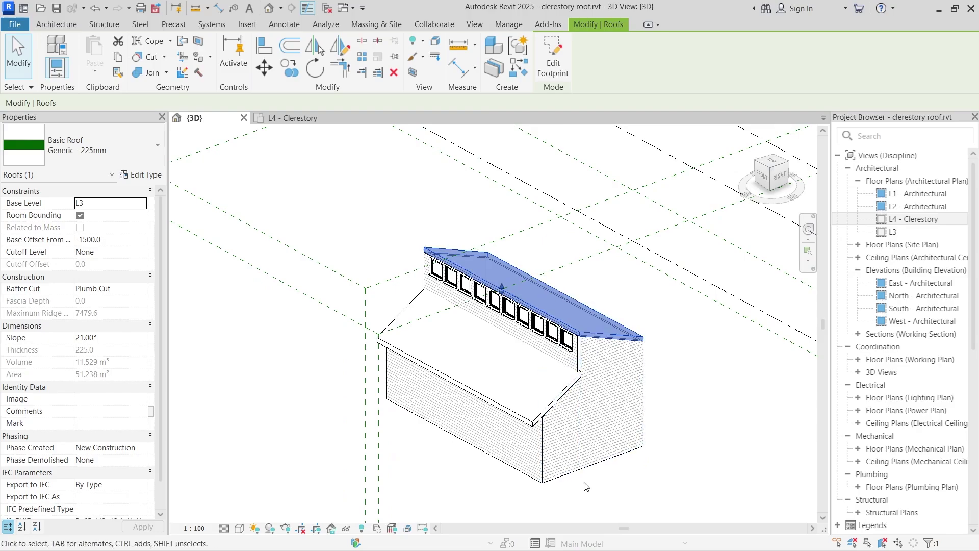
- Review the clerestory roof model and the clerestory reference photos in the image viewer, then return to Revit
{"action": "scroll", "coordinate": [605, 495], "scroll_direction": "up", "scroll_amount": 2}
{"action": "scroll", "coordinate": [605, 495], "scroll_direction": "up", "scroll_amount": 1}
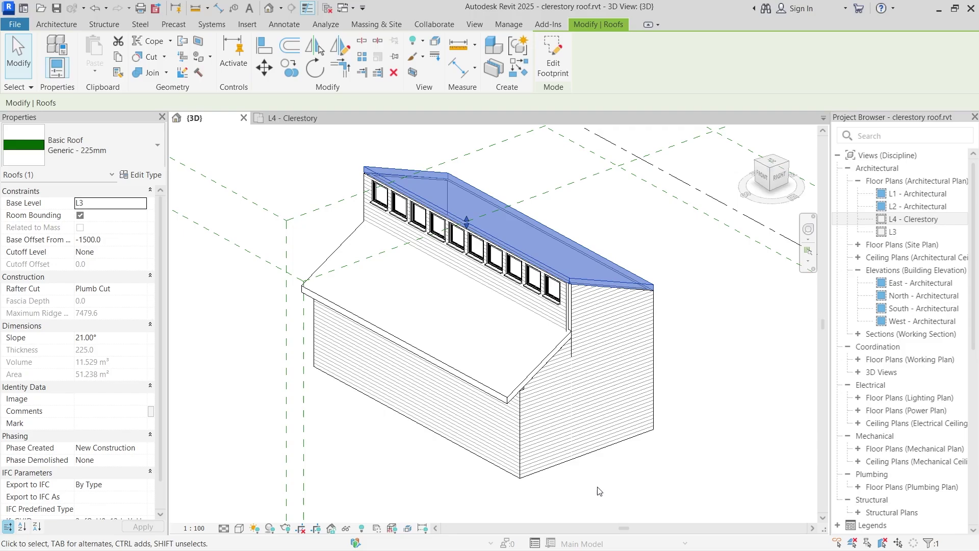
{"action": "key", "text": "alt+Tab"}
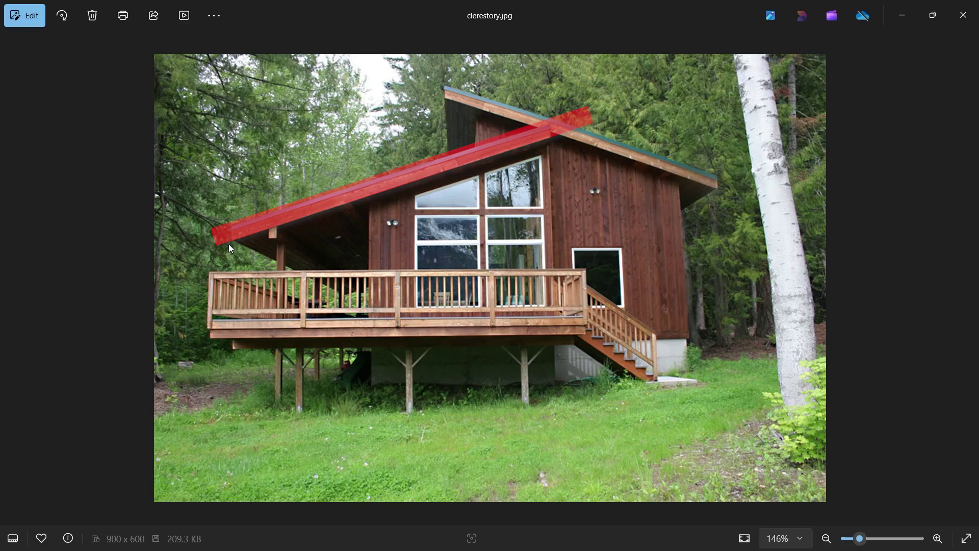
{"action": "key", "text": "Right"}
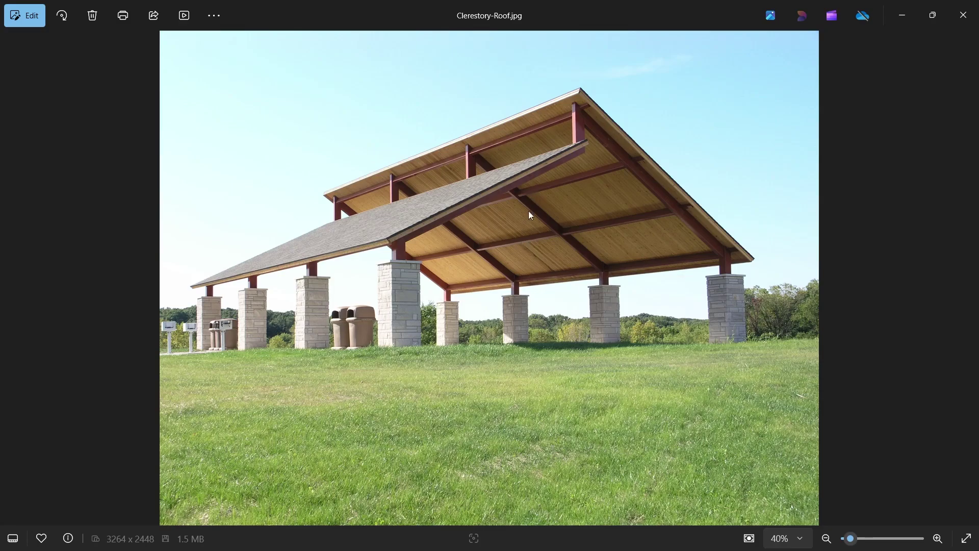
{"action": "key", "text": "Right"}
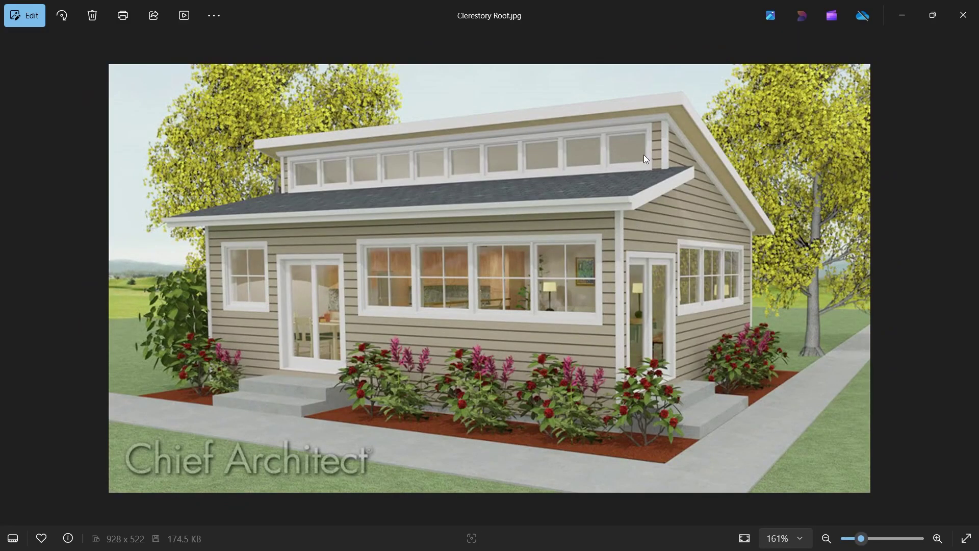
{"action": "key", "text": "alt+Tab"}
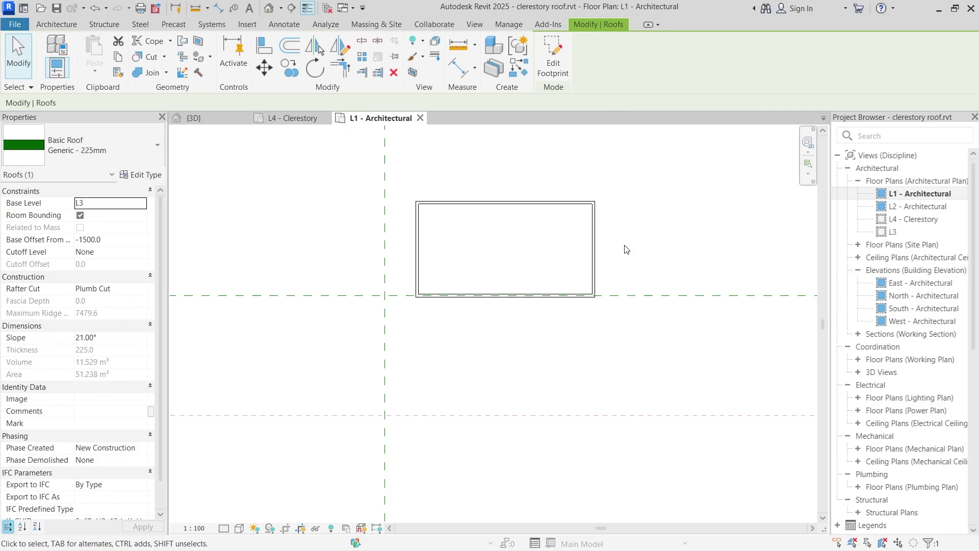
- Create a new project from the Metric Multi-discipline template
{"action": "left_click", "coordinate": [19, 26]}
{"action": "left_click", "coordinate": [54, 72]}
{"action": "left_click", "coordinate": [459, 145]}
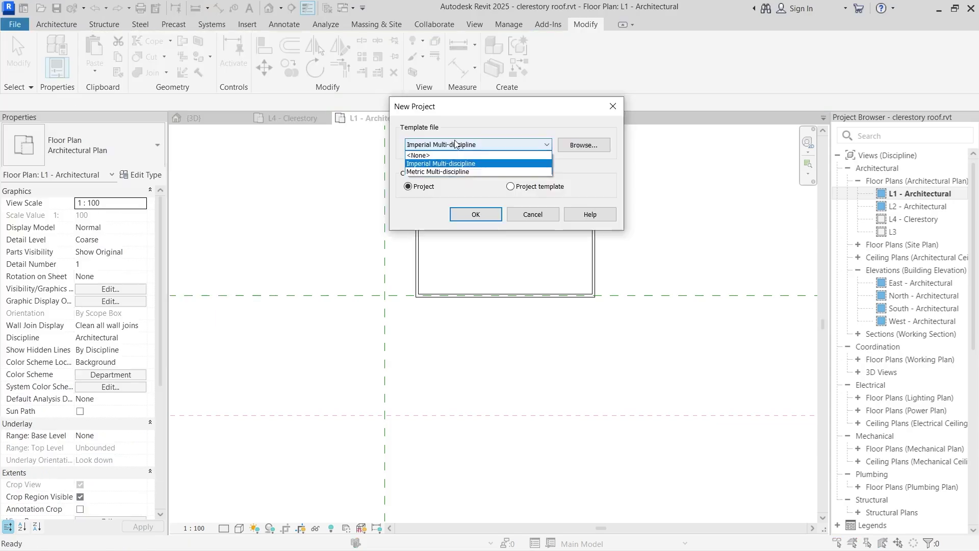
{"action": "left_click", "coordinate": [456, 172]}
{"action": "left_click", "coordinate": [475, 214]}
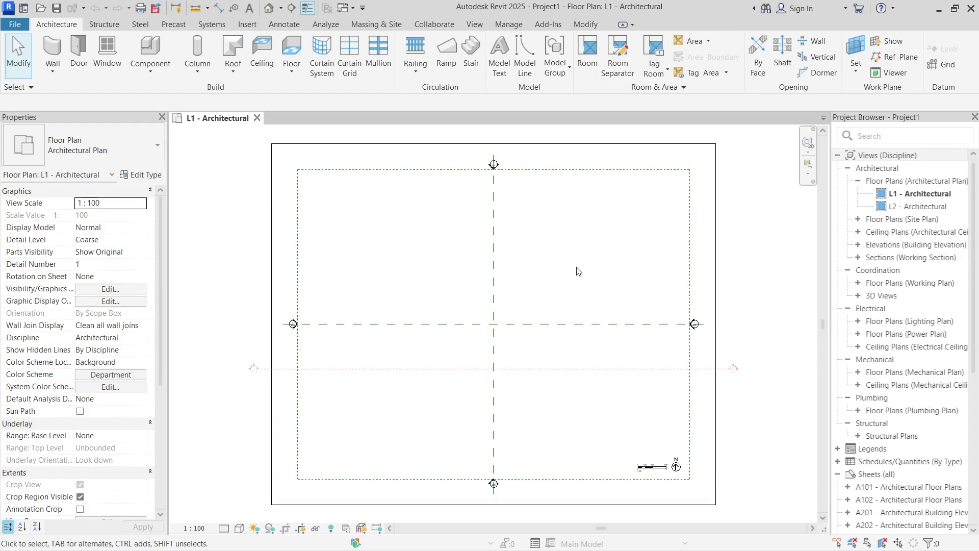
- Open the East - Architectural elevation and set level L2's elevation to 3000
{"action": "left_click", "coordinate": [887, 245]}
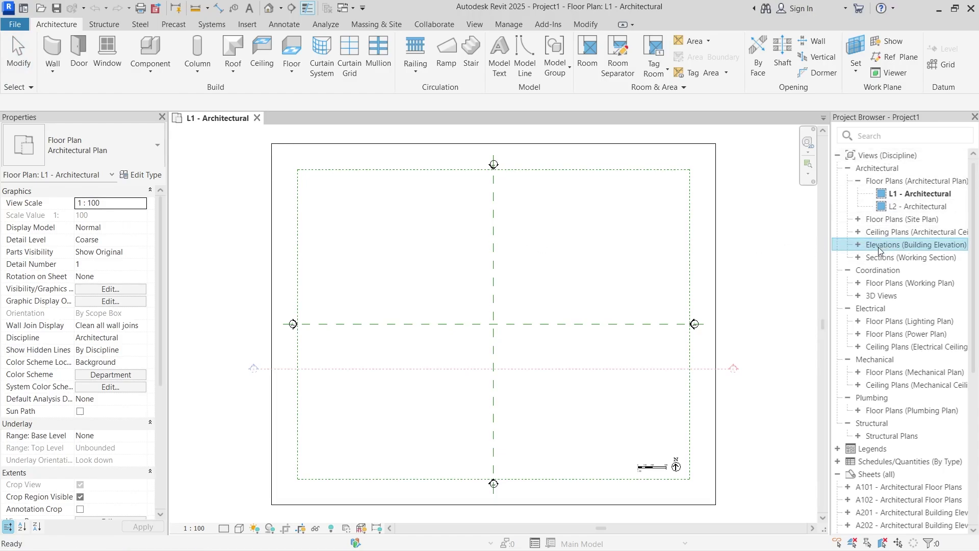
{"action": "left_click", "coordinate": [859, 248]}
{"action": "double_click", "coordinate": [913, 258]}
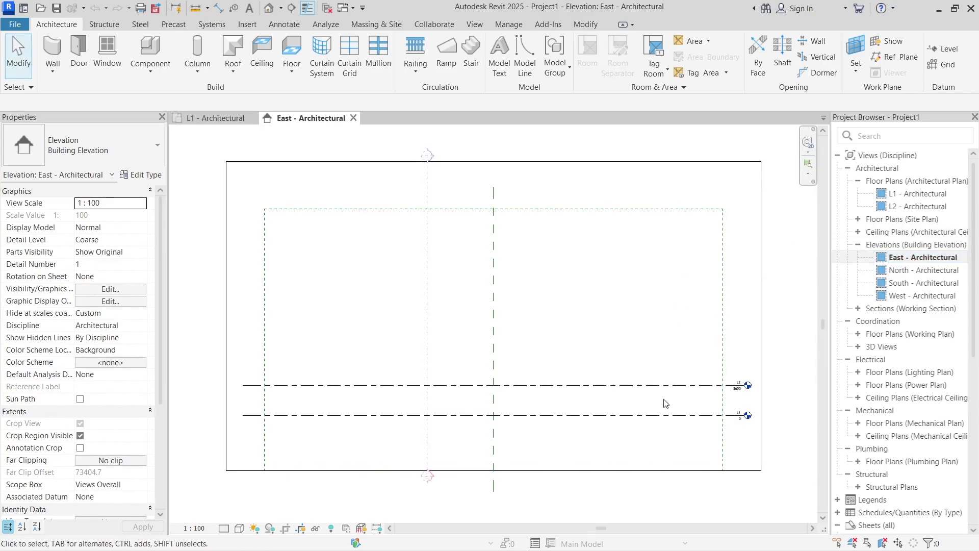
{"action": "scroll", "coordinate": [757, 428], "scroll_direction": "up", "scroll_amount": 4}
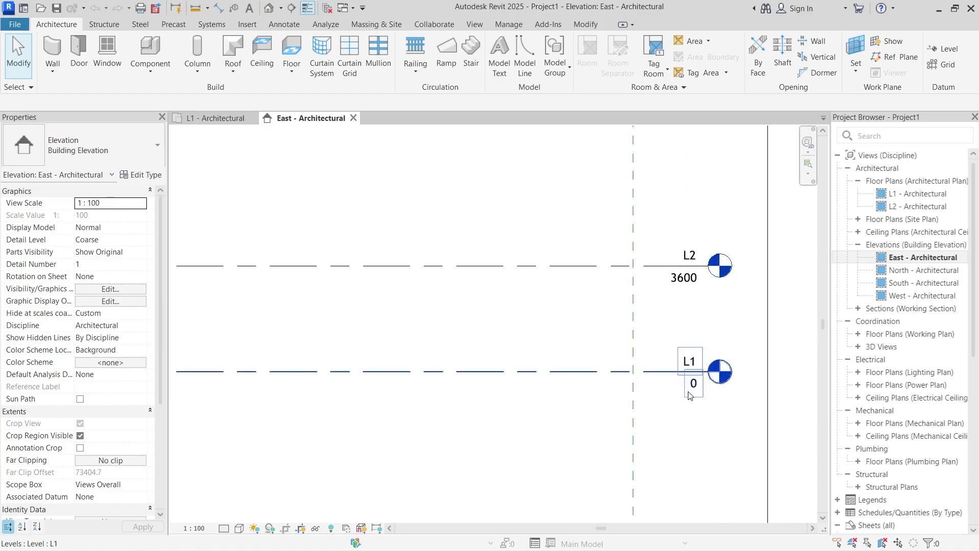
{"action": "double_click", "coordinate": [682, 285]}
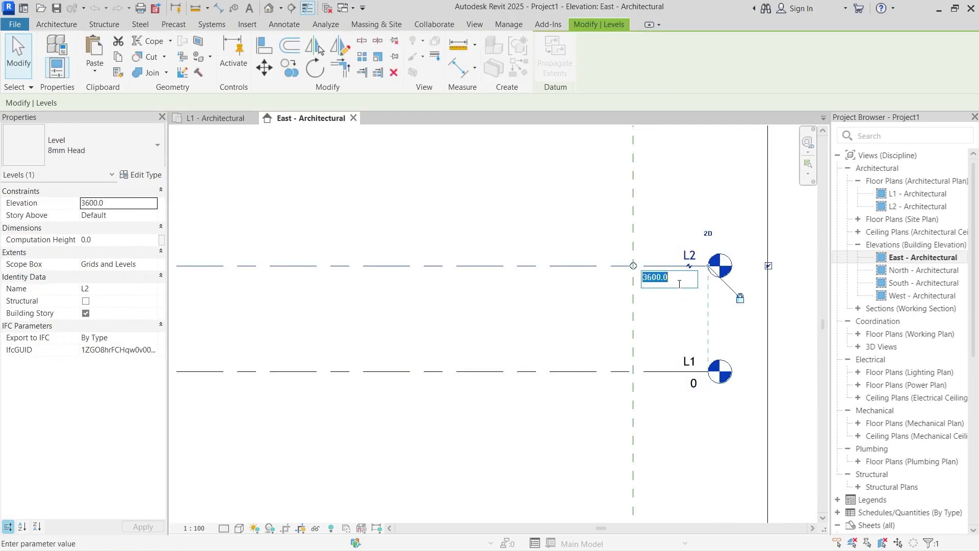
{"action": "type", "text": "3"}
{"action": "key", "text": "Return"}
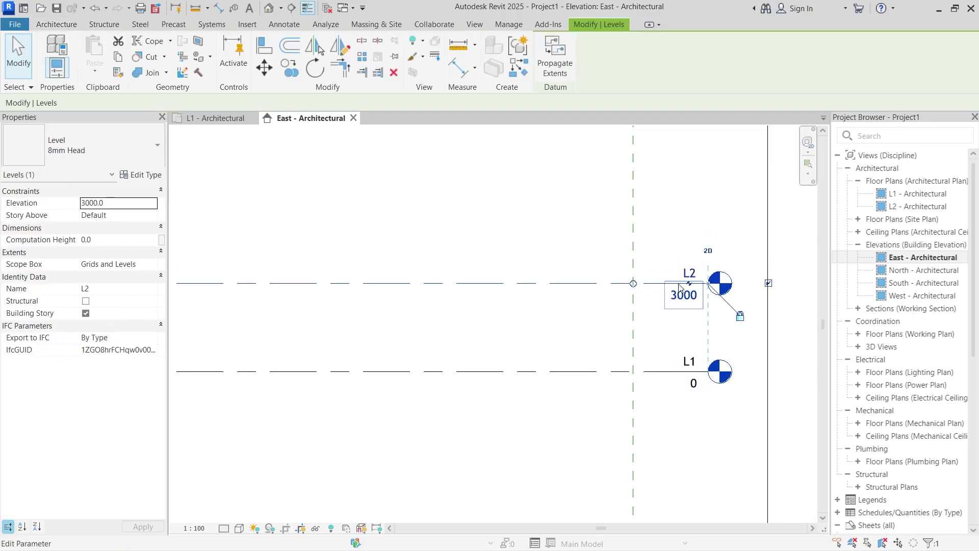
{"action": "left_click", "coordinate": [687, 206]}
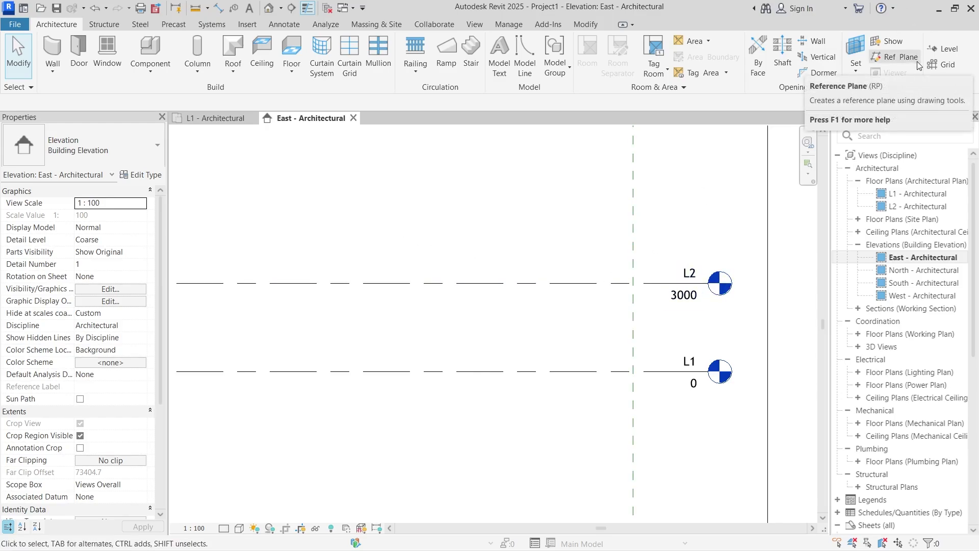
- Draw a new level about 2800 above L2 and change its type to Arch_8mm Head (Symbol Both Ends)
{"action": "left_click", "coordinate": [943, 49]}
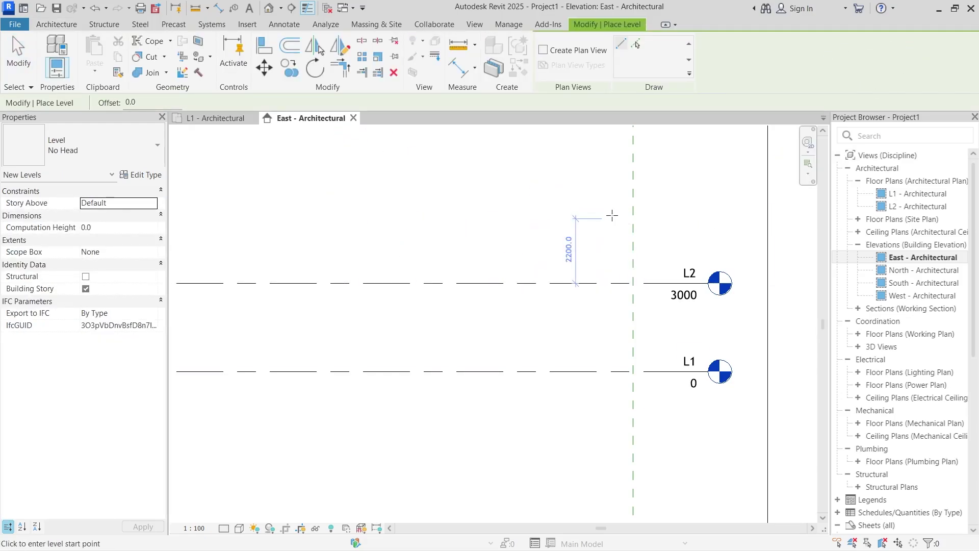
{"action": "left_click", "coordinate": [615, 201]}
{"action": "left_click", "coordinate": [196, 200]}
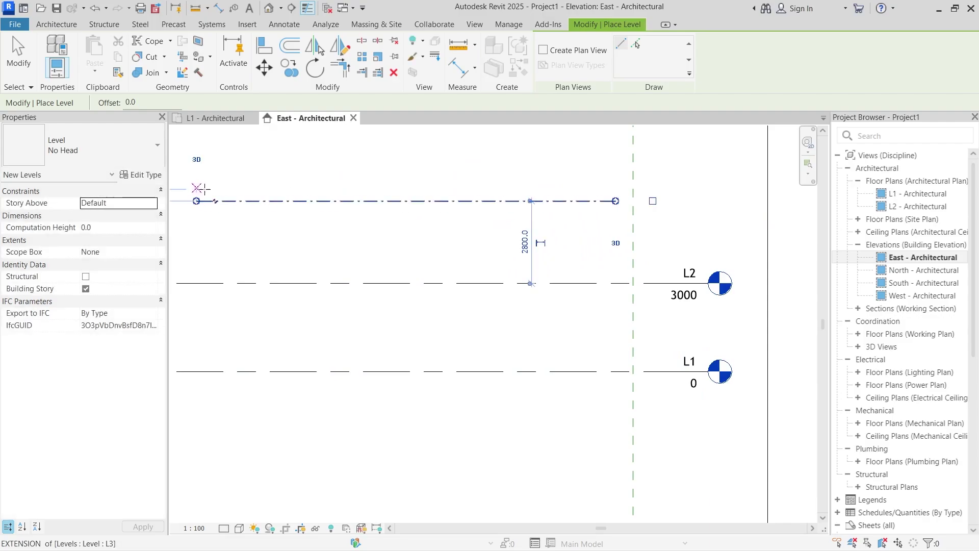
{"action": "key", "text": "Escape"}
{"action": "key", "text": "Escape"}
{"action": "left_click", "coordinate": [572, 202]}
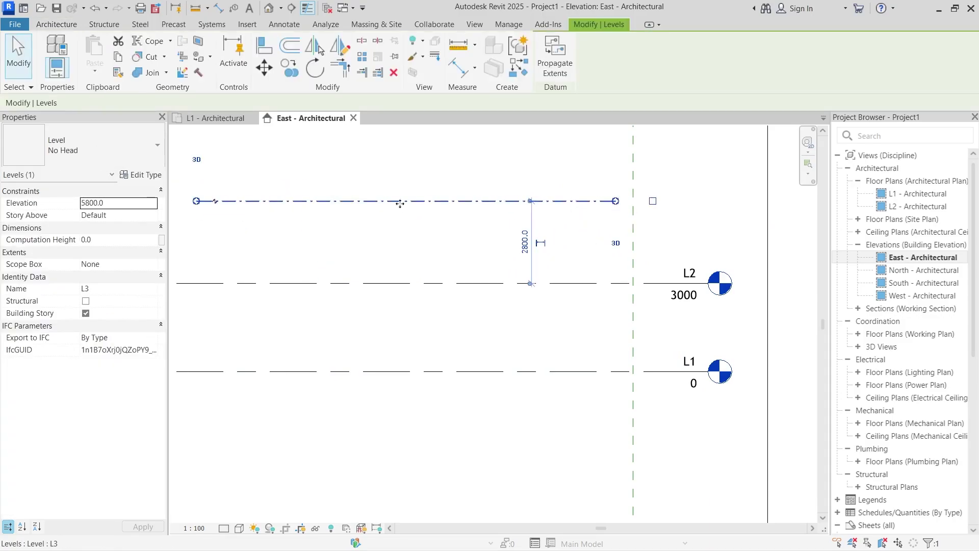
{"action": "left_click", "coordinate": [122, 149]}
{"action": "left_click", "coordinate": [92, 229]}
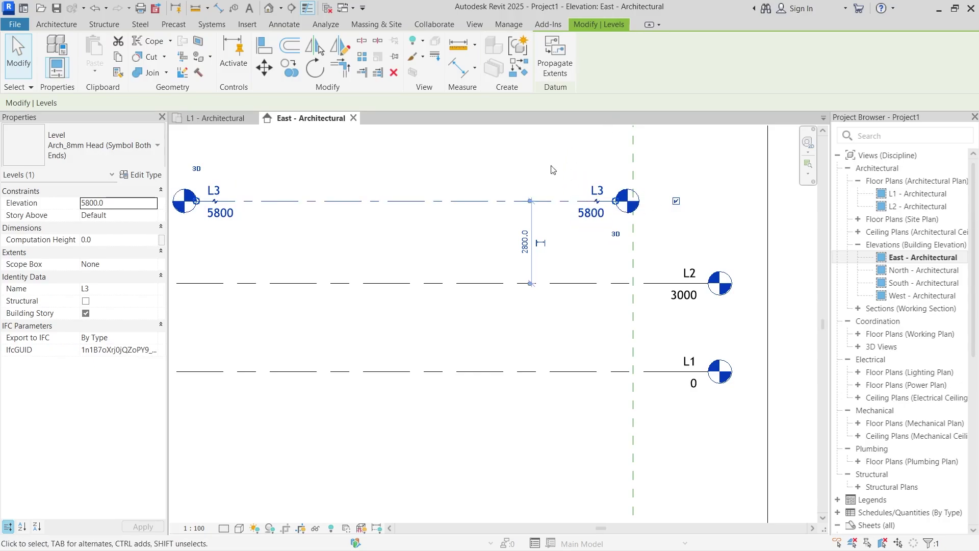
- Set level L3's elevation to 3850 and extend its end to line up with the other level heads
{"action": "left_click", "coordinate": [594, 216]}
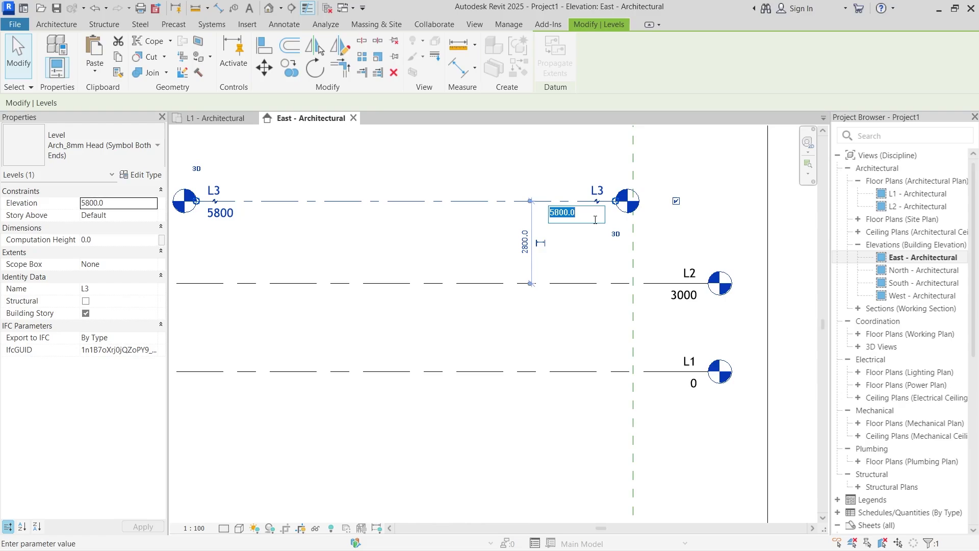
{"action": "type", "text": "3850"}
{"action": "key", "text": "Return"}
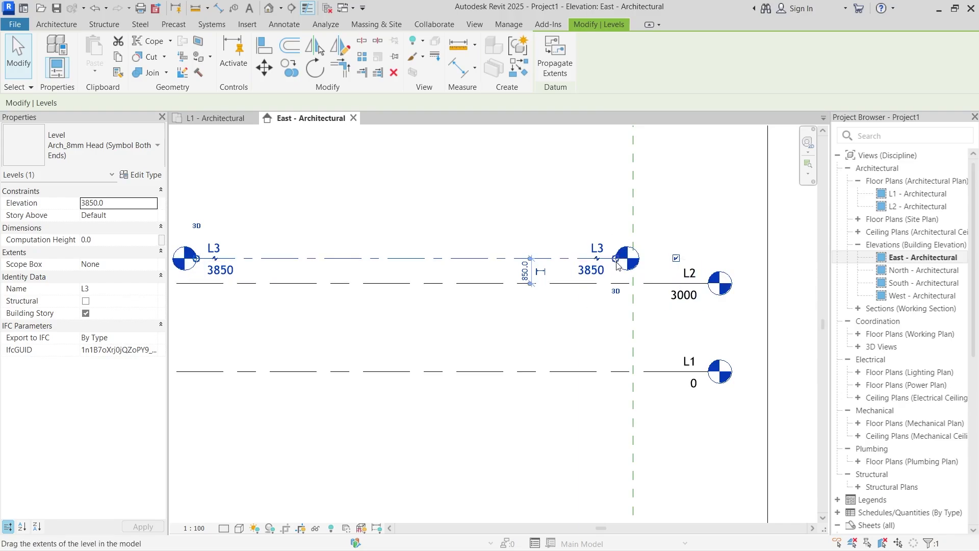
{"action": "left_click_drag", "start_coordinate": [617, 262], "coordinate": [707, 251]}
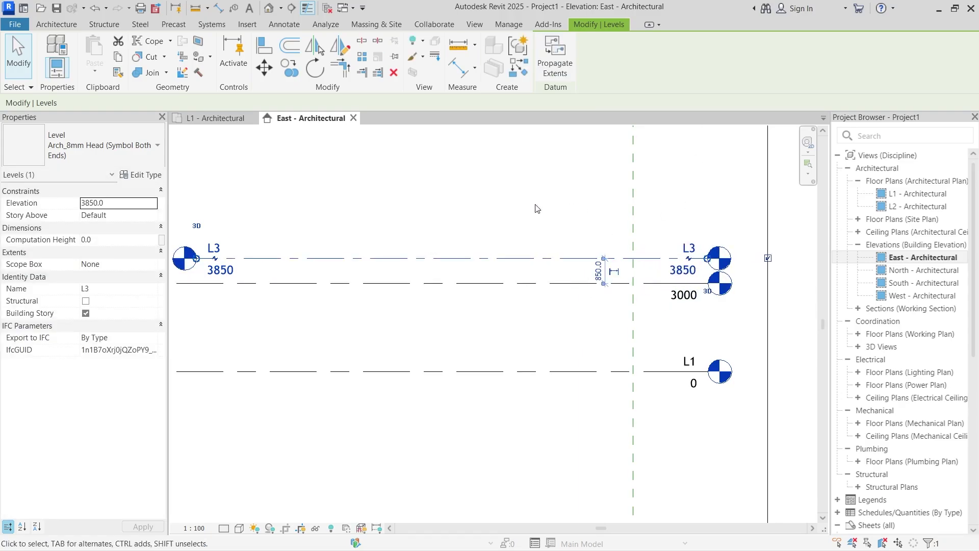
{"action": "key", "text": "Escape"}
- Shorten level L2 so its head sits clear of L3's head, and rename the level L2 - Clerestory
{"action": "scroll", "coordinate": [770, 334], "scroll_direction": "up", "scroll_amount": 2}
{"action": "left_click", "coordinate": [577, 257]}
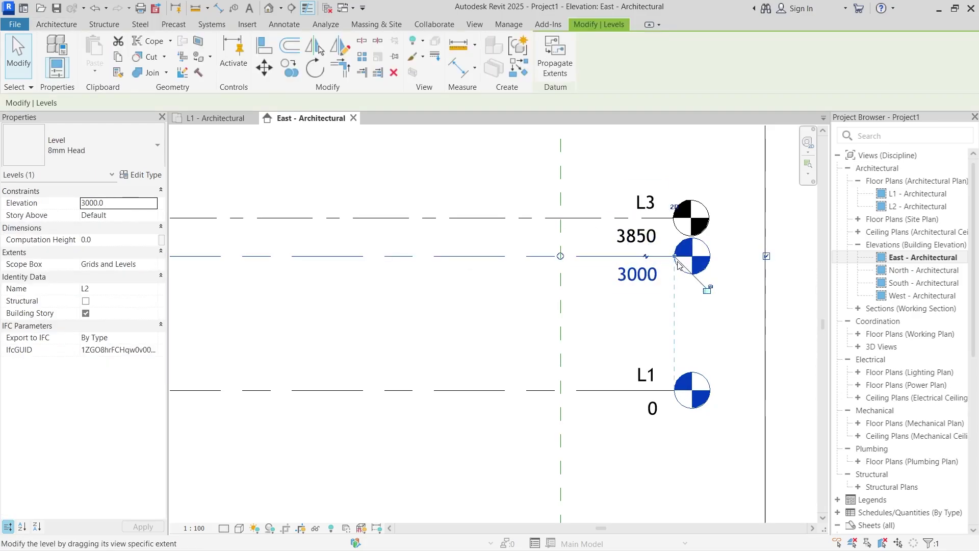
{"action": "left_click_drag", "start_coordinate": [673, 256], "coordinate": [382, 255]}
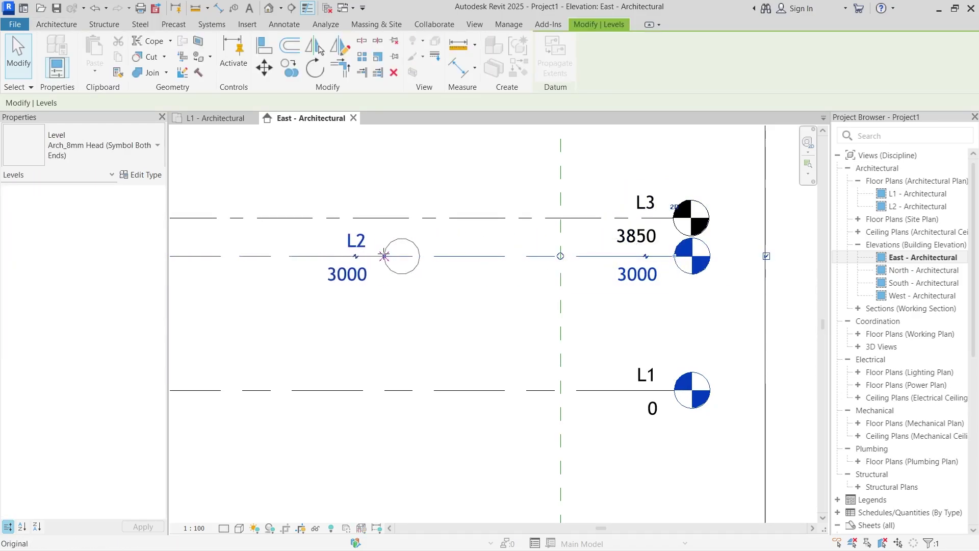
{"action": "key", "text": "Escape"}
{"action": "double_click", "coordinate": [357, 246]}
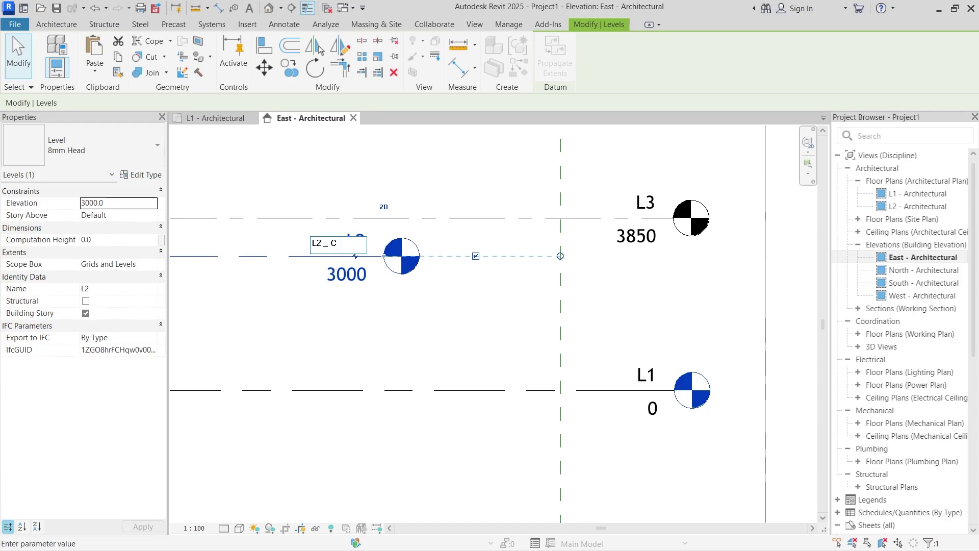
{"action": "type", "text": "- Clerestory"}
{"action": "key", "text": "Return"}
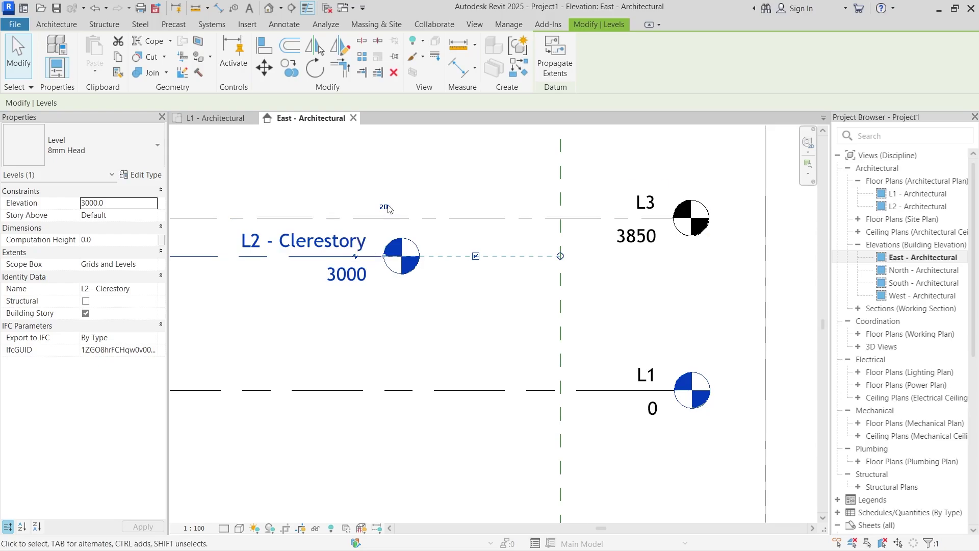
- Rename level L3 as L3 - Roof
{"action": "left_click", "coordinate": [403, 185]}
{"action": "left_click", "coordinate": [655, 208]}
{"action": "left_click", "coordinate": [654, 207]}
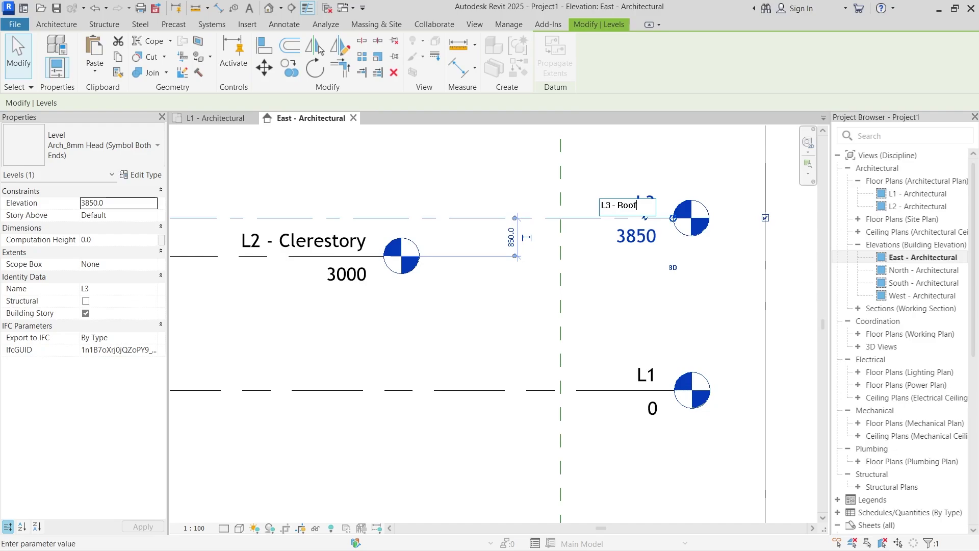
{"action": "key", "text": "Return"}
{"action": "left_click", "coordinate": [504, 295]}
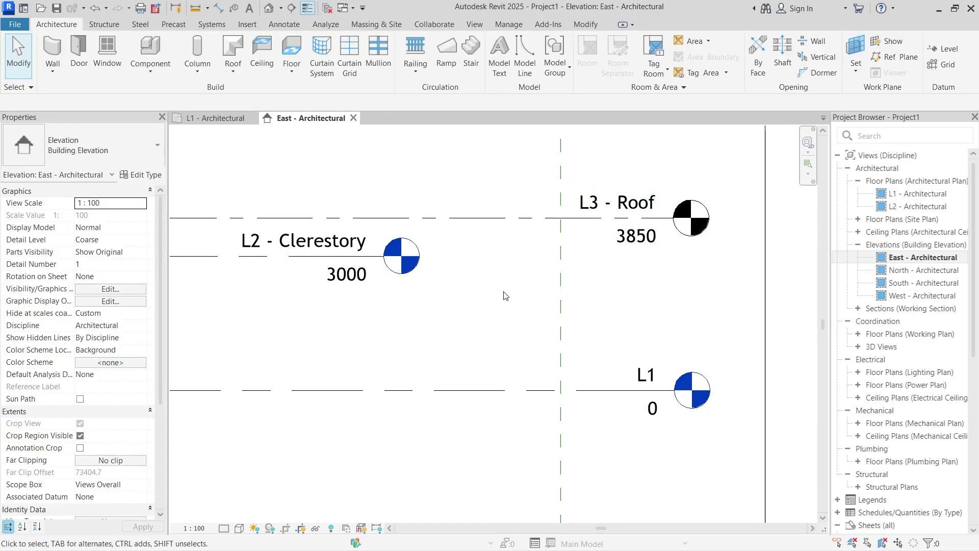
- Create an Architectural Plan floor plan view for level L3 - Roof
{"action": "left_click", "coordinate": [556, 224]}
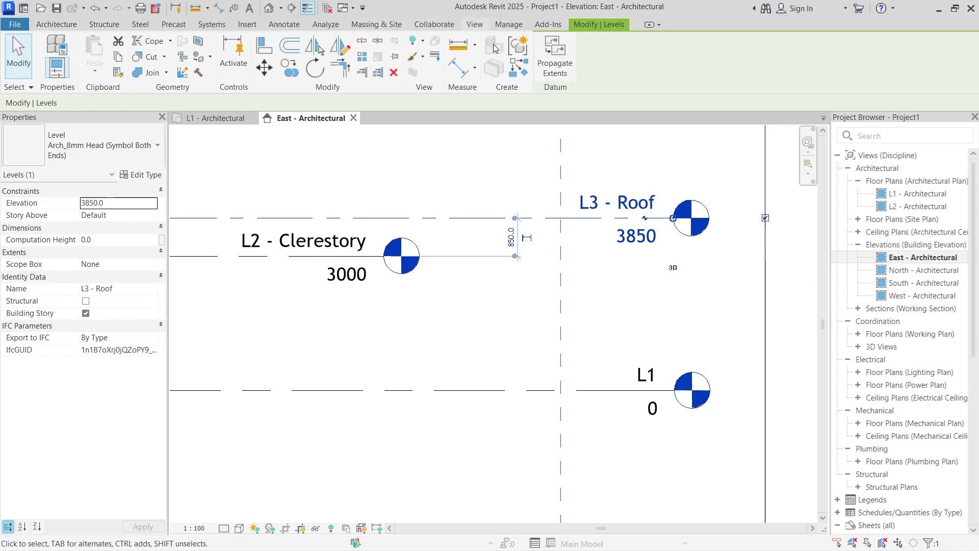
{"action": "left_click", "coordinate": [476, 24]}
{"action": "left_click", "coordinate": [510, 41]}
{"action": "left_click", "coordinate": [516, 62]}
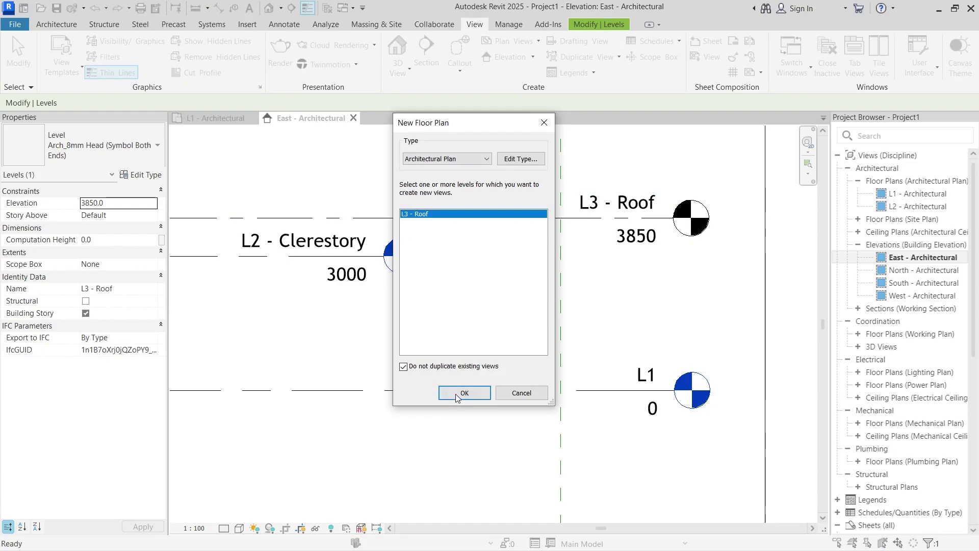
{"action": "left_click", "coordinate": [441, 391]}
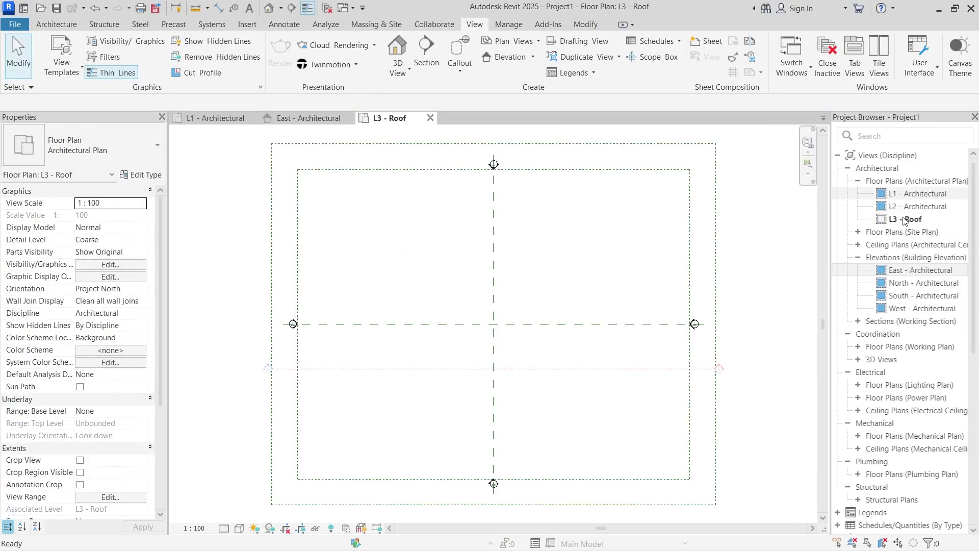
- Rename the L1 - Architectural floor plan view as L1 - Ground
{"action": "left_click", "coordinate": [921, 196]}
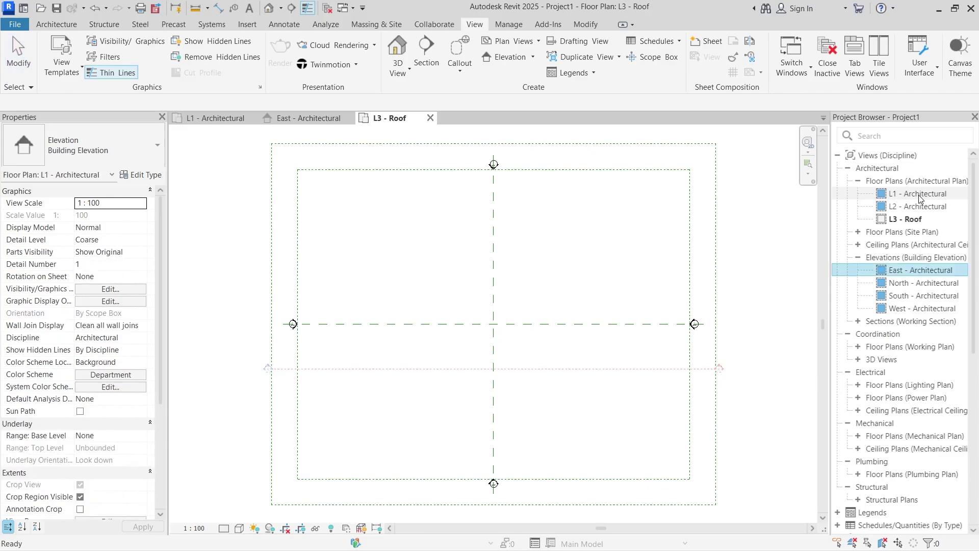
{"action": "right_click", "coordinate": [921, 196]}
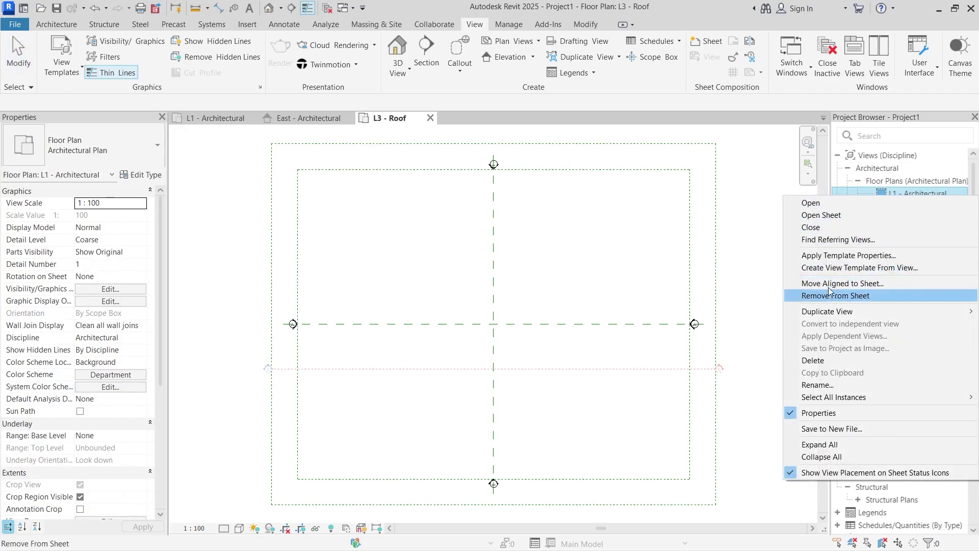
{"action": "left_click", "coordinate": [824, 386]}
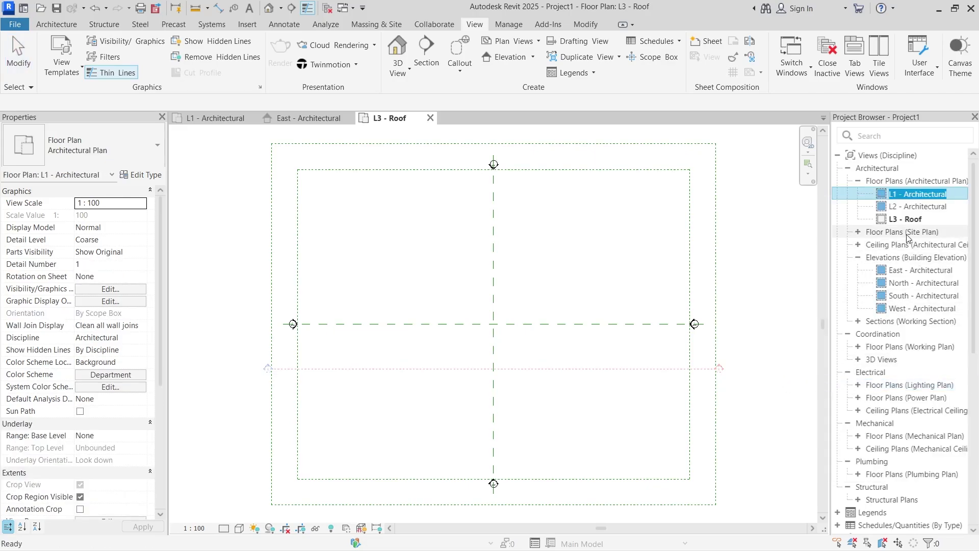
{"action": "key", "text": "Right"}
{"action": "key", "text": "BackSpace"}
{"action": "key", "text": "BackSpace"}
{"action": "key", "text": "BackSpace"}
{"action": "key", "text": "BackSpace"}
{"action": "key", "text": "BackSpace"}
{"action": "key", "text": "BackSpace"}
{"action": "key", "text": "BackSpace"}
{"action": "key", "text": "BackSpace"}
{"action": "key", "text": "BackSpace"}
{"action": "key", "text": "BackSpace"}
{"action": "key", "text": "BackSpace"}
{"action": "key", "text": "BackSpace"}
{"action": "key", "text": "BackSpace"}
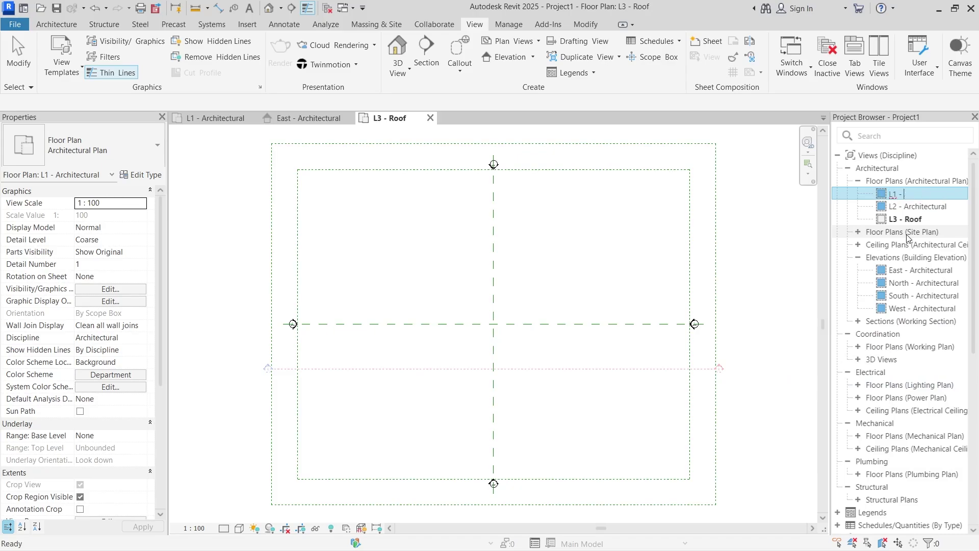
{"action": "type", "text": "Ground"}
{"action": "key", "text": "Return"}
- Open the L2 - Architectural floor plan view and rename it L2 - Clerestory
{"action": "double_click", "coordinate": [917, 206]}
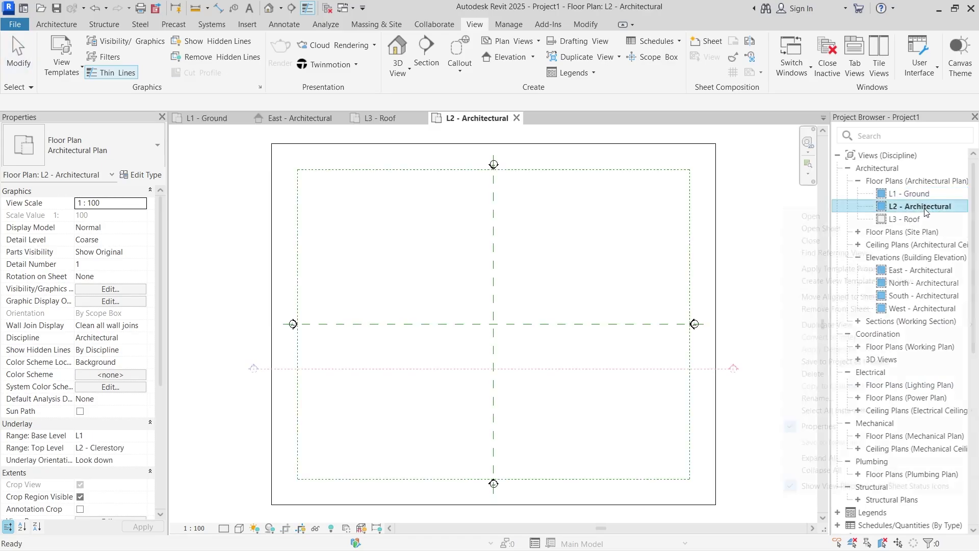
{"action": "right_click", "coordinate": [917, 206]}
{"action": "left_click", "coordinate": [826, 400]}
{"action": "key", "text": "Right"}
{"action": "key", "text": "BackSpace"}
{"action": "key", "text": "BackSpace"}
{"action": "key", "text": "BackSpace"}
{"action": "key", "text": "BackSpace"}
{"action": "key", "text": "BackSpace"}
{"action": "key", "text": "BackSpace"}
{"action": "key", "text": "BackSpace"}
{"action": "key", "text": "BackSpace"}
{"action": "key", "text": "BackSpace"}
{"action": "key", "text": "BackSpace"}
{"action": "key", "text": "BackSpace"}
{"action": "key", "text": "BackSpace"}
{"action": "key", "text": "BackSpace"}
{"action": "type", "text": "Clerestory"}
{"action": "key", "text": "Return"}
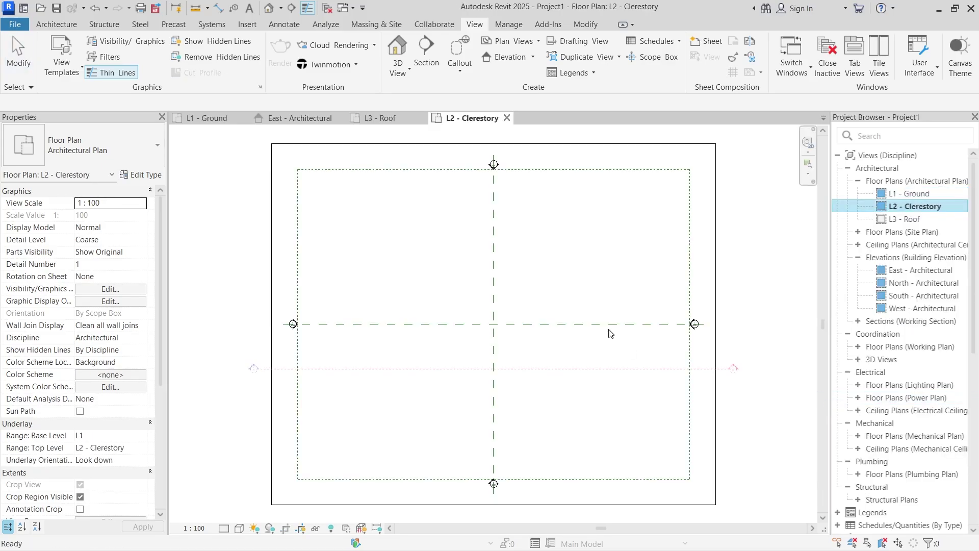
- In the L1 - Ground plan, start a wall of type M_Exterior - Wood Siding on Wood Stud
{"action": "left_click", "coordinate": [206, 118]}
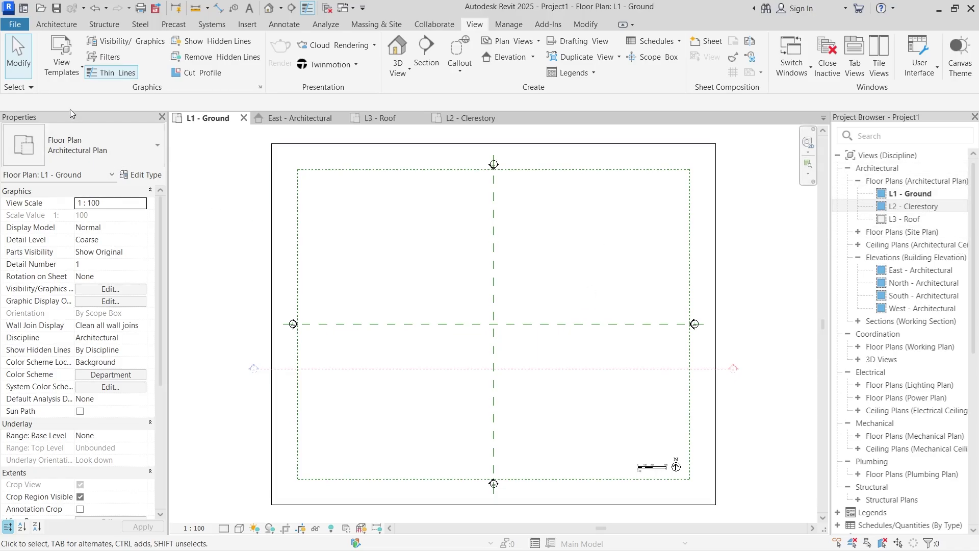
{"action": "left_click", "coordinate": [56, 24]}
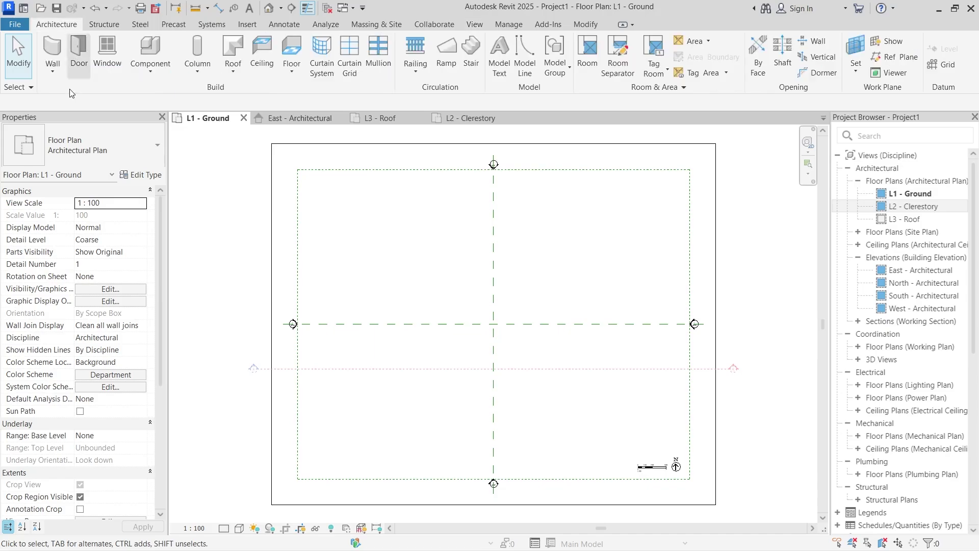
{"action": "left_click", "coordinate": [50, 42]}
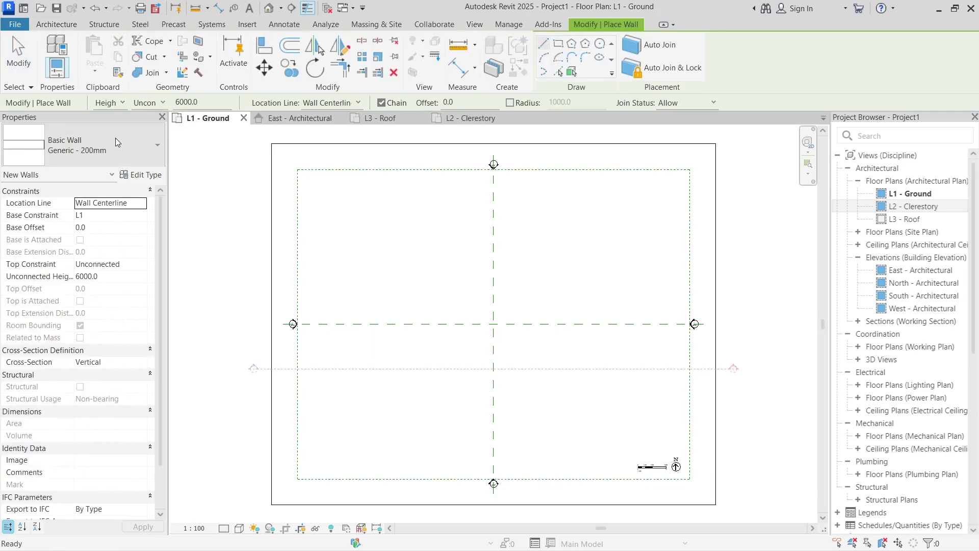
{"action": "left_click", "coordinate": [87, 162]}
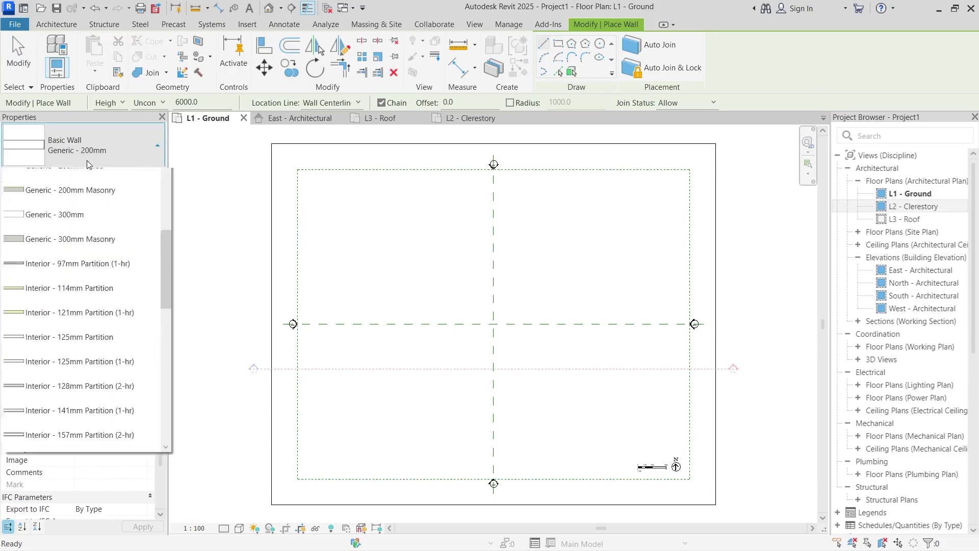
{"action": "scroll", "coordinate": [77, 306], "scroll_direction": "down", "scroll_amount": 8}
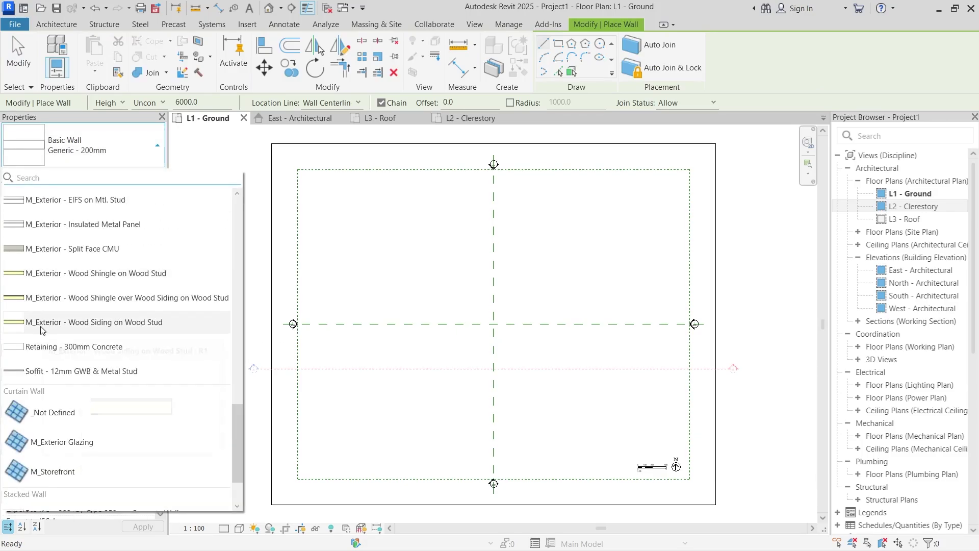
{"action": "left_click", "coordinate": [66, 325]}
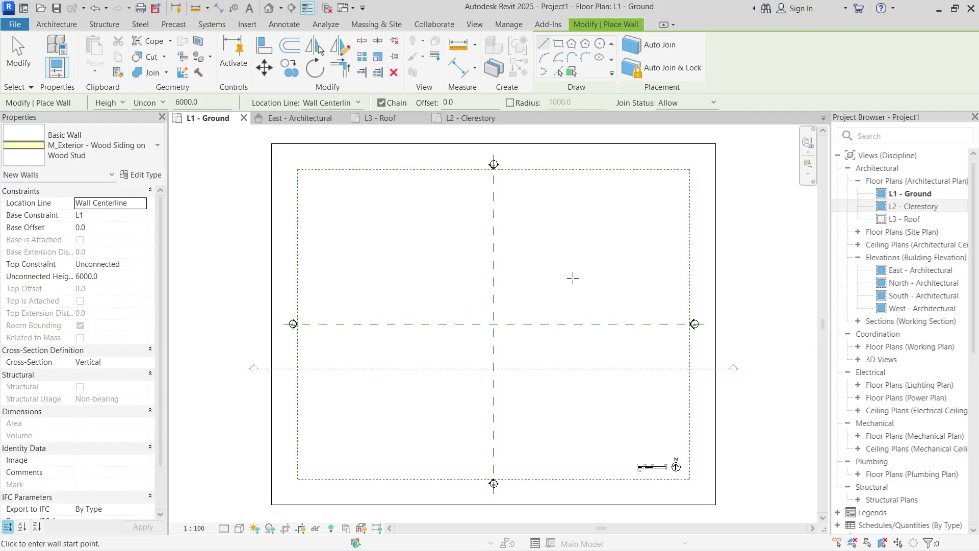
- Draw a closed rectangle of walls right of the vertical reference line and above the horizontal one
{"action": "scroll", "coordinate": [573, 277], "scroll_direction": "up", "scroll_amount": 2}
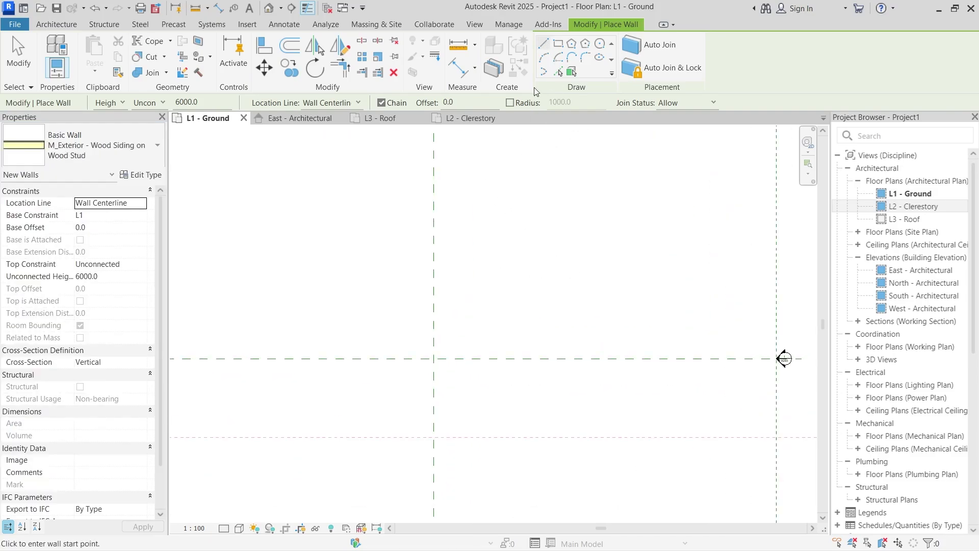
{"action": "left_click", "coordinate": [555, 48]}
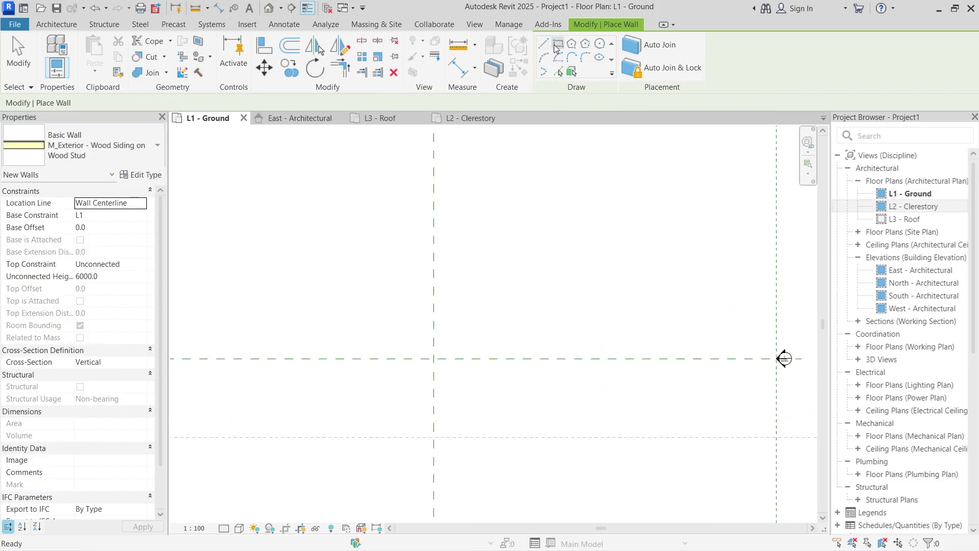
{"action": "scroll", "coordinate": [494, 322], "scroll_direction": "up", "scroll_amount": 2}
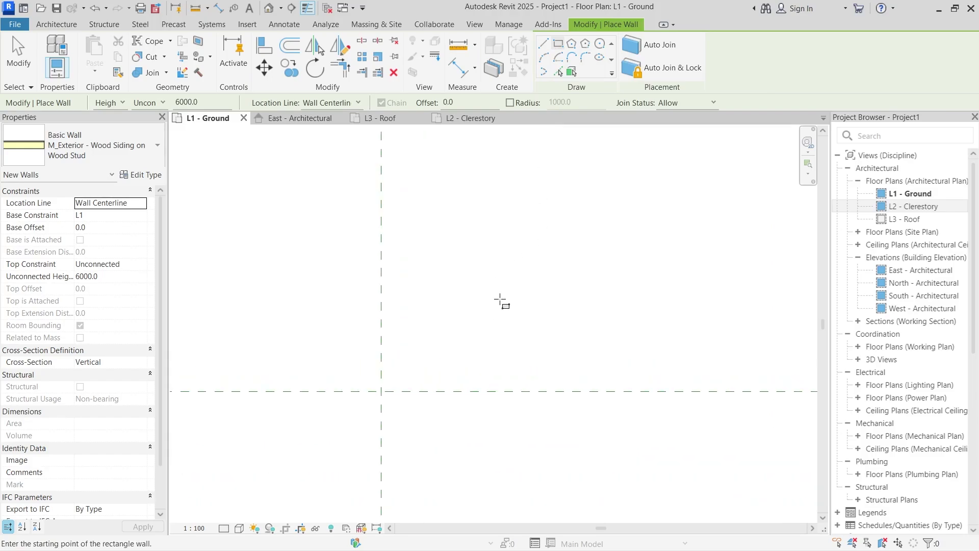
{"action": "left_click", "coordinate": [464, 246]}
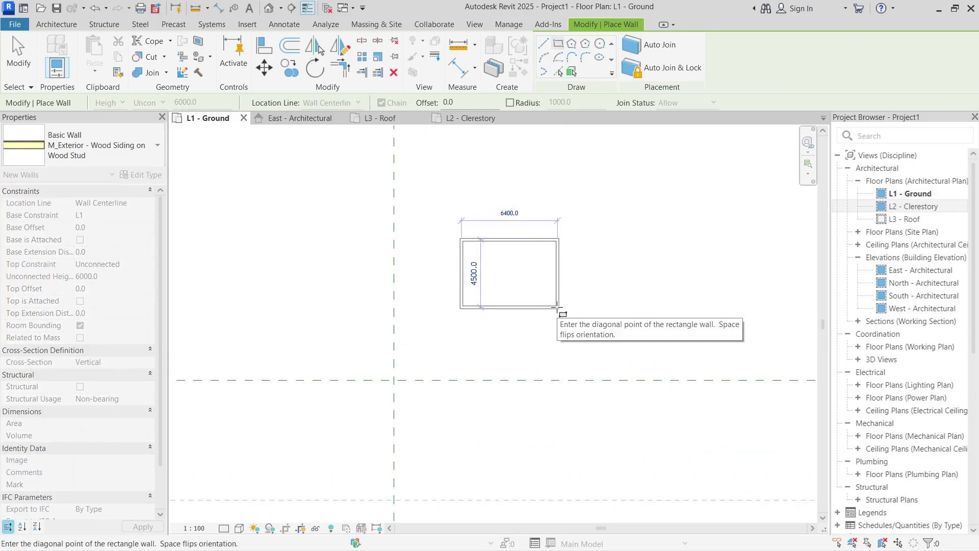
{"action": "scroll", "coordinate": [587, 296], "scroll_direction": "up", "scroll_amount": 2}
{"action": "scroll", "coordinate": [591, 336], "scroll_direction": "down", "scroll_amount": 2}
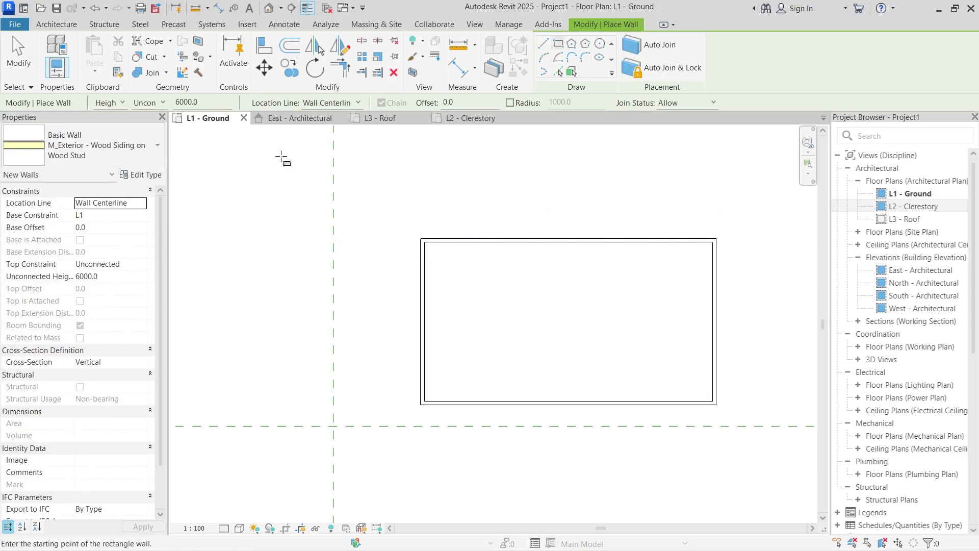
{"action": "left_click", "coordinate": [18, 54]}
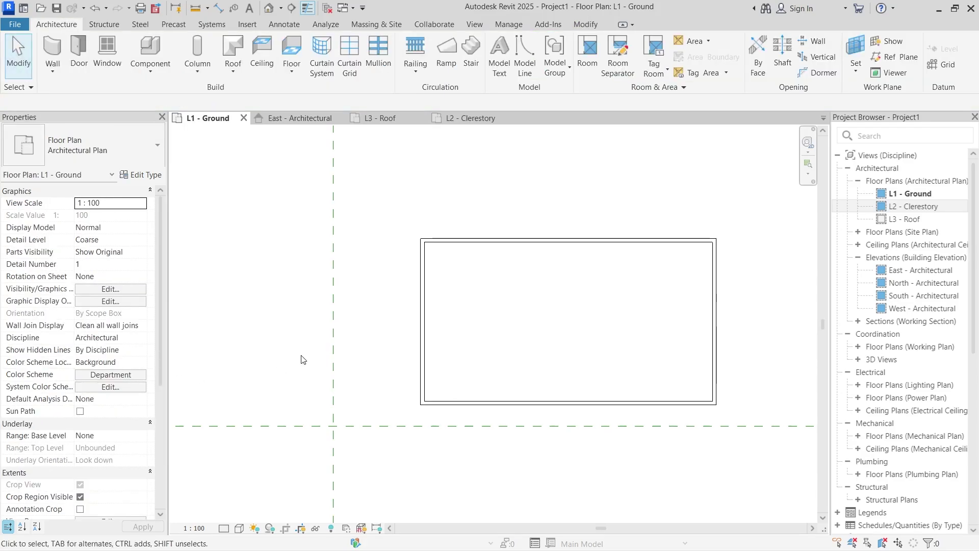
- Try to split the rectangle's left wall about 4200 mm below its upper corner
{"action": "left_click", "coordinate": [583, 24]}
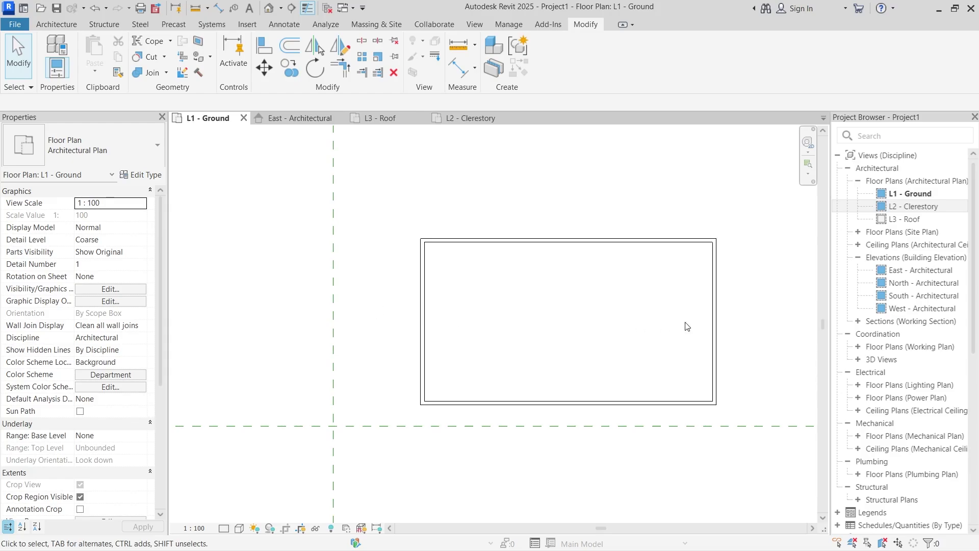
{"action": "left_click", "coordinate": [362, 44]}
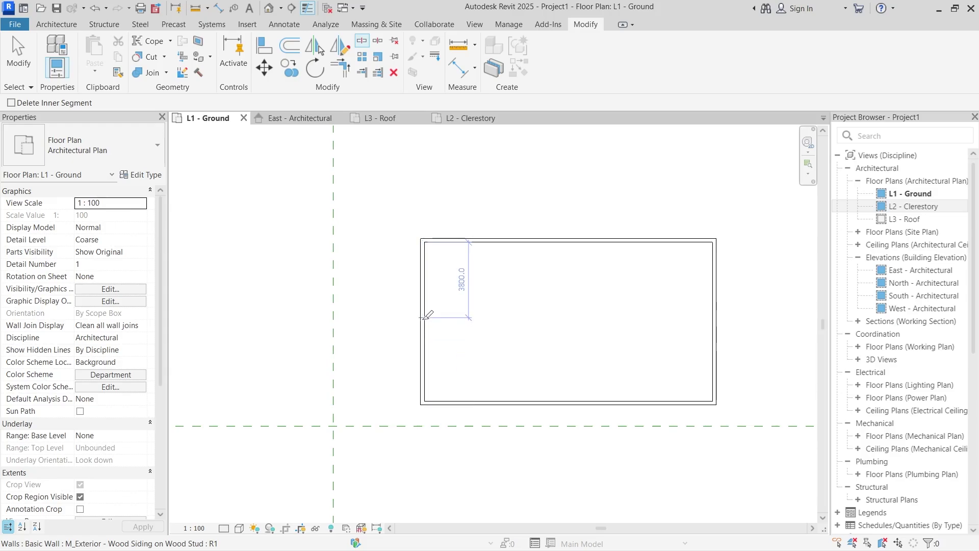
{"action": "scroll", "coordinate": [423, 324], "scroll_direction": "up", "scroll_amount": 2}
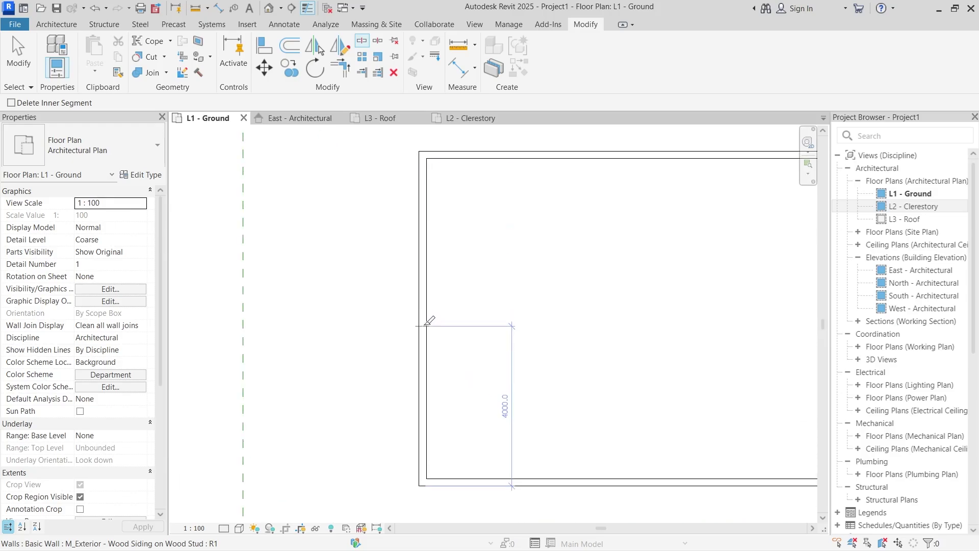
{"action": "left_click", "coordinate": [429, 325]}
{"action": "scroll", "coordinate": [448, 289], "scroll_direction": "down", "scroll_amount": 2}
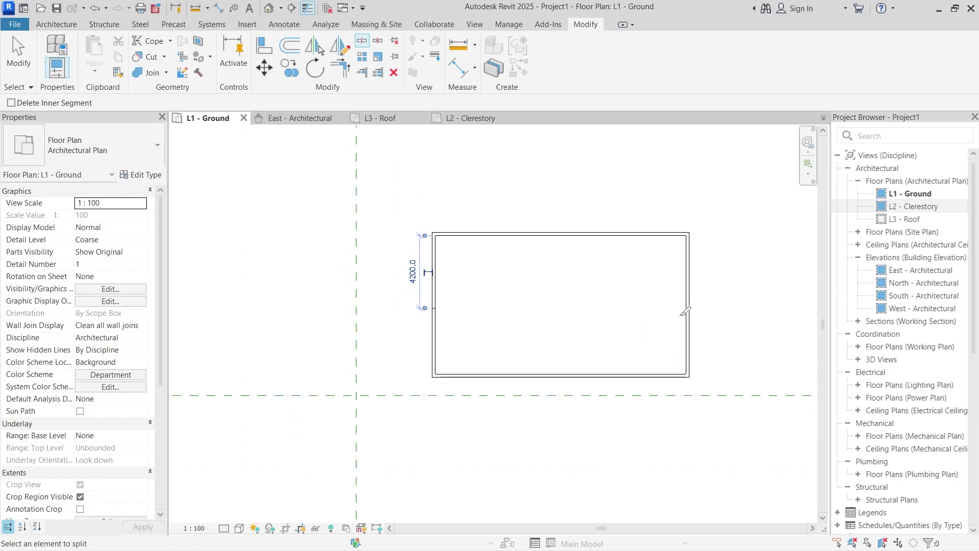
- Draw a horizontal stub wall about 1400 mm long outward from the midpoint of the left wall
{"action": "key", "text": "w"}
{"action": "key", "text": "a"}
{"action": "scroll", "coordinate": [575, 335], "scroll_direction": "up", "scroll_amount": 2}
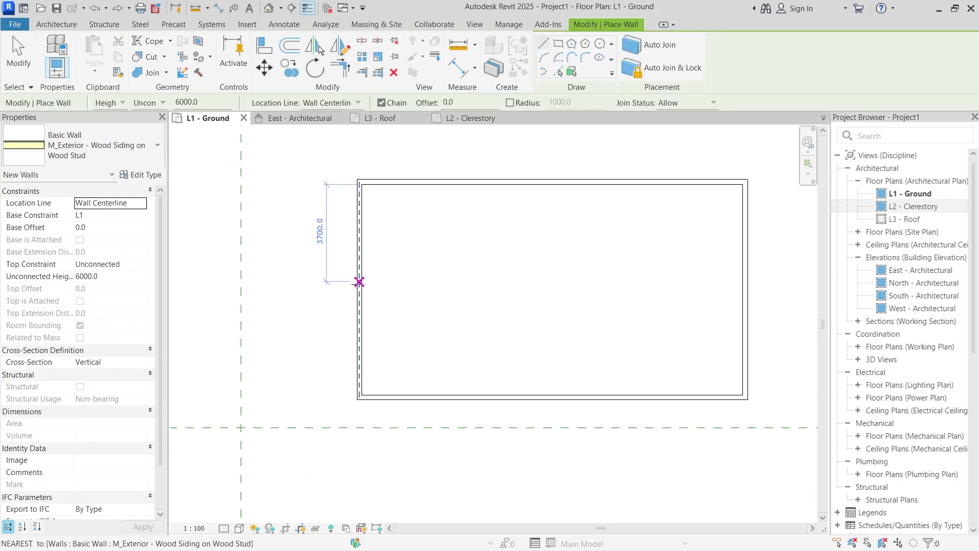
{"action": "left_click", "coordinate": [359, 289]}
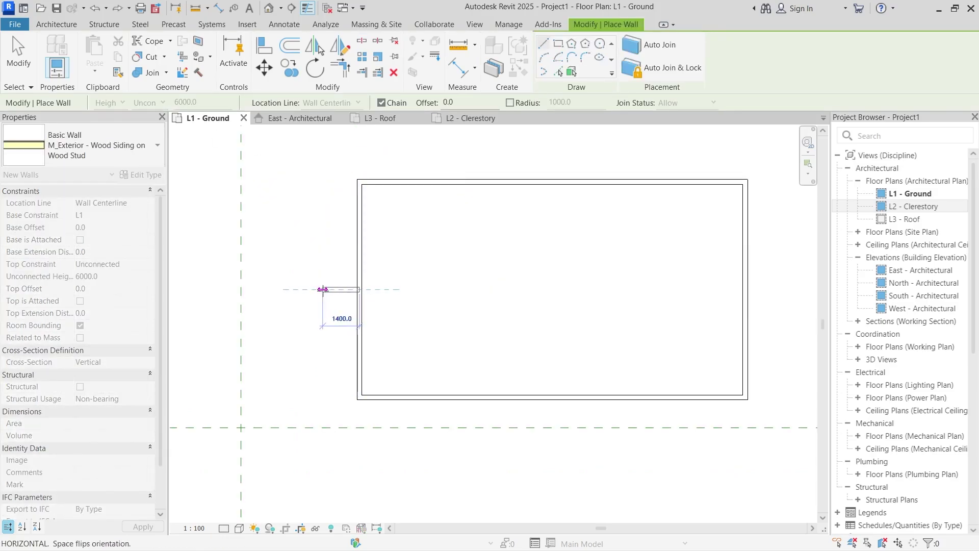
{"action": "left_click", "coordinate": [322, 289]}
{"action": "key", "text": "Escape"}
{"action": "key", "text": "Escape"}
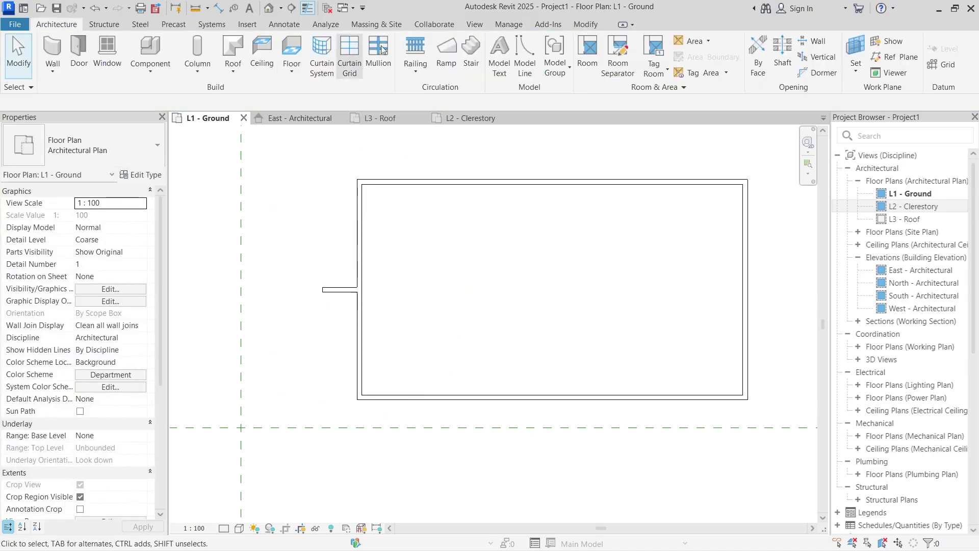
- Split the left wall where the stub wall meets it and check each half by selecting it
{"action": "left_click", "coordinate": [586, 24]}
{"action": "left_click", "coordinate": [361, 41]}
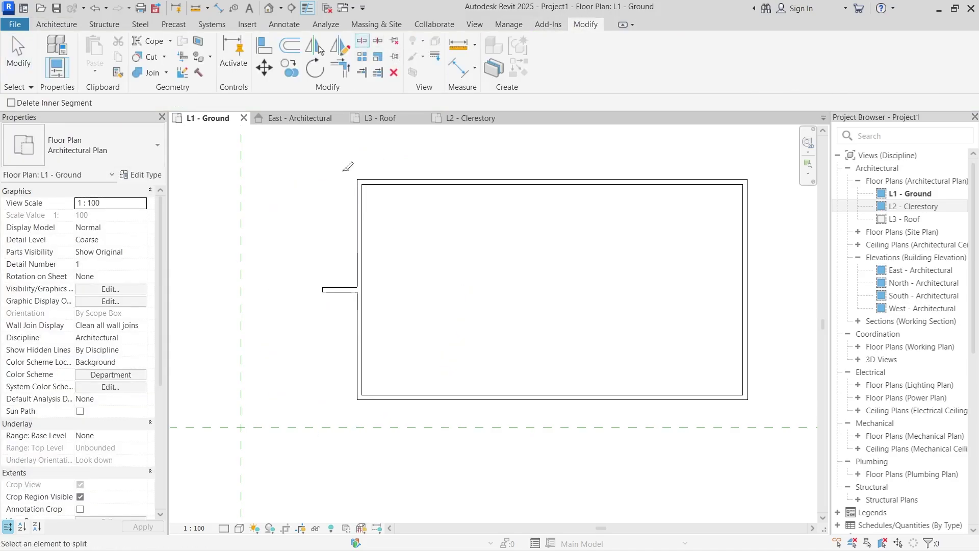
{"action": "scroll", "coordinate": [347, 204], "scroll_direction": "up", "scroll_amount": 4}
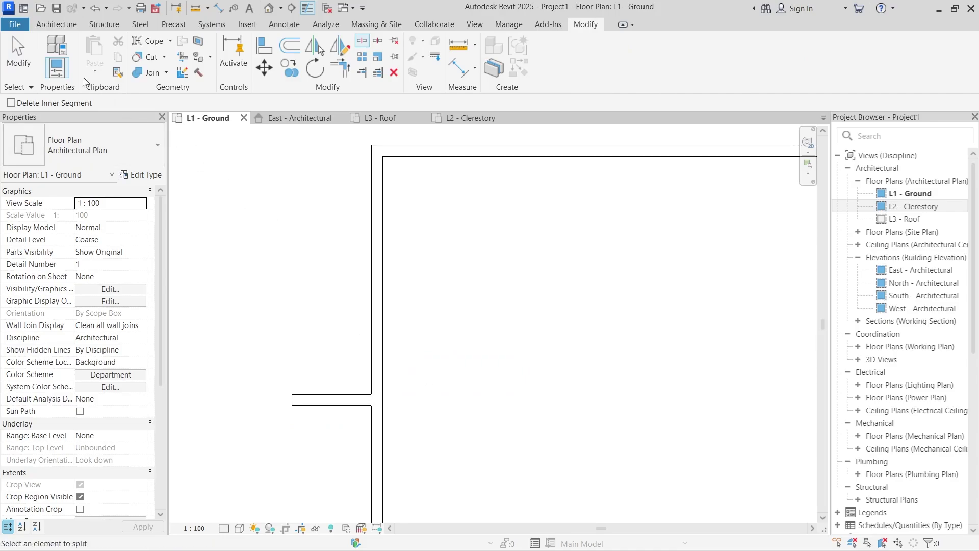
{"action": "left_click", "coordinate": [23, 54]}
{"action": "left_click", "coordinate": [378, 247]}
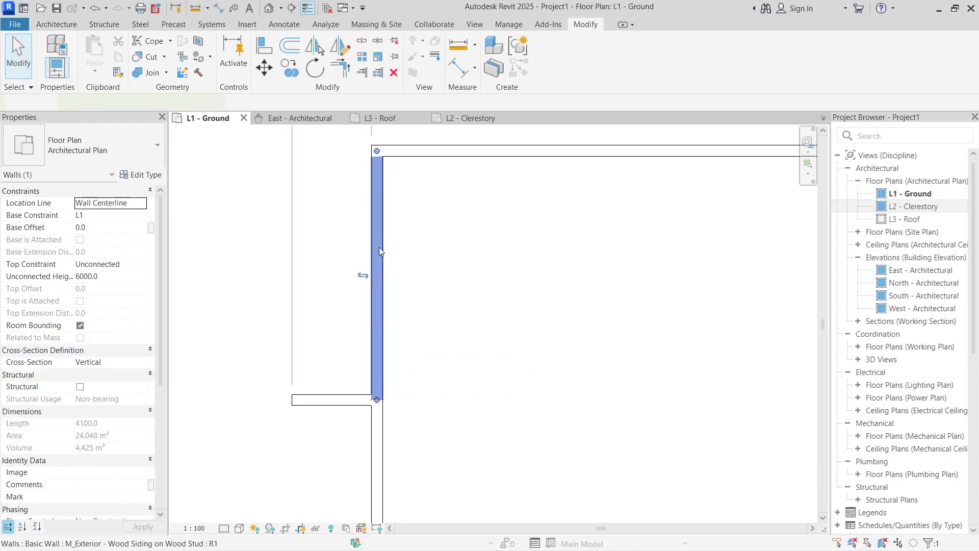
{"action": "scroll", "coordinate": [378, 246], "scroll_direction": "down", "scroll_amount": 3}
{"action": "left_click", "coordinate": [378, 363]}
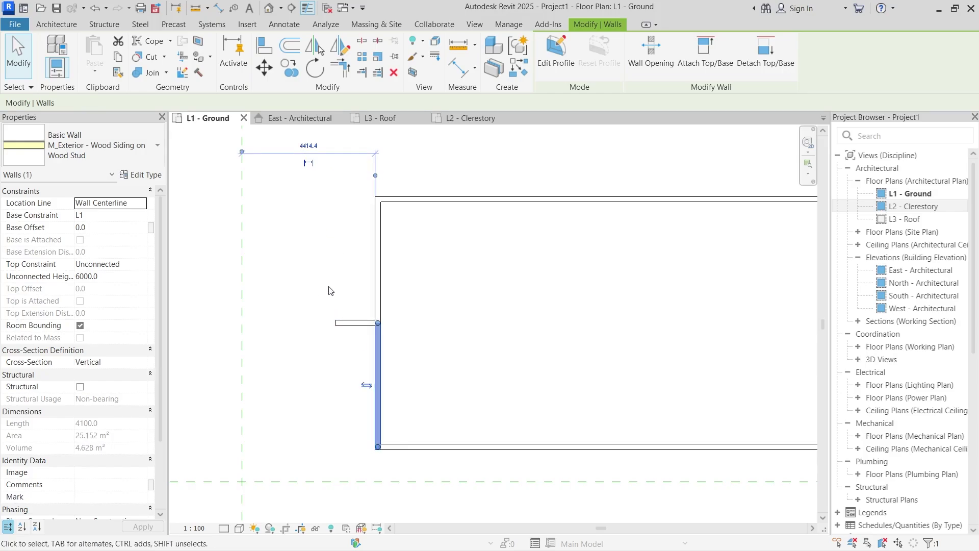
{"action": "scroll", "coordinate": [357, 288], "scroll_direction": "down", "scroll_amount": 3}
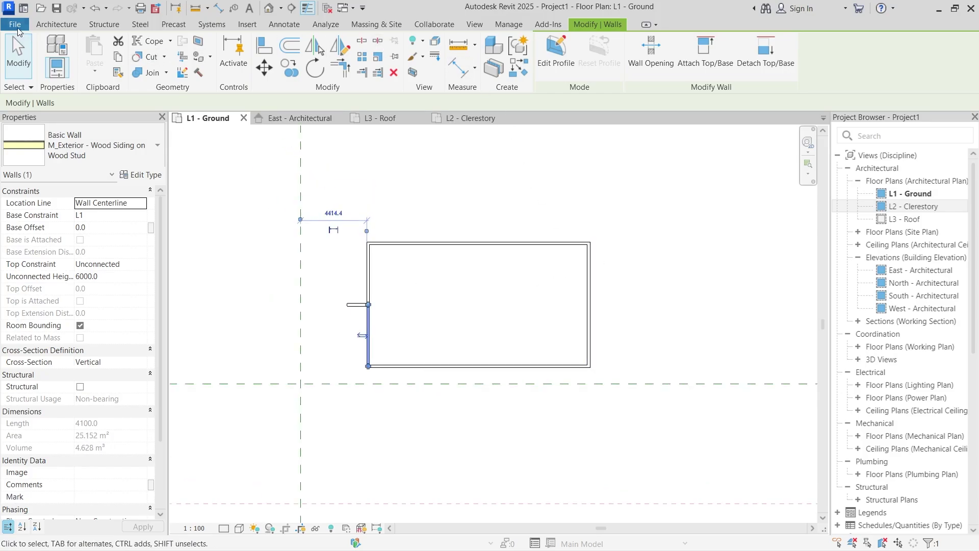
- Draw a matching horizontal stub wall outward from the midpoint of the right wall, using the left stub's wall type
{"action": "left_click", "coordinate": [56, 24]}
{"action": "left_click", "coordinate": [355, 308]}
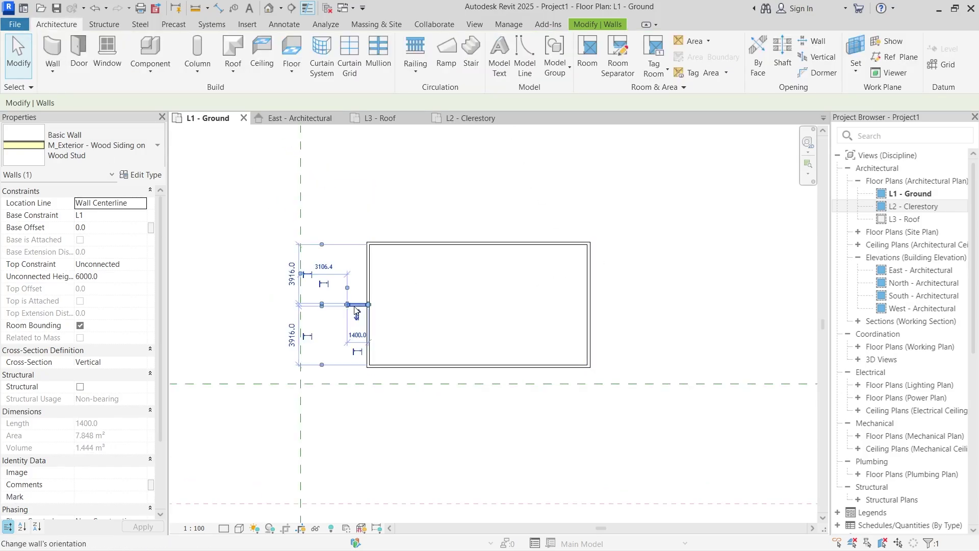
{"action": "key", "text": "c"}
{"action": "key", "text": "s"}
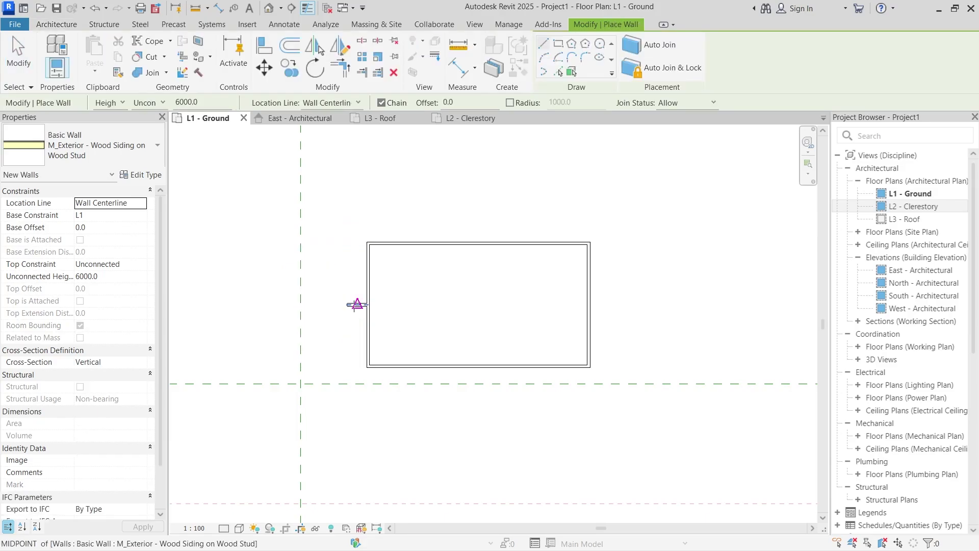
{"action": "scroll", "coordinate": [610, 318], "scroll_direction": "up", "scroll_amount": 2}
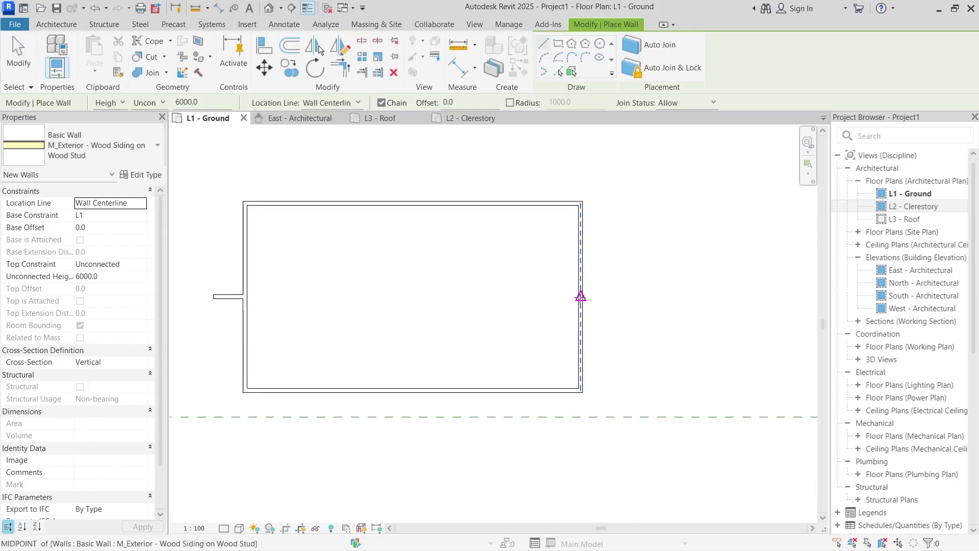
{"action": "left_click", "coordinate": [580, 296]}
{"action": "left_click", "coordinate": [619, 296]}
{"action": "key", "text": "Escape"}
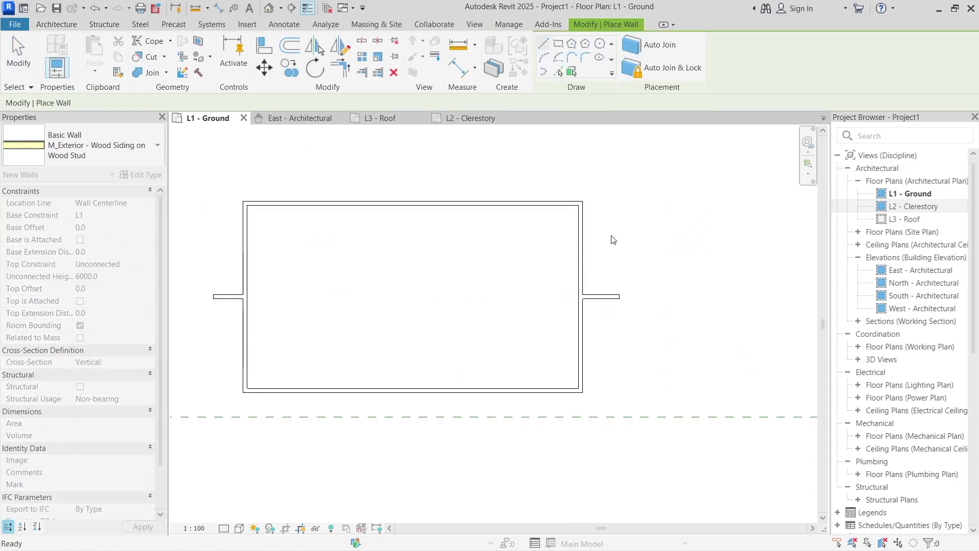
- Split the right wall where its stub wall meets it
{"action": "left_click", "coordinate": [365, 40]}
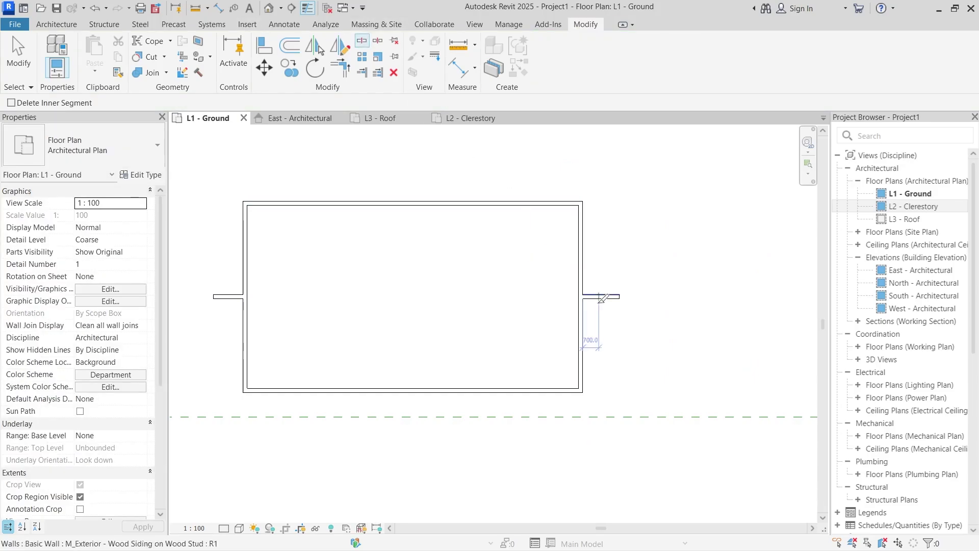
{"action": "scroll", "coordinate": [583, 278], "scroll_direction": "up", "scroll_amount": 2}
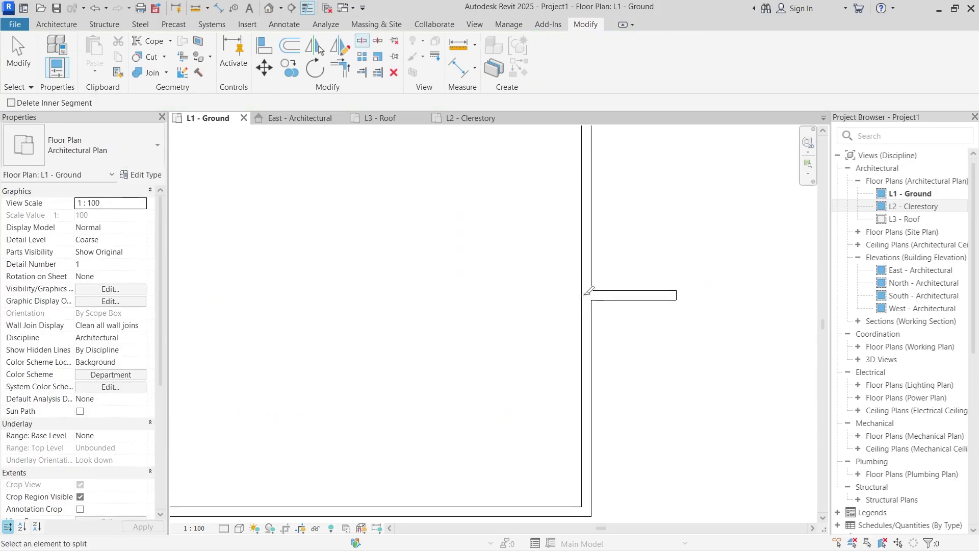
{"action": "key", "text": "Escape"}
{"action": "scroll", "coordinate": [699, 278], "scroll_direction": "down", "scroll_amount": 3}
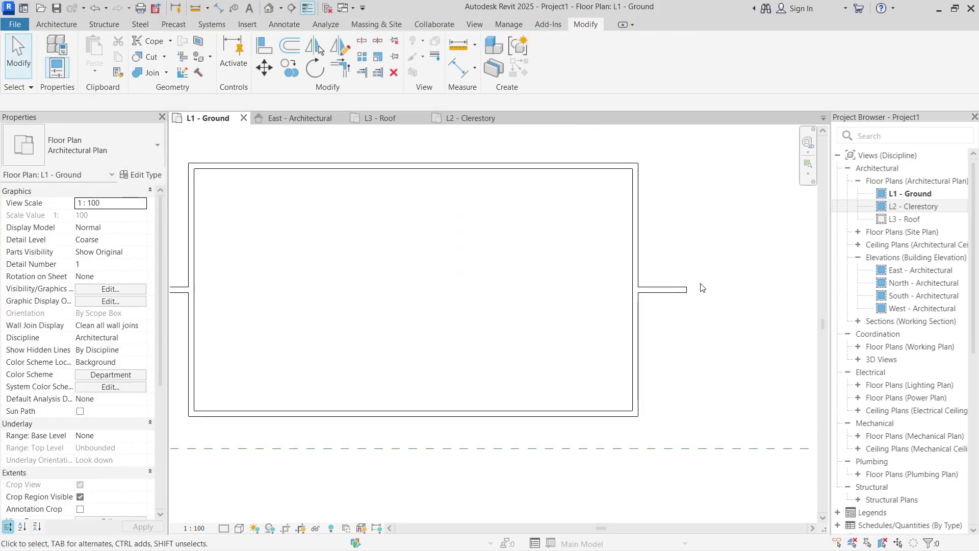
{"action": "left_click", "coordinate": [673, 289]}
{"action": "left_click", "coordinate": [555, 285]}
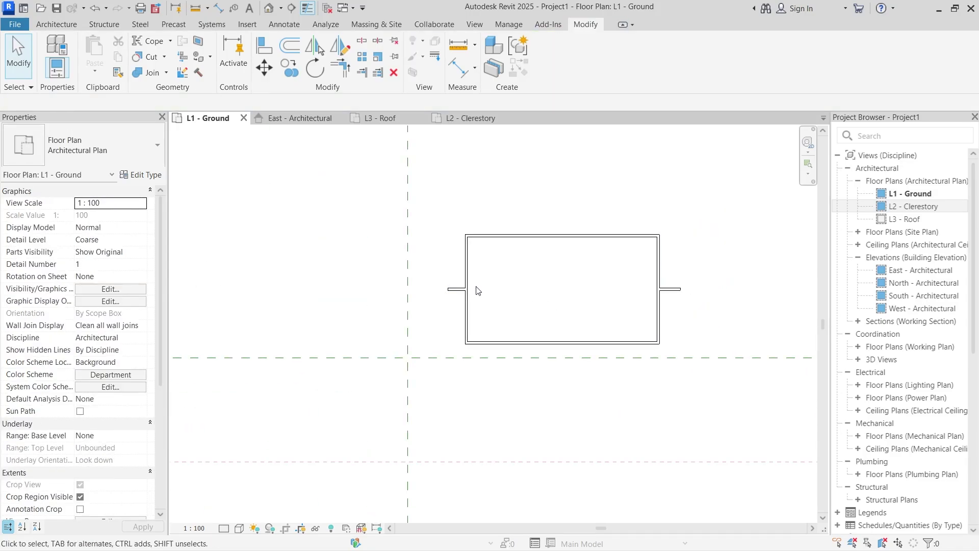
- Set the top constraint of the three lower-half exterior walls, excluding both stub walls, to Up to level: L2 - Clerestory
{"action": "scroll", "coordinate": [683, 358], "scroll_direction": "up", "scroll_amount": 1}
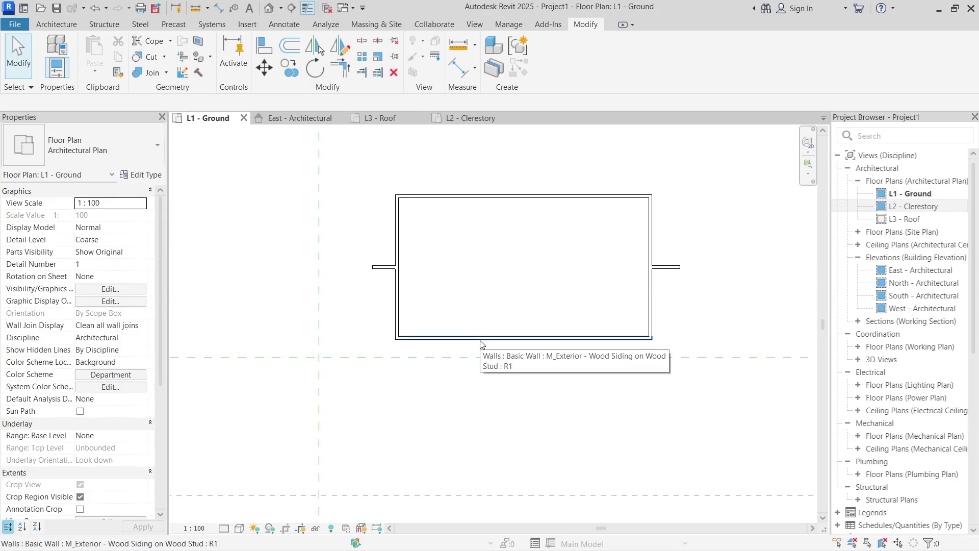
{"action": "key", "text": "Tab"}
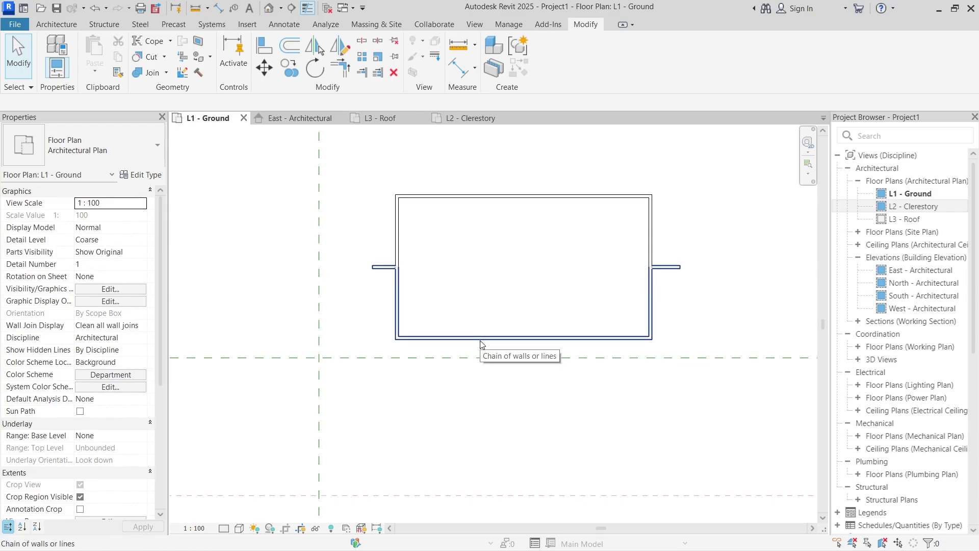
{"action": "left_click", "coordinate": [481, 343]}
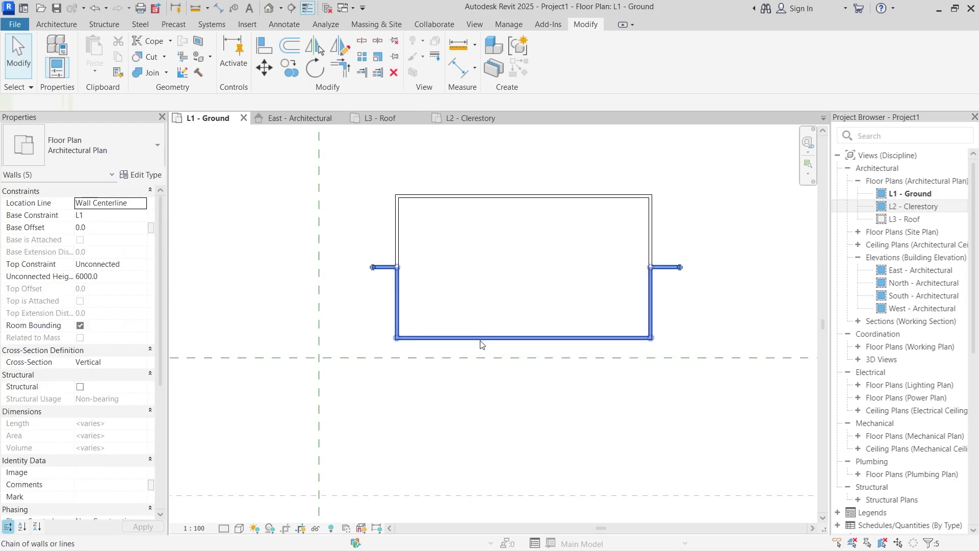
{"action": "left_click", "coordinate": [381, 267], "text": "shift"}
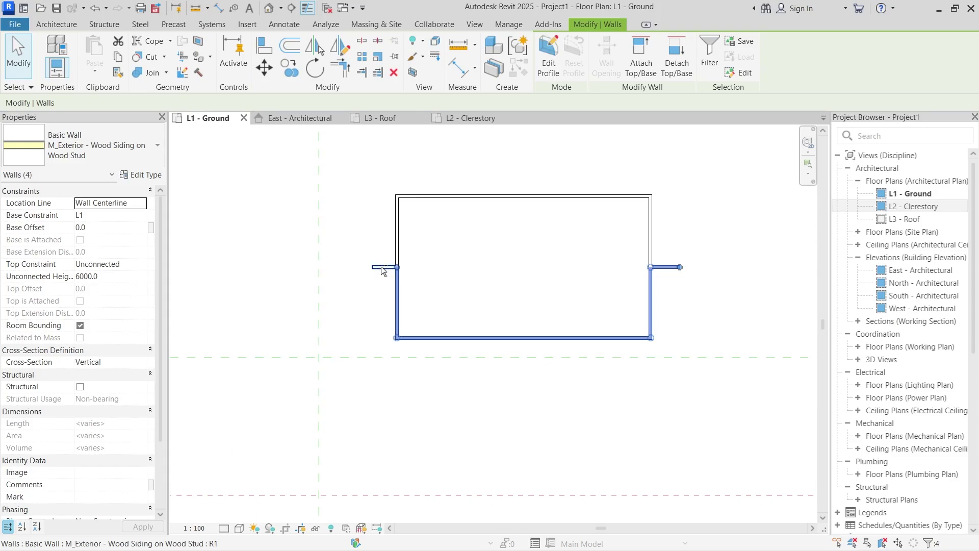
{"action": "left_click", "coordinate": [669, 267], "text": "shift"}
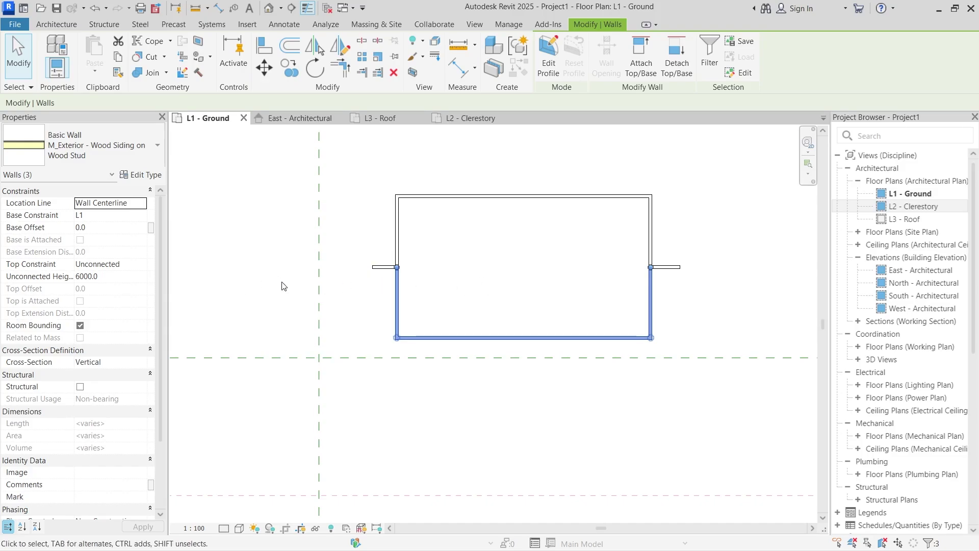
{"action": "left_click", "coordinate": [134, 265]}
{"action": "left_click", "coordinate": [141, 265]}
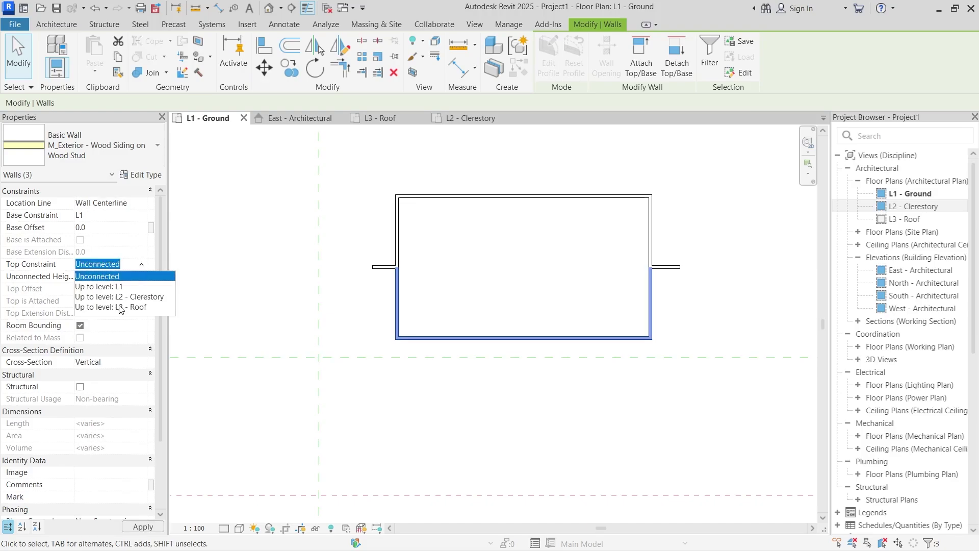
{"action": "left_click", "coordinate": [123, 297]}
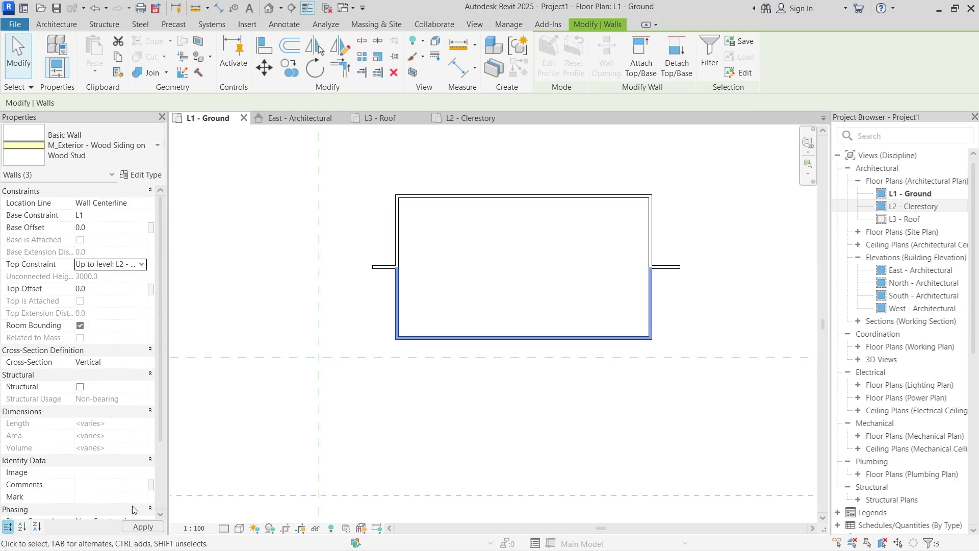
{"action": "left_click", "coordinate": [135, 526]}
{"action": "left_click", "coordinate": [273, 287]}
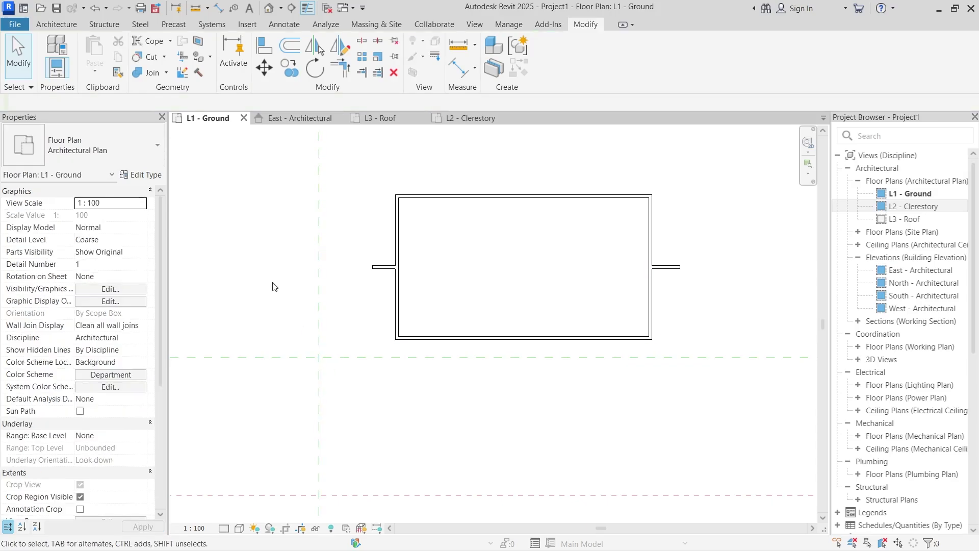
- Set the top constraint of the three upper-half exterior walls to Up to level: L3 - Roof
{"action": "left_click", "coordinate": [400, 235]}
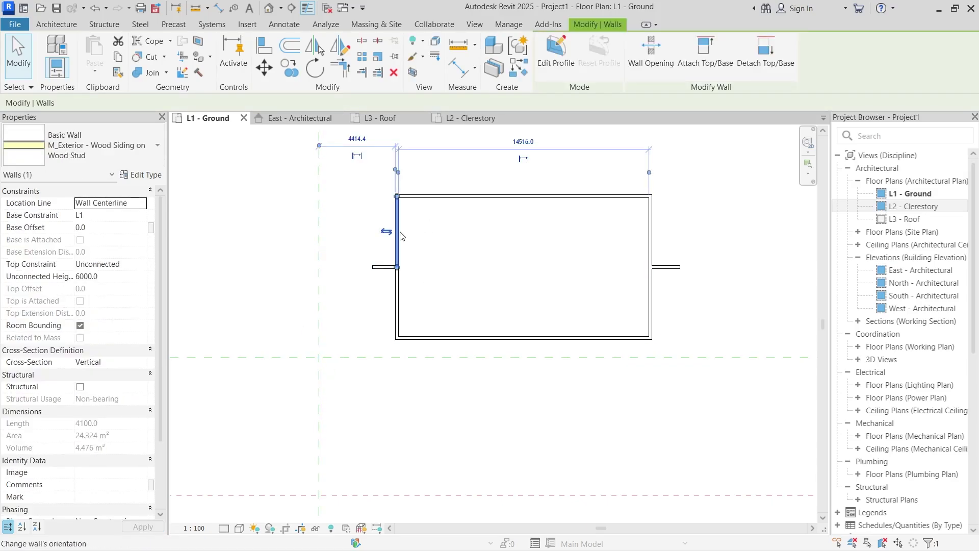
{"action": "left_click", "coordinate": [444, 196], "text": "ctrl"}
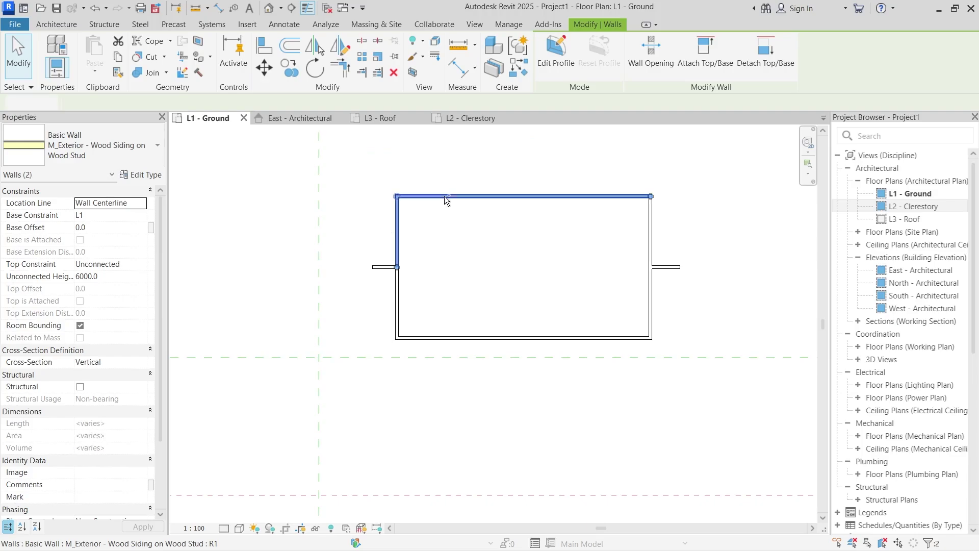
{"action": "left_click", "coordinate": [657, 225], "text": "ctrl"}
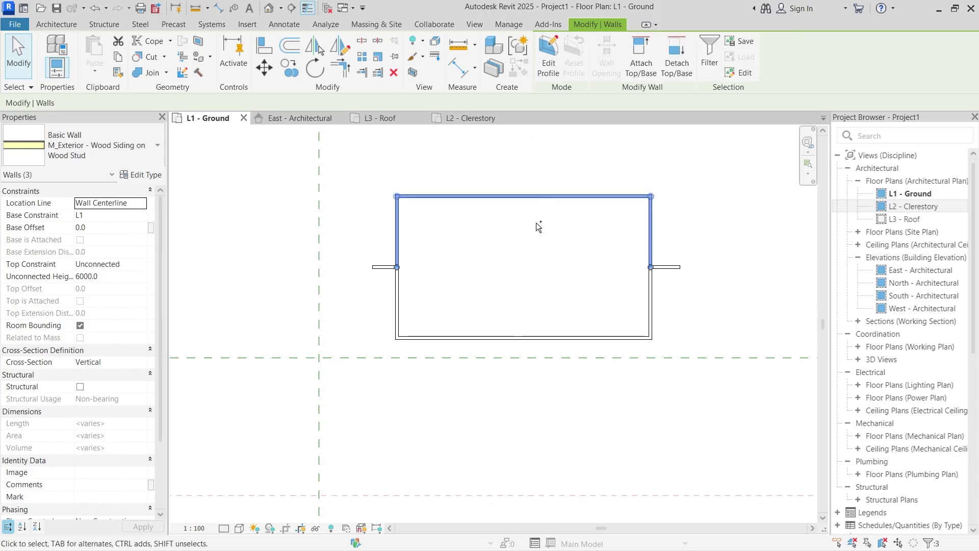
{"action": "left_click", "coordinate": [133, 264]}
{"action": "left_click", "coordinate": [142, 264]}
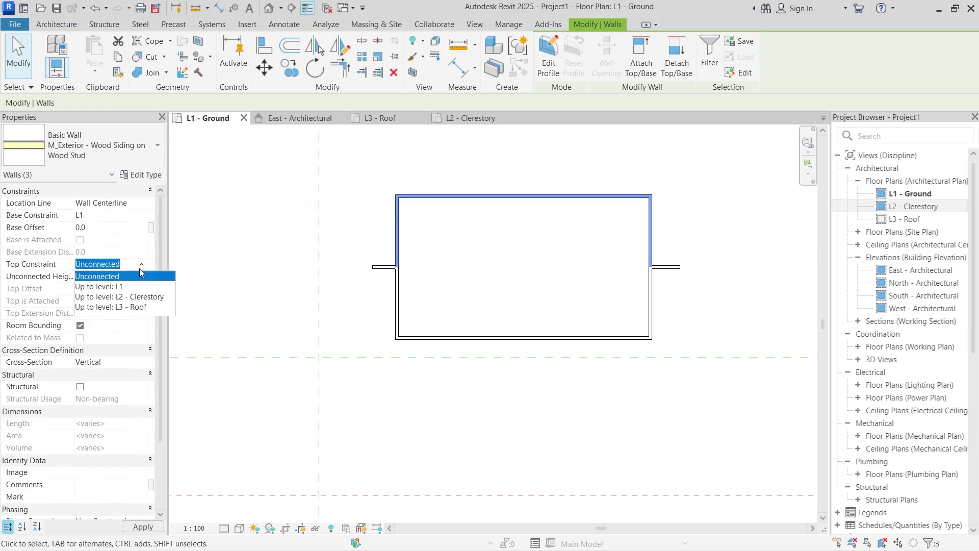
{"action": "left_click", "coordinate": [131, 308]}
{"action": "left_click", "coordinate": [249, 238]}
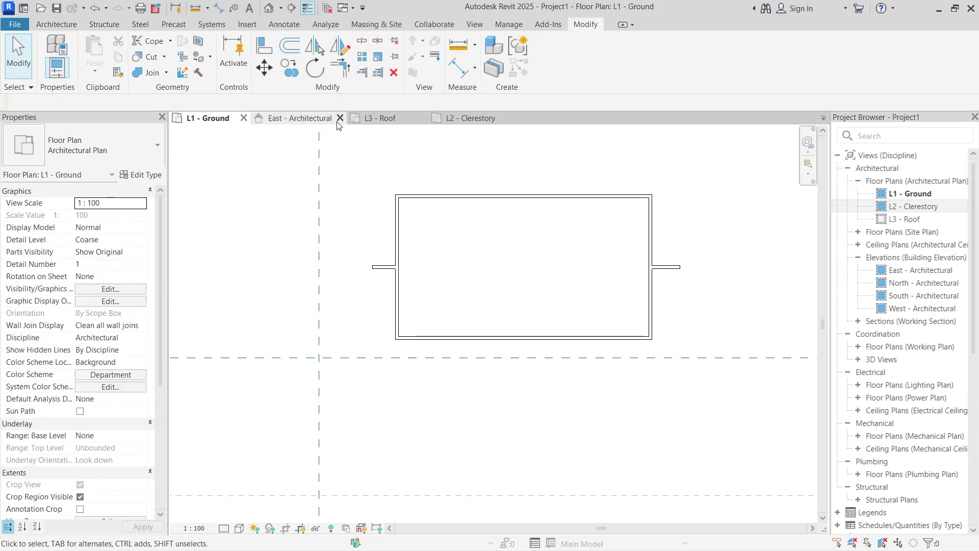
- Examine the heights of the two wall halves in the 3D view and the East - Architectural elevation
{"action": "left_click", "coordinate": [268, 8]}
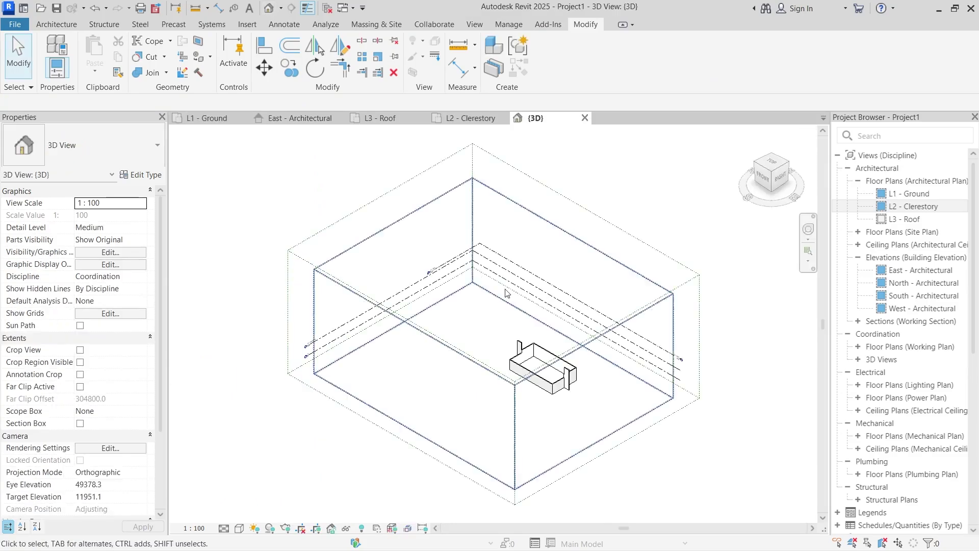
{"action": "scroll", "coordinate": [505, 336], "scroll_direction": "up", "scroll_amount": 5}
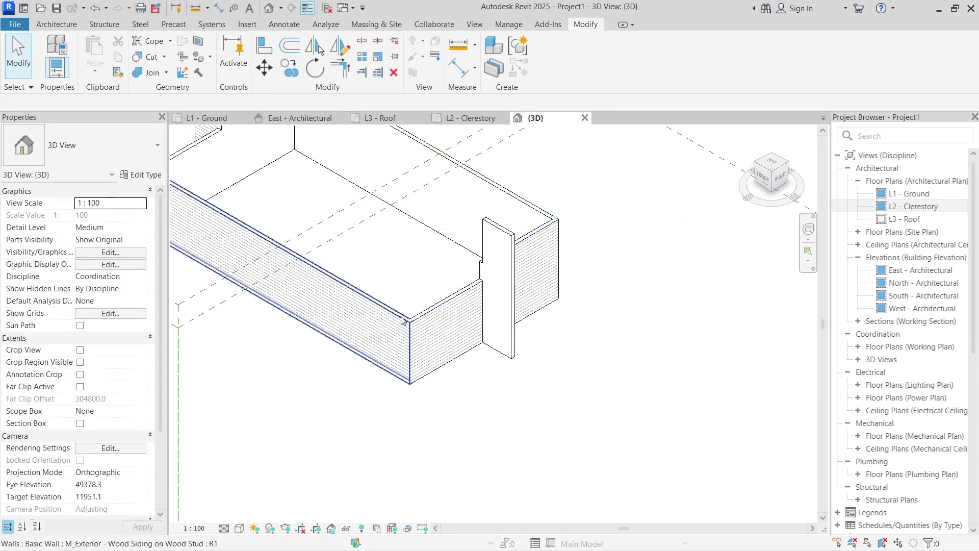
{"action": "double_click", "coordinate": [926, 271]}
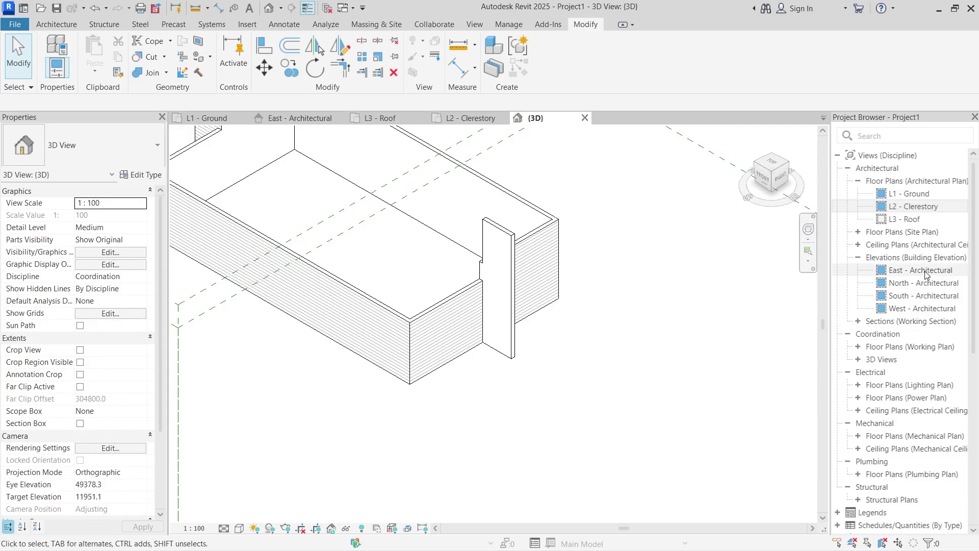
{"action": "scroll", "coordinate": [612, 339], "scroll_direction": "down", "scroll_amount": 5}
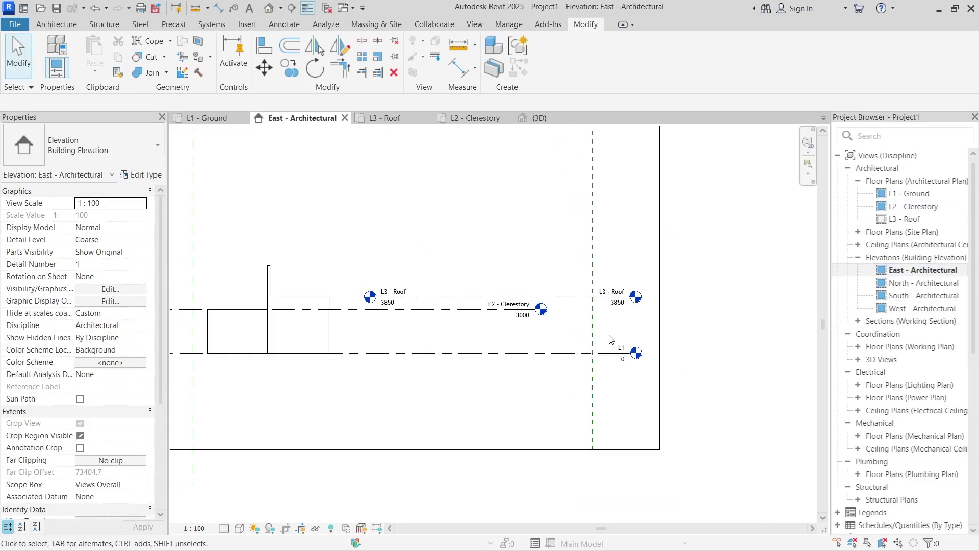
{"action": "scroll", "coordinate": [408, 341], "scroll_direction": "up", "scroll_amount": 5}
{"action": "scroll", "coordinate": [407, 342], "scroll_direction": "up", "scroll_amount": 2}
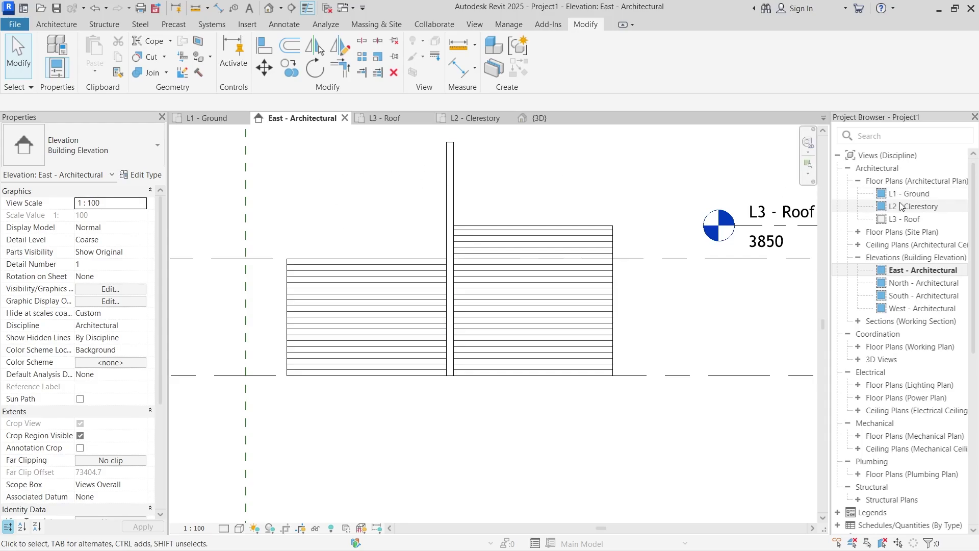
- In the L2 - Clerestory floor plan, flip the left stub wall's free end into the building, making the wall about 7900 mm long
{"action": "double_click", "coordinate": [920, 206]}
{"action": "scroll", "coordinate": [602, 312], "scroll_direction": "up", "scroll_amount": 3}
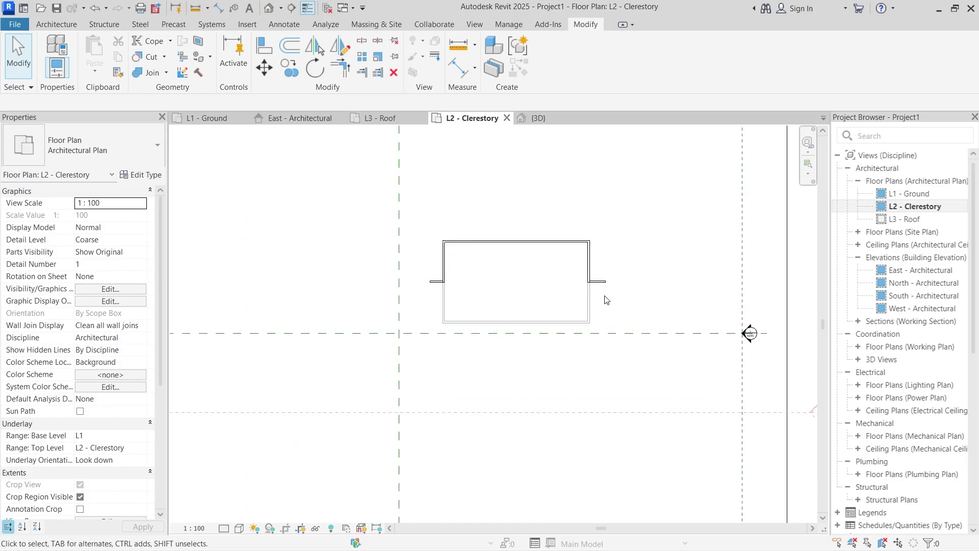
{"action": "scroll", "coordinate": [476, 279], "scroll_direction": "up", "scroll_amount": 3}
{"action": "scroll", "coordinate": [241, 282], "scroll_direction": "up", "scroll_amount": 2}
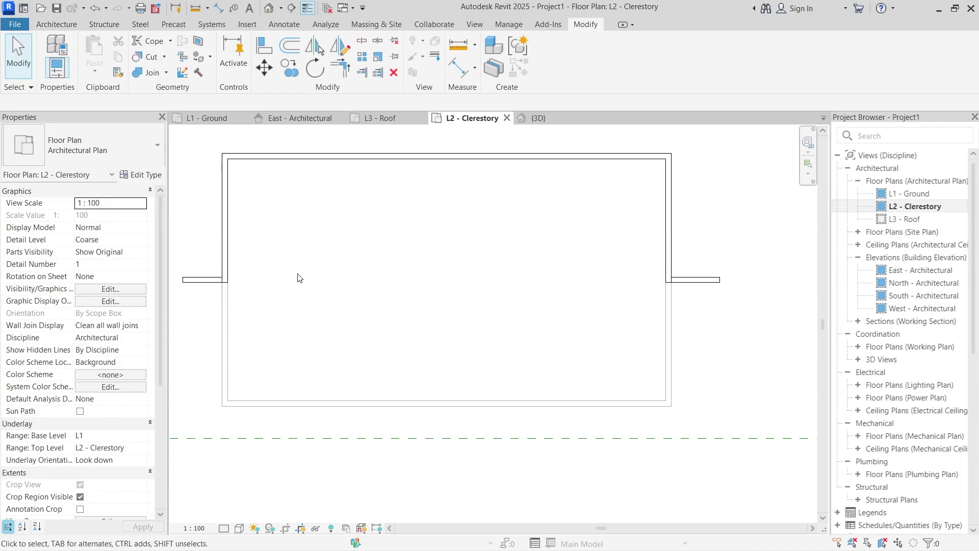
{"action": "left_click", "coordinate": [198, 286]}
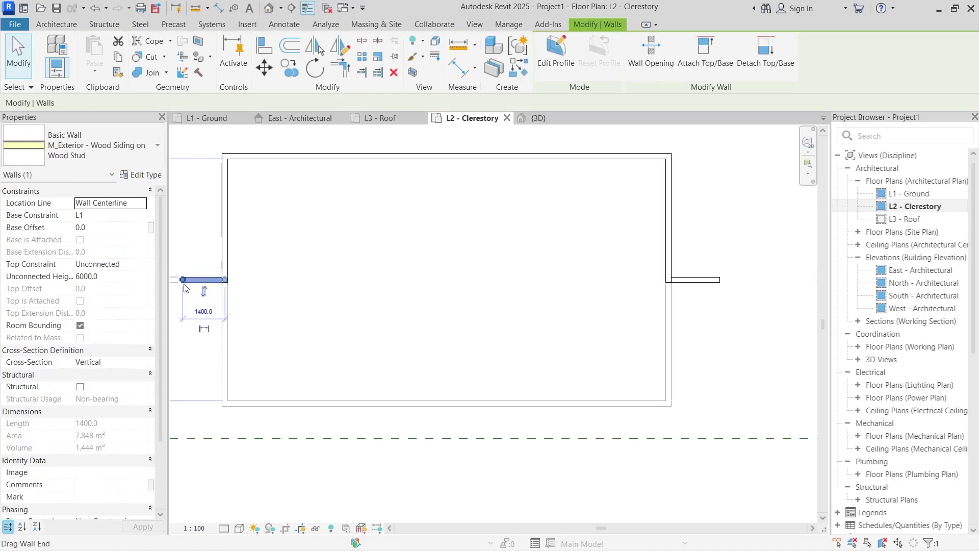
{"action": "left_click_drag", "start_coordinate": [183, 280], "coordinate": [463, 280]}
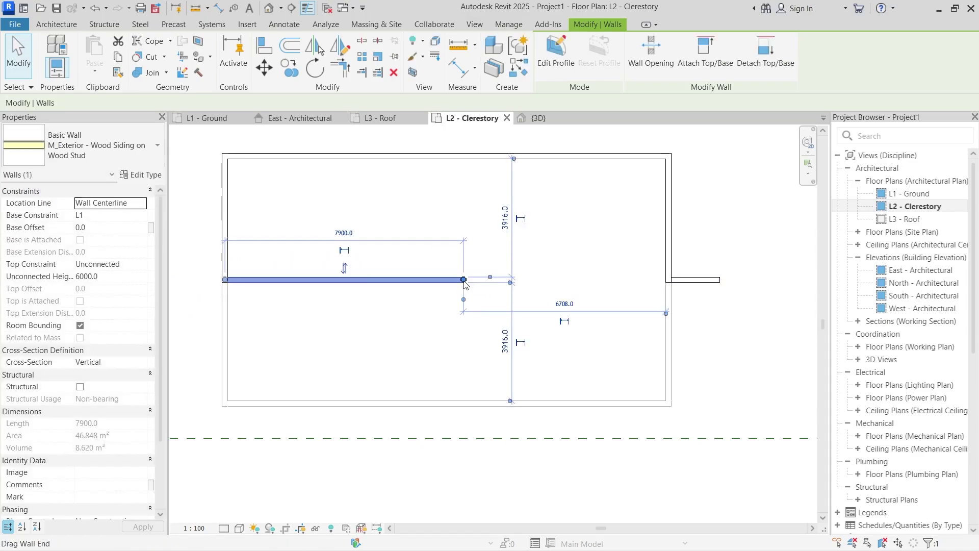
{"action": "left_click", "coordinate": [594, 247]}
- Bring the right stub wall's outer end inward to meet the left wall's end, forming one continuous wall across the building
{"action": "left_click", "coordinate": [693, 279]}
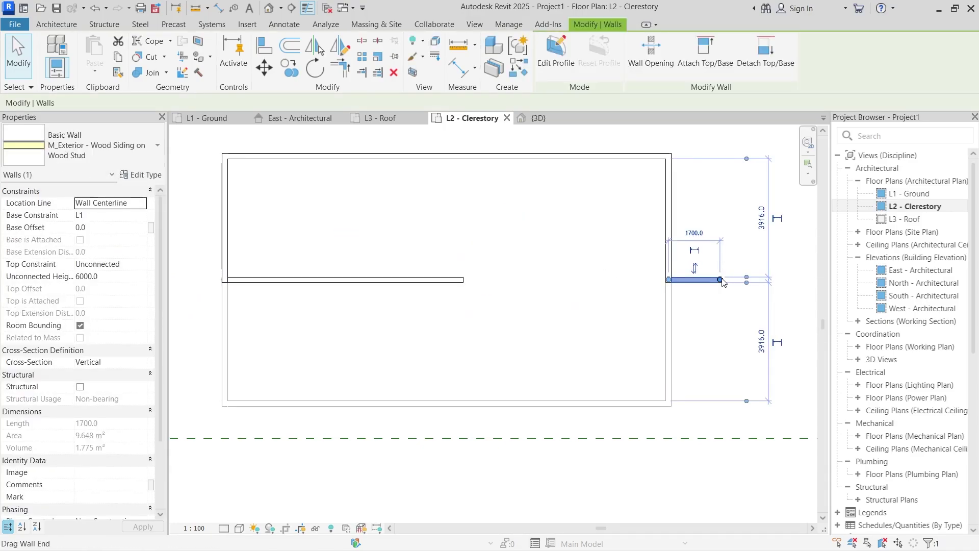
{"action": "left_click_drag", "start_coordinate": [671, 279], "coordinate": [463, 279]}
{"action": "left_click", "coordinate": [470, 252]}
{"action": "left_click", "coordinate": [464, 280]}
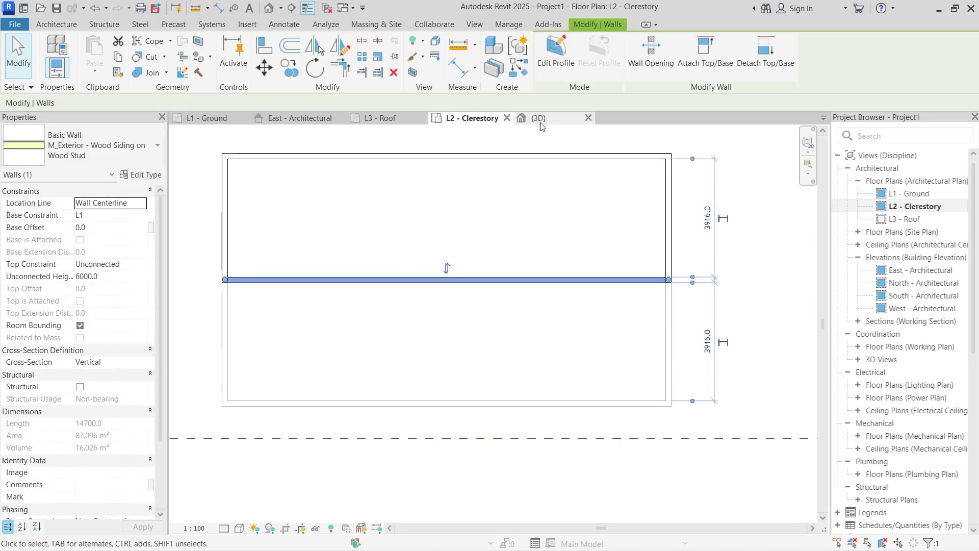
- In the 3D view, constrain the middle wall's top up to level L3 - Roof and its base to L2 - Clerestory
{"action": "left_click", "coordinate": [557, 123]}
{"action": "scroll", "coordinate": [630, 269], "scroll_direction": "down", "scroll_amount": 2}
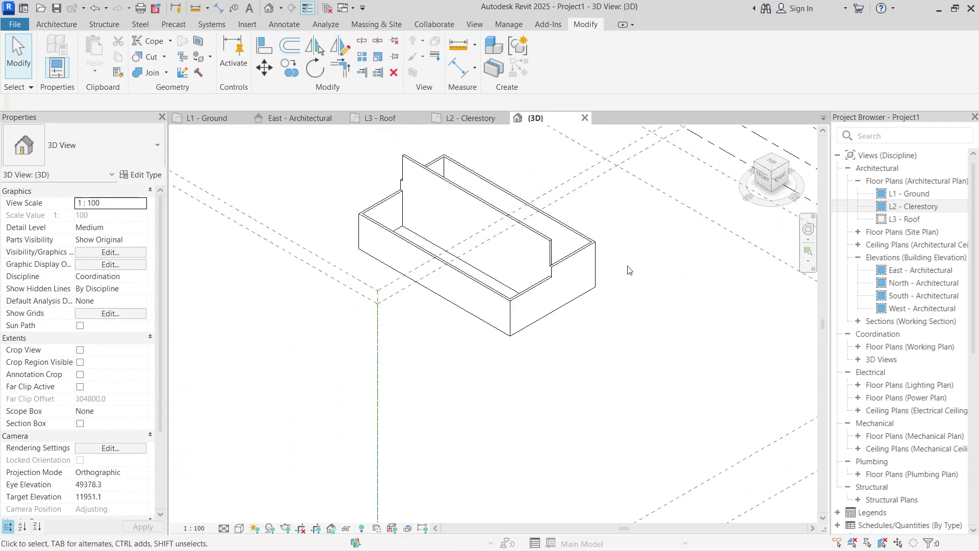
{"action": "scroll", "coordinate": [387, 157], "scroll_direction": "up", "scroll_amount": 2}
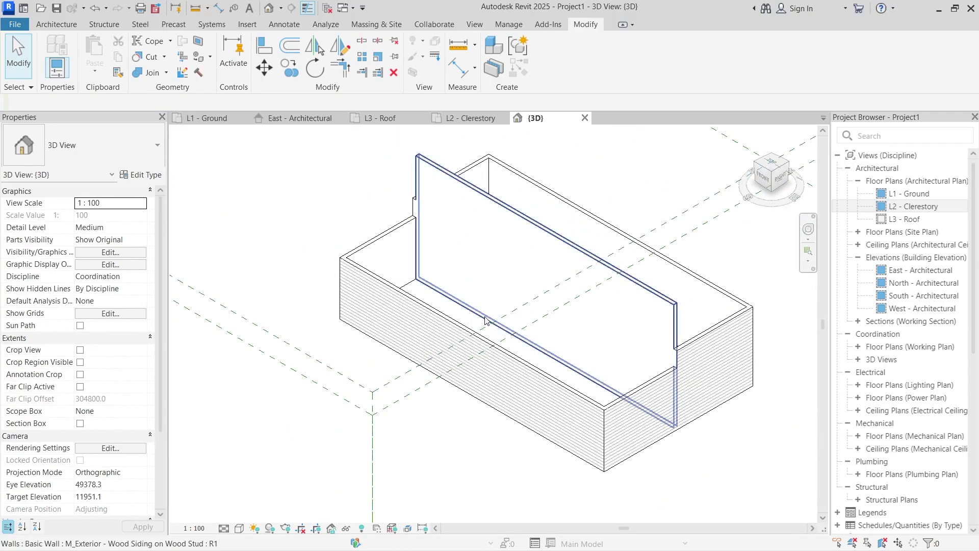
{"action": "left_click", "coordinate": [455, 244]}
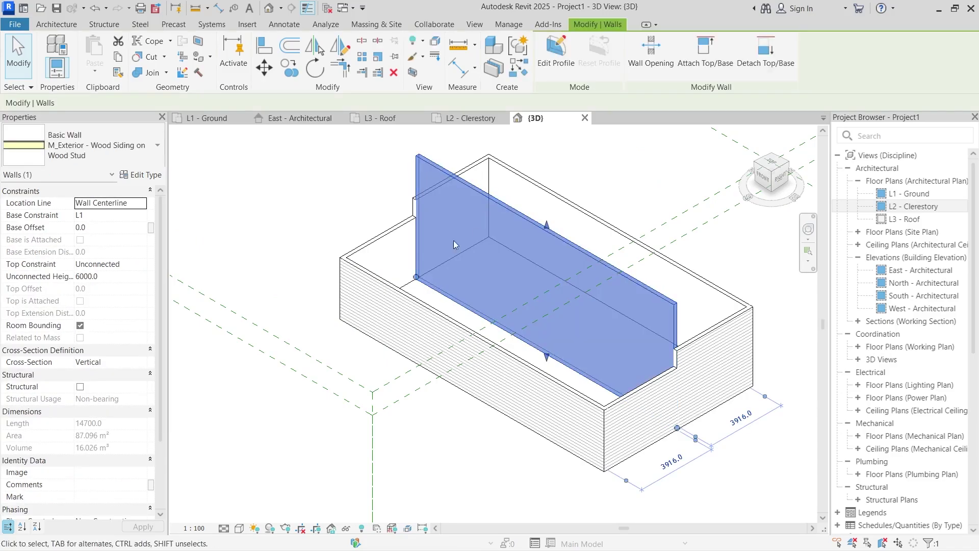
{"action": "left_click", "coordinate": [117, 265]}
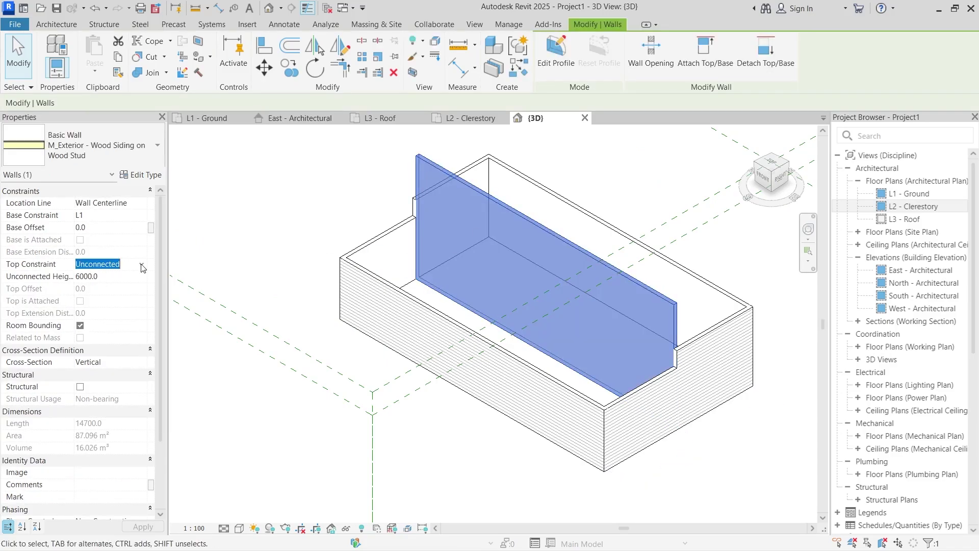
{"action": "left_click", "coordinate": [142, 264]}
{"action": "left_click", "coordinate": [133, 310]}
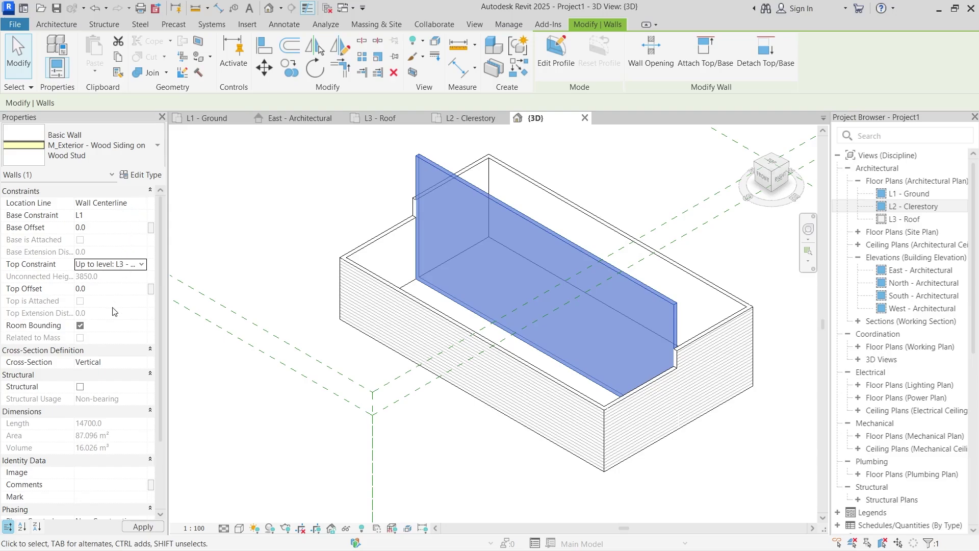
{"action": "left_click", "coordinate": [123, 215]}
{"action": "left_click", "coordinate": [142, 217]}
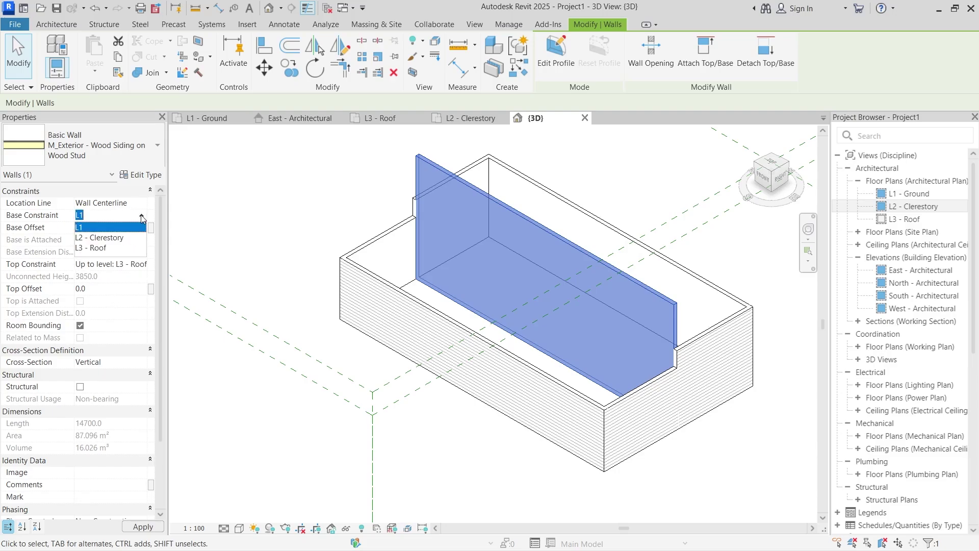
{"action": "left_click", "coordinate": [100, 239]}
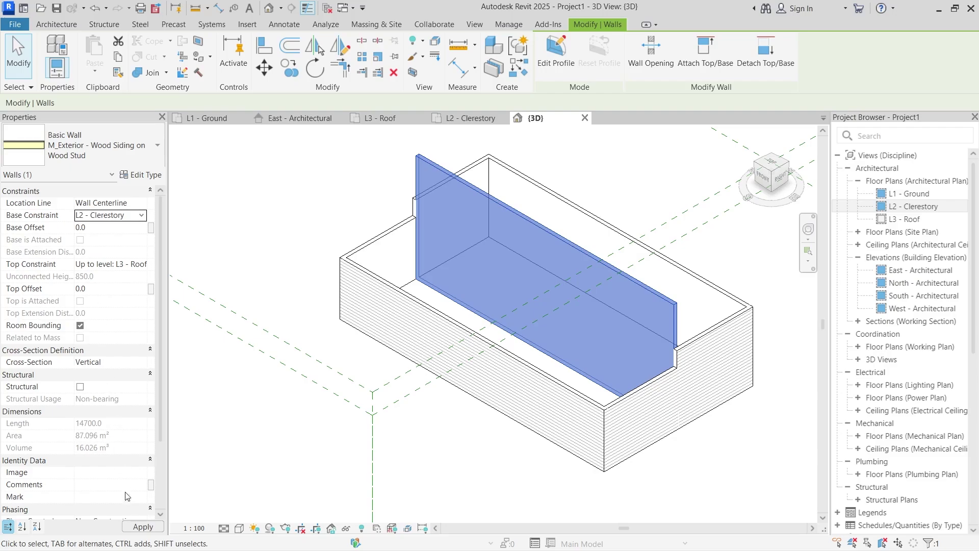
{"action": "left_click", "coordinate": [133, 527]}
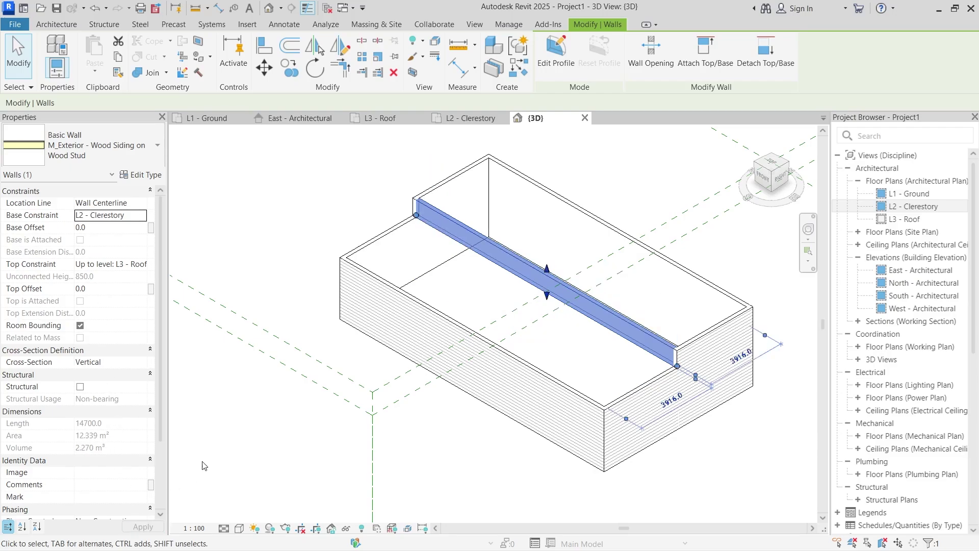
{"action": "left_click", "coordinate": [275, 220]}
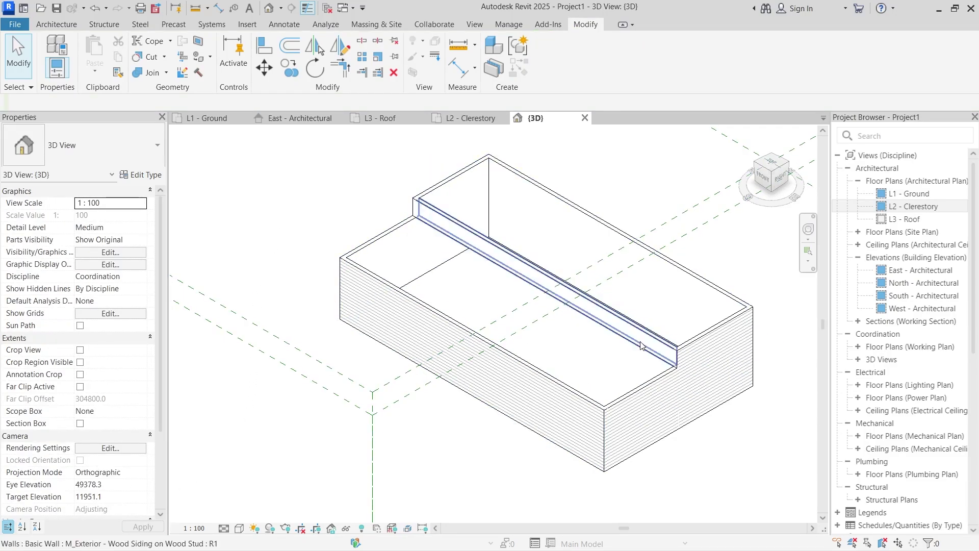
- Flip the middle clerestory wall so its exterior siding faces outward over the lower half of the building
{"action": "scroll", "coordinate": [561, 245], "scroll_direction": "up", "scroll_amount": 2}
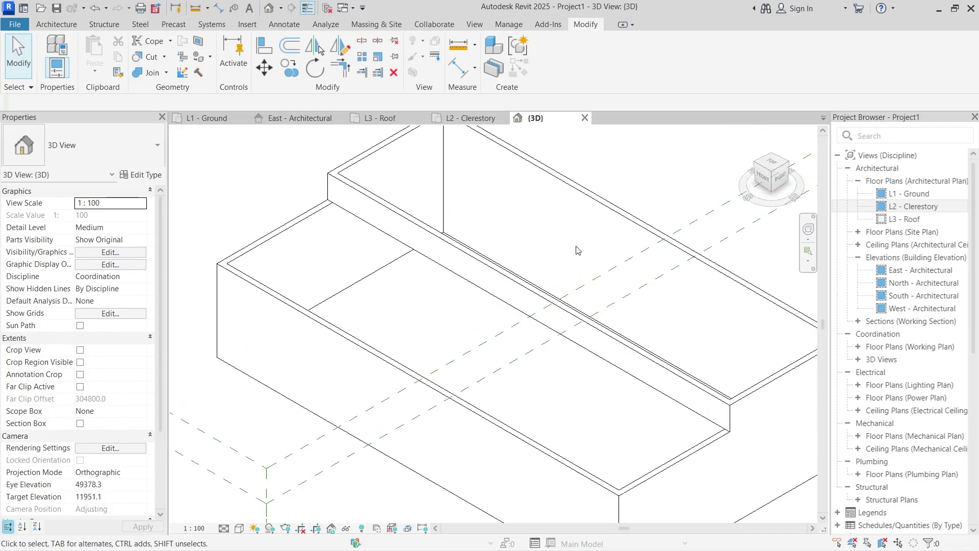
{"action": "left_click", "coordinate": [466, 256]}
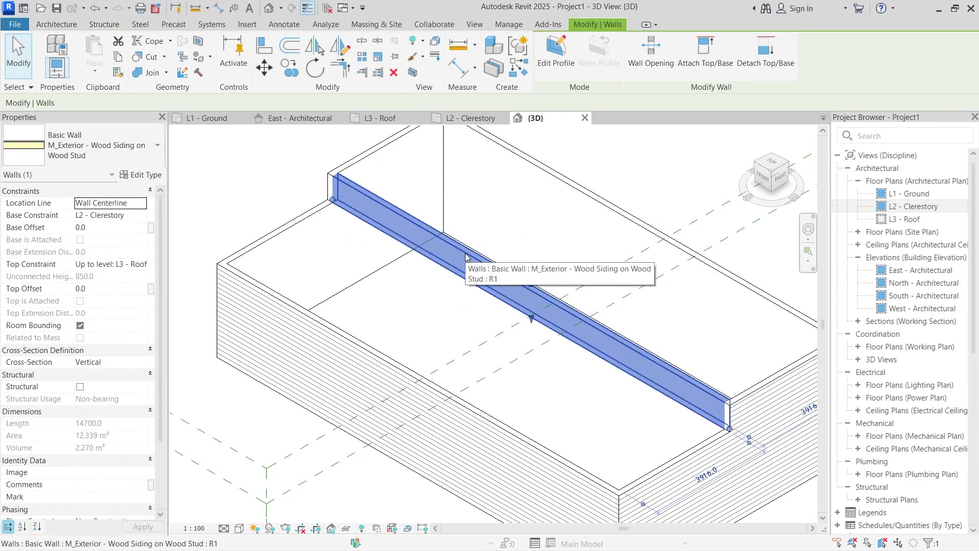
{"action": "key", "text": "space"}
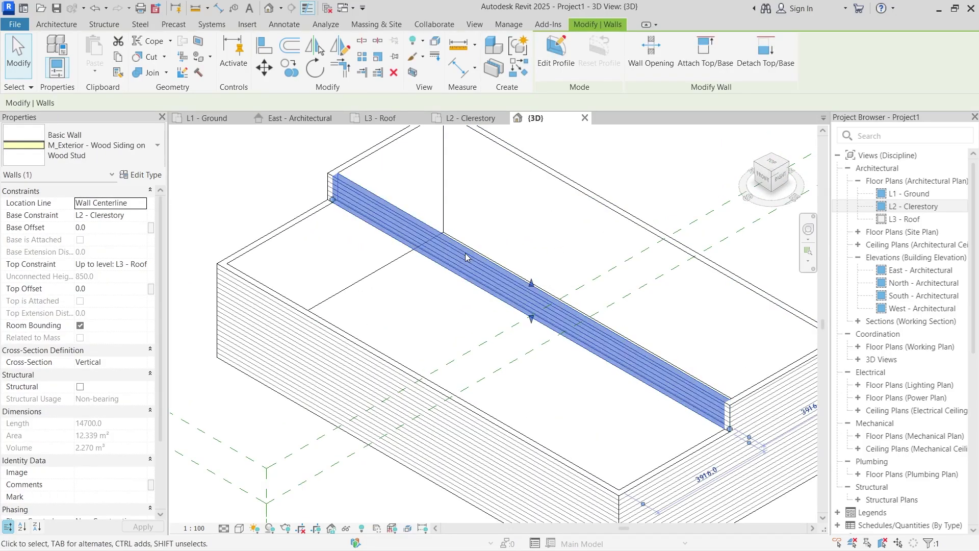
{"action": "key", "text": "Escape"}
{"action": "scroll", "coordinate": [466, 257], "scroll_direction": "down", "scroll_amount": 2}
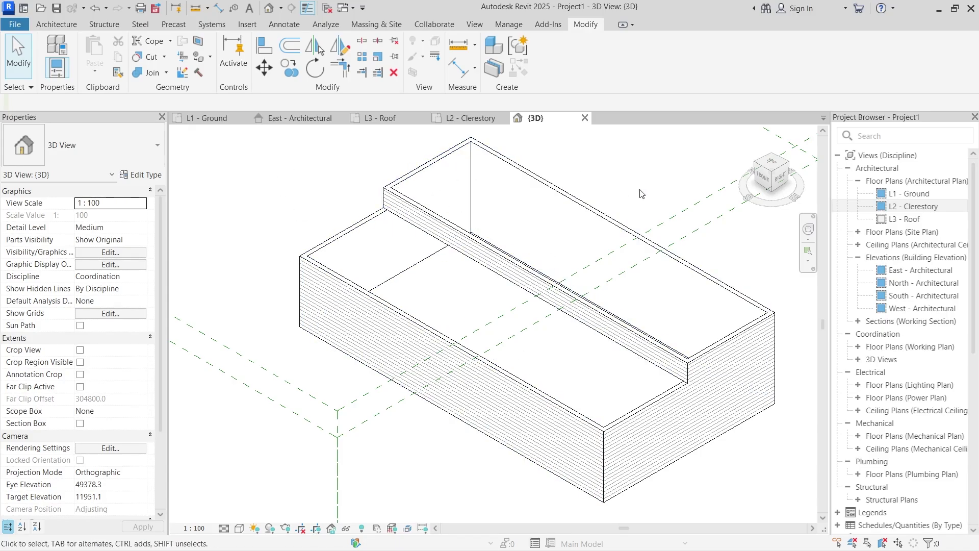
- From the L1 - Ground floor plan, start a roof by footprint based on level L2 - Clerestory with a 600 mm overhang
{"action": "left_click", "coordinate": [454, 116]}
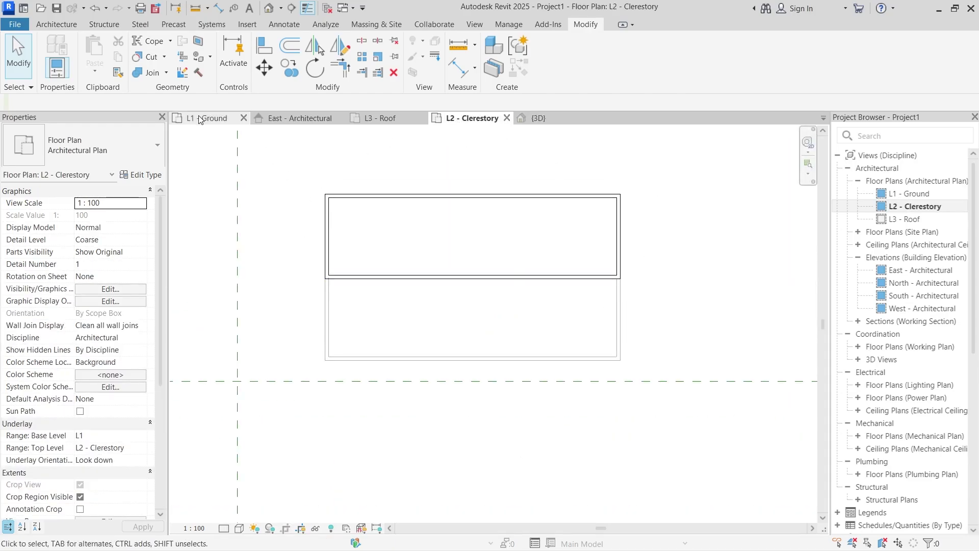
{"action": "left_click", "coordinate": [239, 118]}
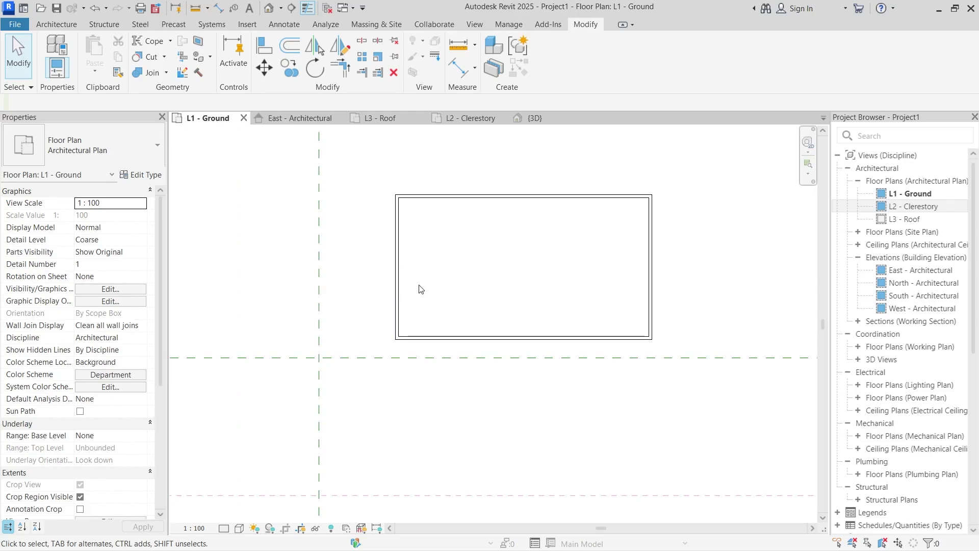
{"action": "scroll", "coordinate": [419, 286], "scroll_direction": "up", "scroll_amount": 1}
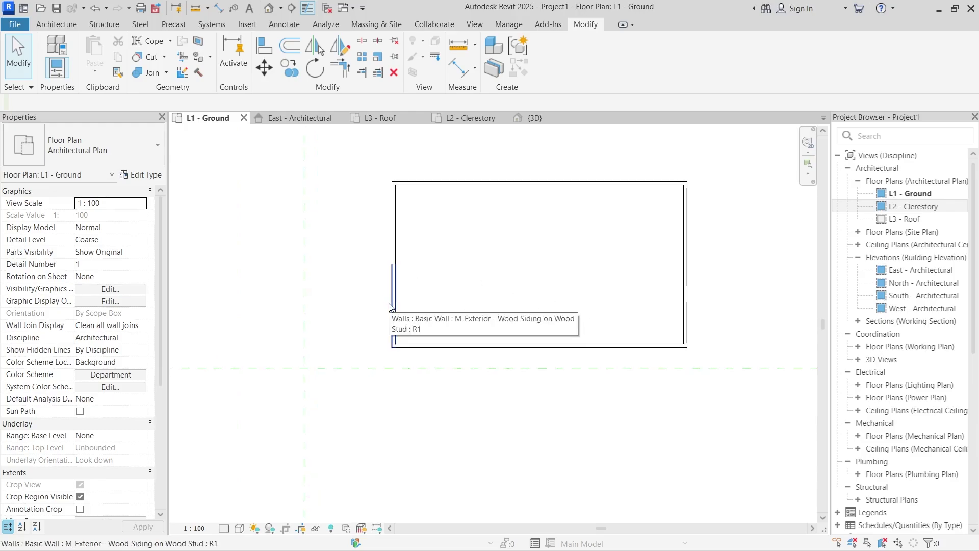
{"action": "left_click", "coordinate": [67, 28]}
{"action": "left_click", "coordinate": [228, 52]}
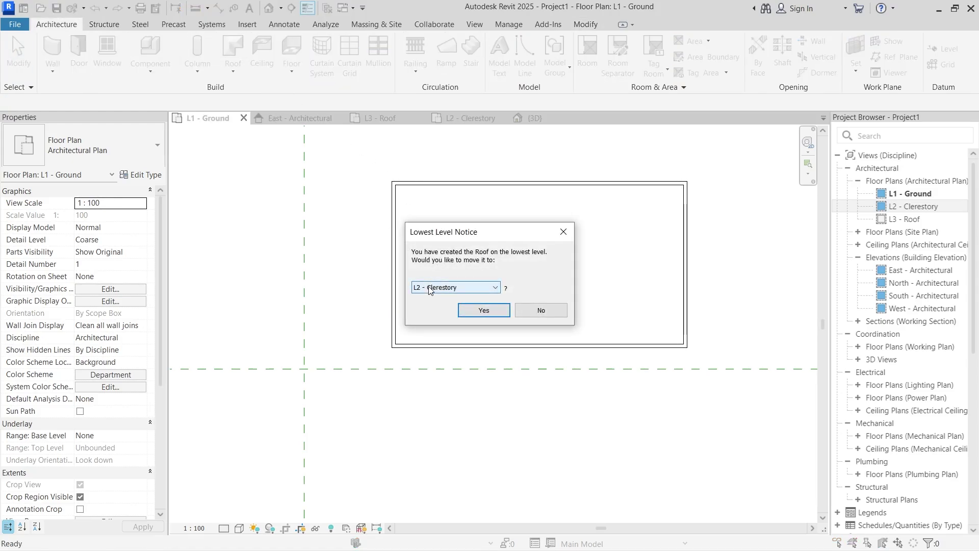
{"action": "left_click", "coordinate": [470, 312]}
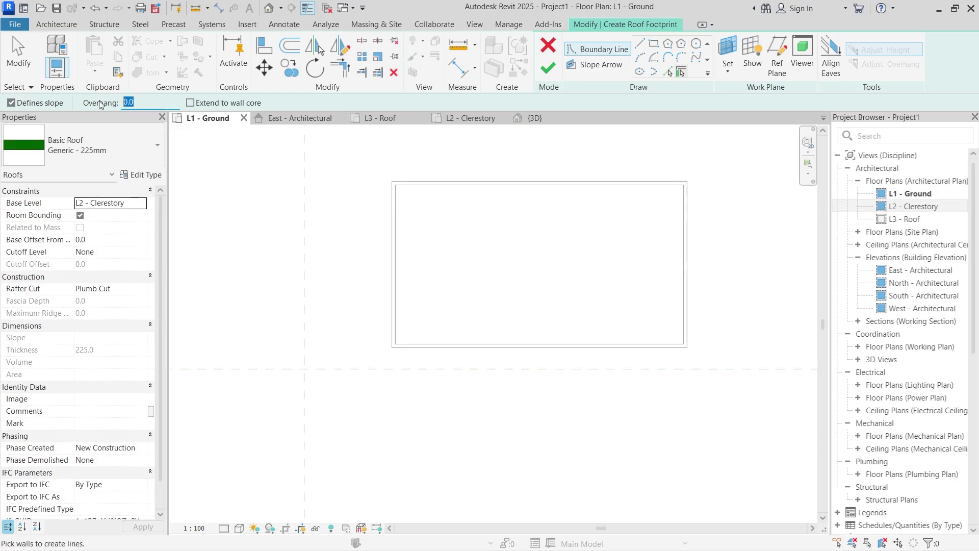
{"action": "type", "text": "6"}
{"action": "key", "text": "Return"}
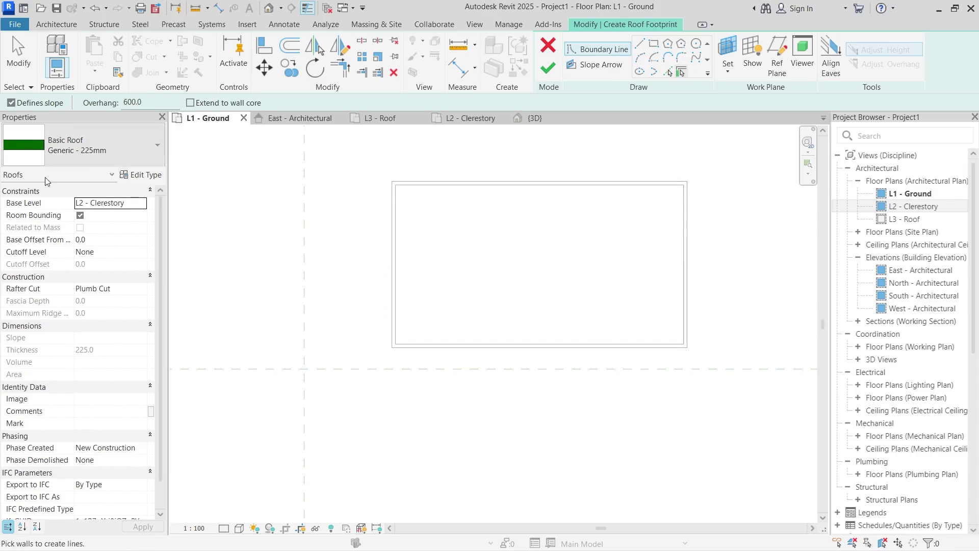
- Outline the lower half's roof with a slope-defining edge along the front wall, non-sloping side edges and a straight closing line across the building's middle
{"action": "left_click", "coordinate": [536, 354]}
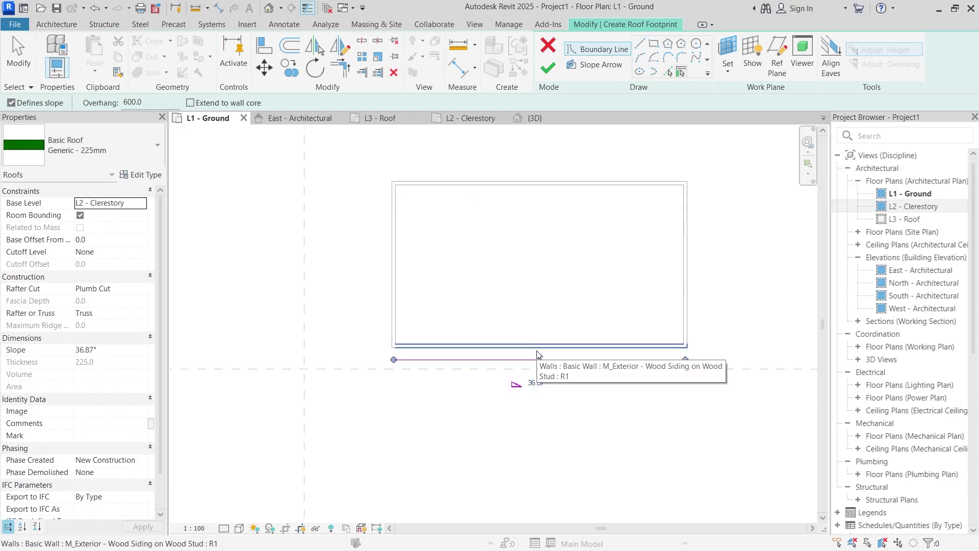
{"action": "left_click", "coordinate": [10, 103]}
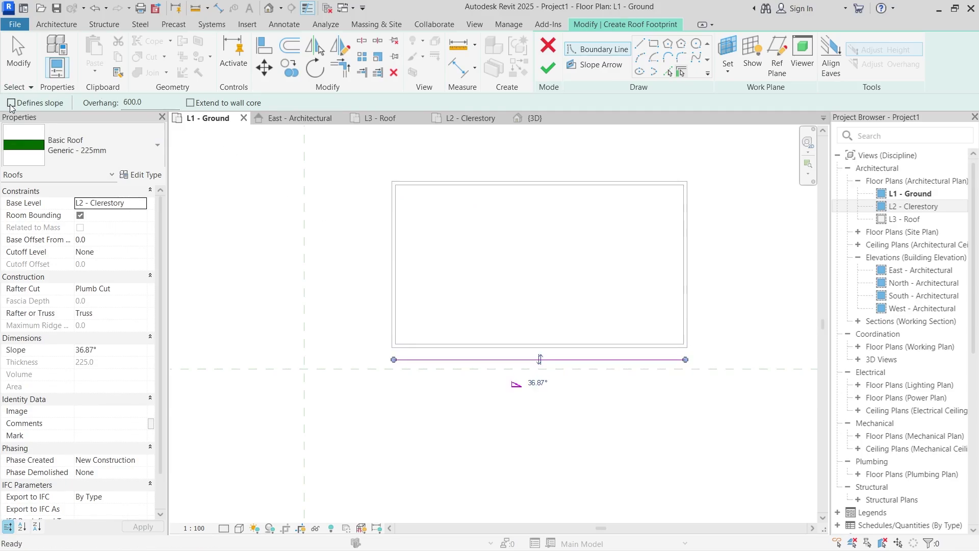
{"action": "left_click", "coordinate": [391, 330]}
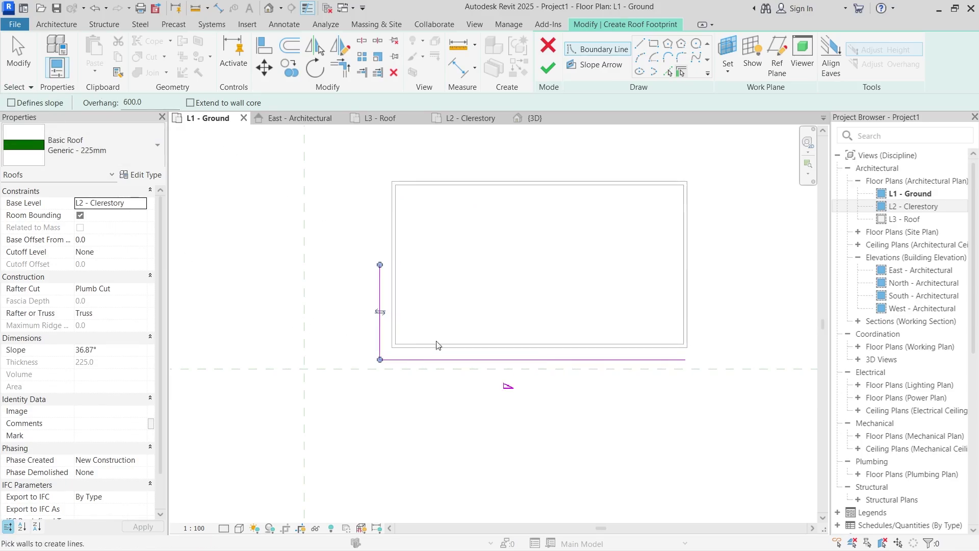
{"action": "left_click", "coordinate": [693, 319]}
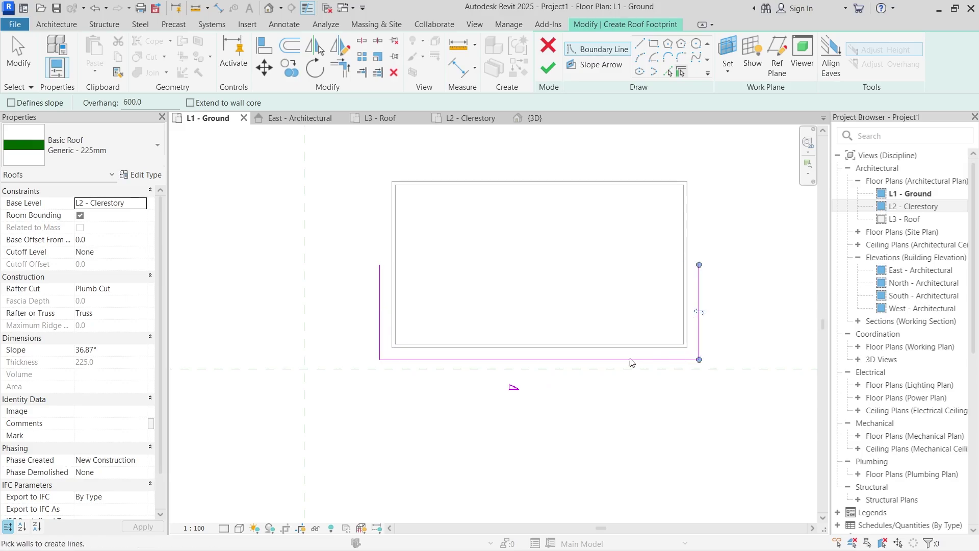
{"action": "left_click", "coordinate": [640, 42]}
{"action": "left_click", "coordinate": [379, 264]}
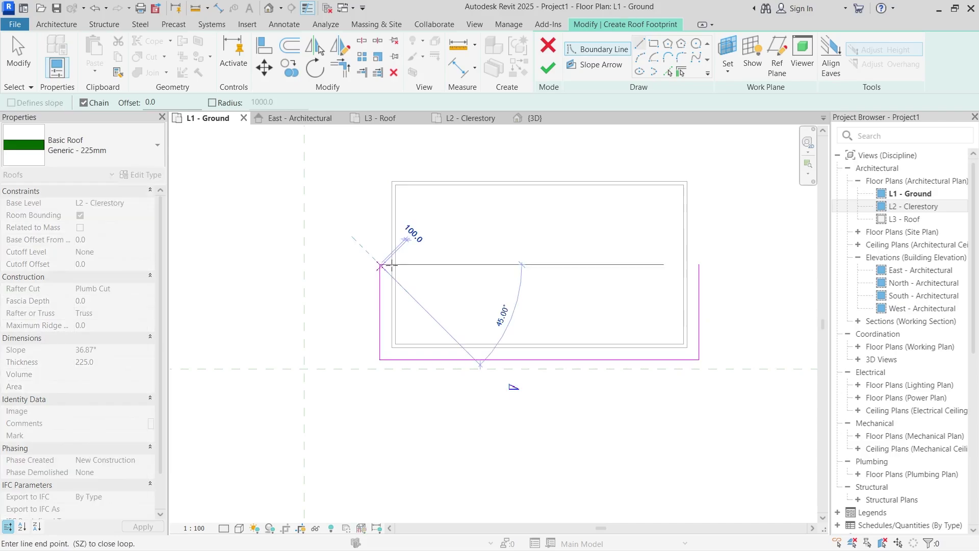
{"action": "left_click", "coordinate": [698, 265]}
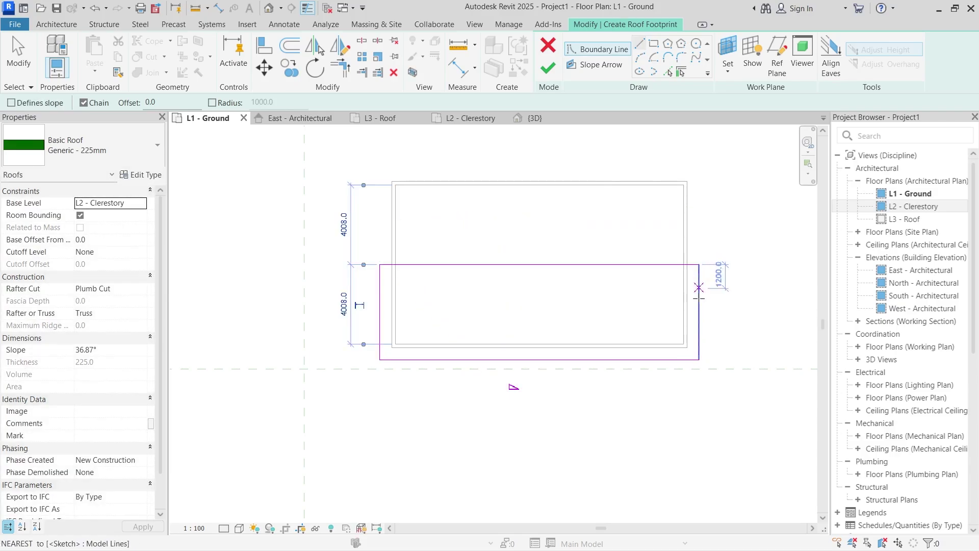
- In the 3D view, set the roof slope to 15° and finish the roof footprint
{"action": "left_click", "coordinate": [533, 118]}
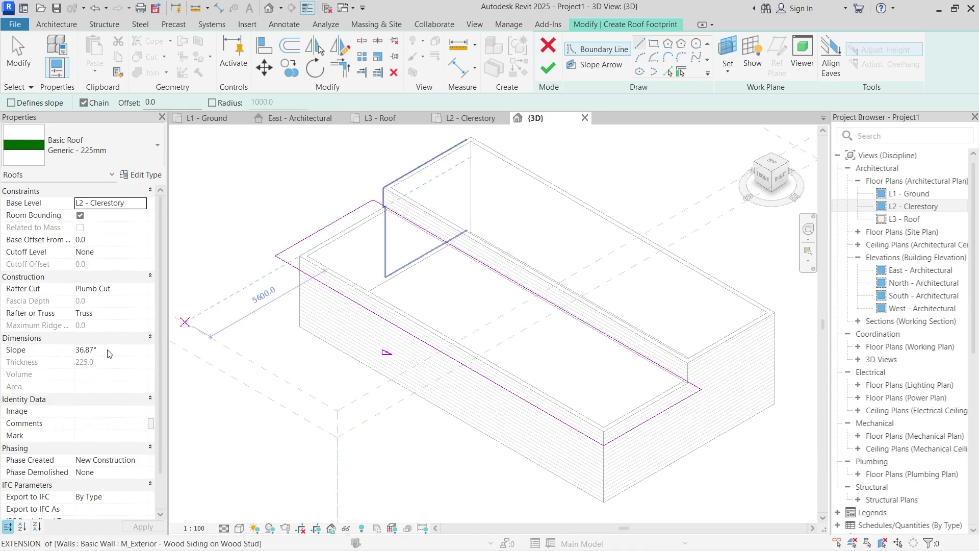
{"action": "left_click", "coordinate": [79, 355]}
{"action": "double_click", "coordinate": [72, 350]}
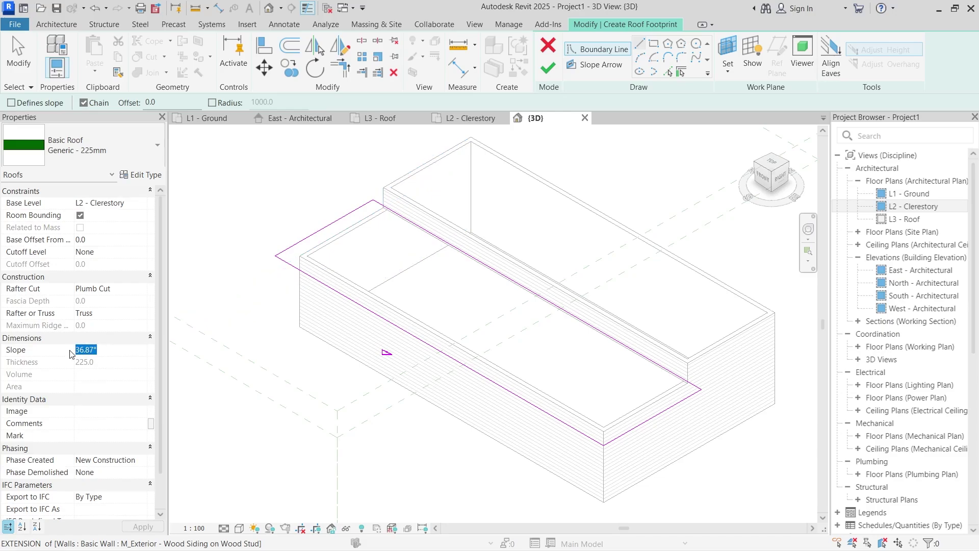
{"action": "type", "text": "15.0"}
{"action": "key", "text": "Return"}
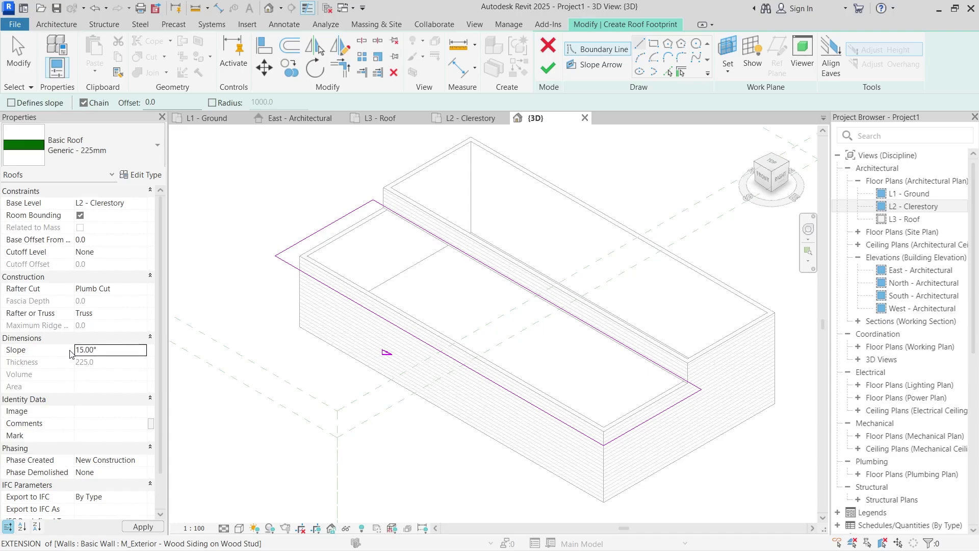
{"action": "left_click", "coordinate": [143, 527]}
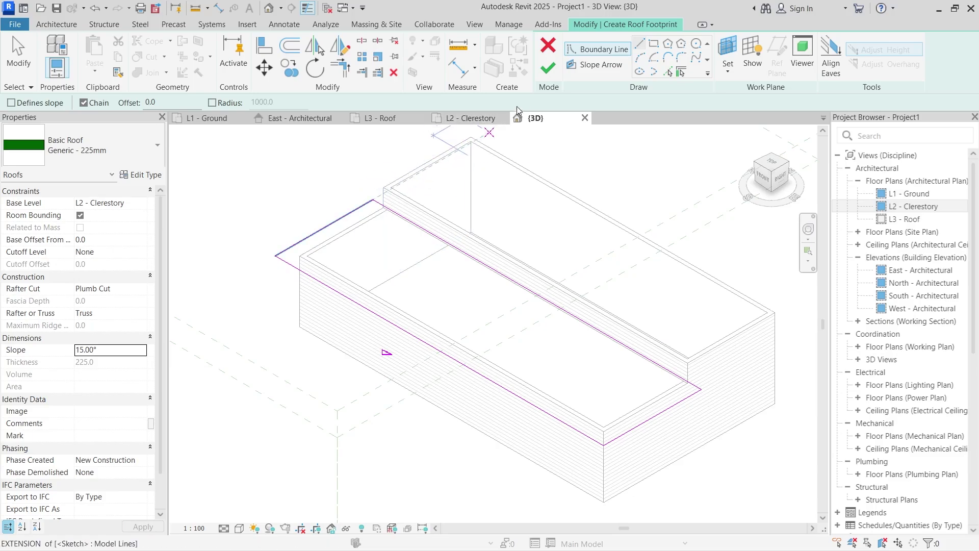
{"action": "left_click", "coordinate": [548, 68]}
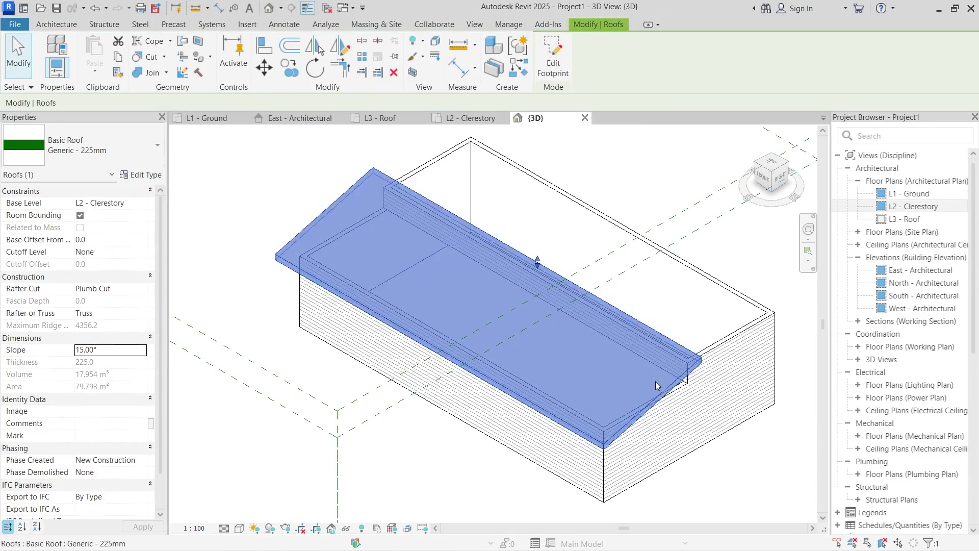
{"action": "left_click", "coordinate": [287, 185]}
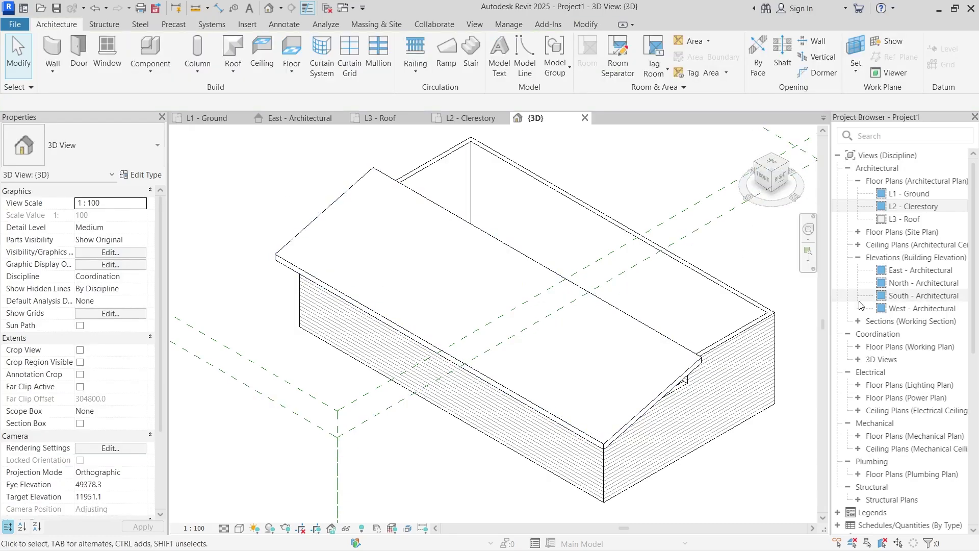
- In the East - Architectural elevation, set the L3 - Roof level's elevation to 4000 mm
{"action": "left_click", "coordinate": [932, 272]}
{"action": "double_click", "coordinate": [932, 271]}
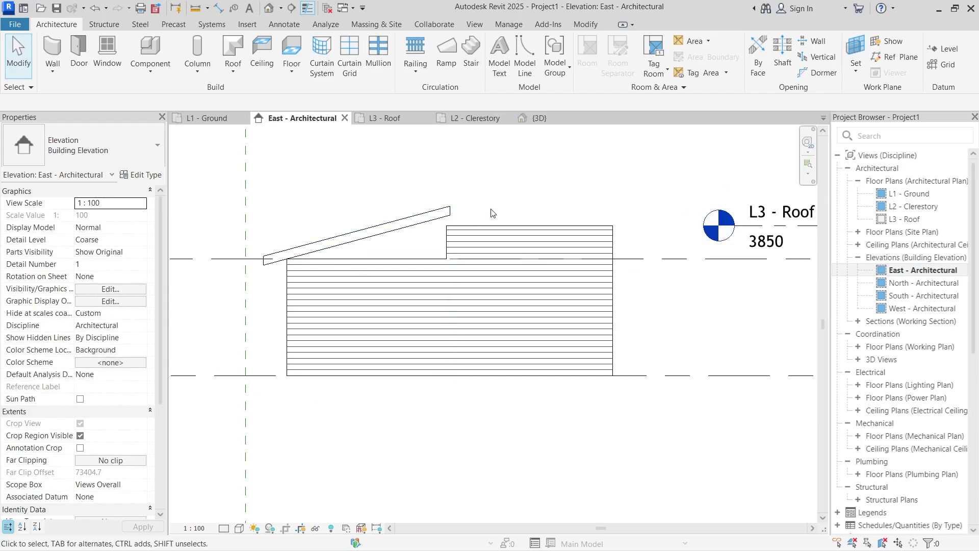
{"action": "left_click", "coordinate": [527, 237]}
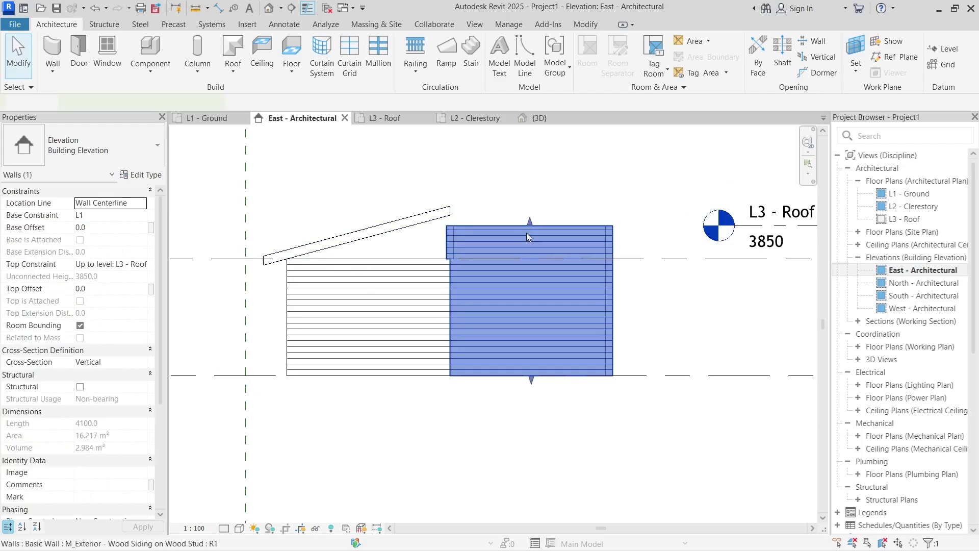
{"action": "scroll", "coordinate": [413, 214], "scroll_direction": "down", "scroll_amount": 3}
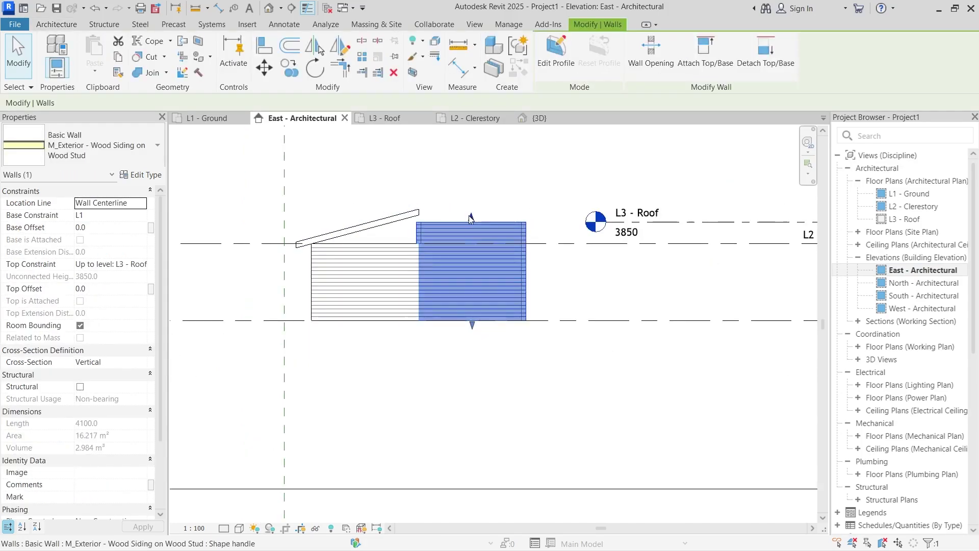
{"action": "scroll", "coordinate": [711, 229], "scroll_direction": "up", "scroll_amount": 4}
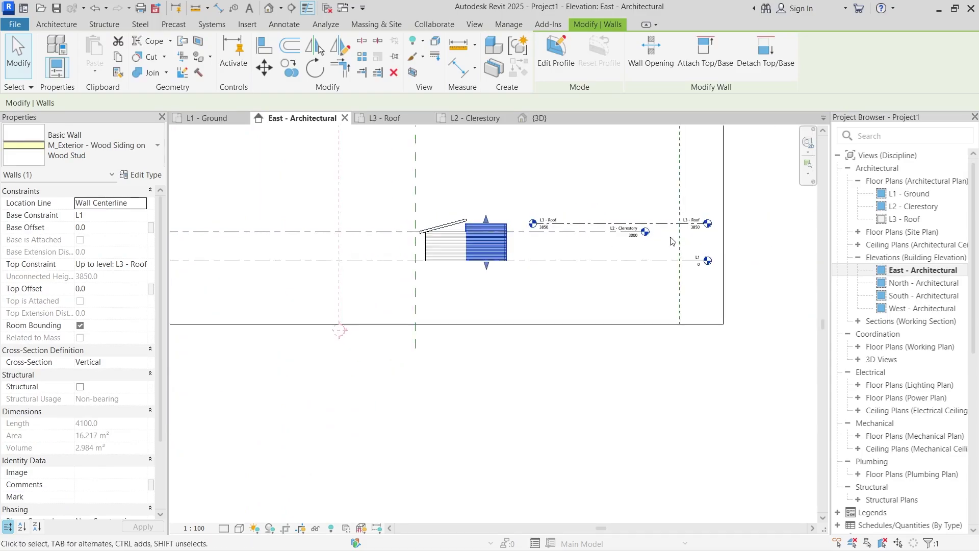
{"action": "left_click", "coordinate": [732, 227]}
{"action": "left_click", "coordinate": [737, 225]}
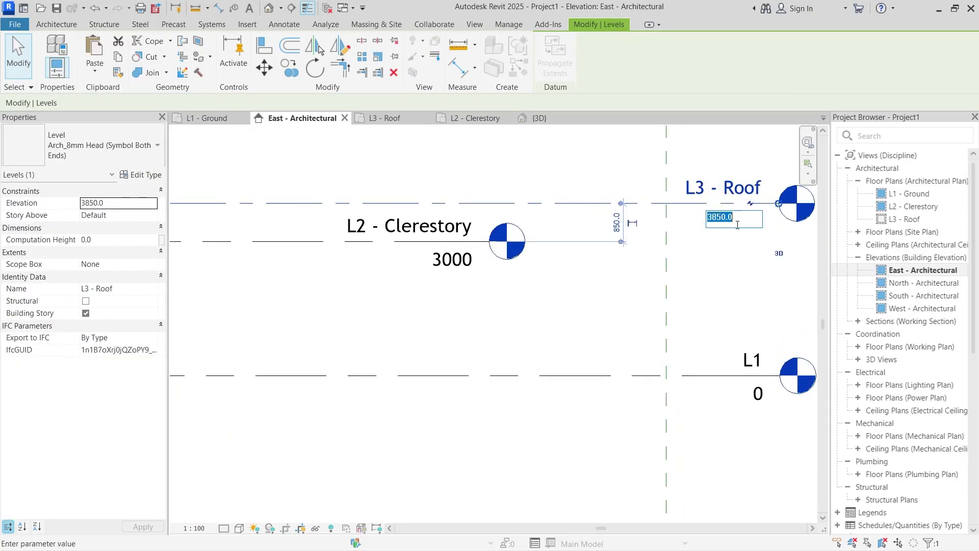
{"action": "type", "text": "4000"}
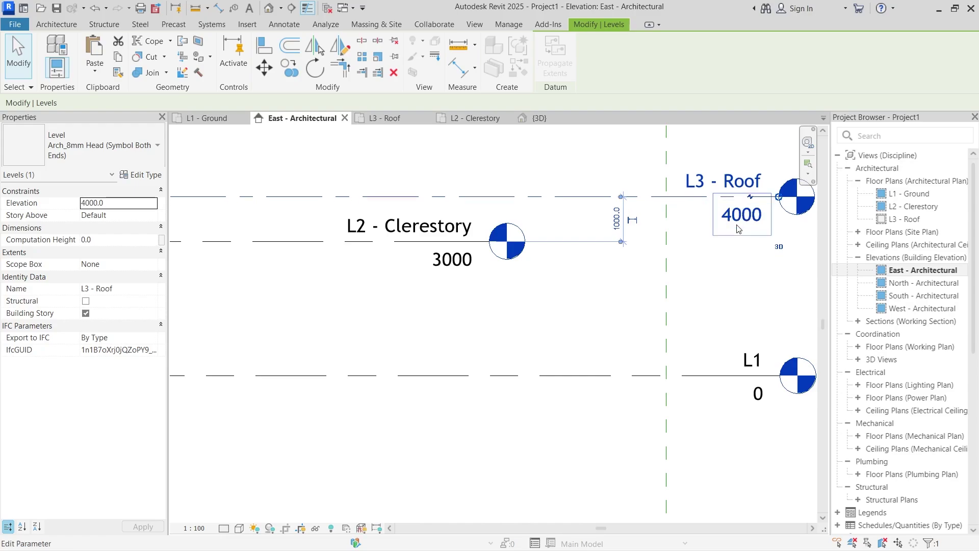
{"action": "key", "text": "Return"}
{"action": "scroll", "coordinate": [456, 269], "scroll_direction": "down", "scroll_amount": 5}
{"action": "scroll", "coordinate": [283, 278], "scroll_direction": "up", "scroll_amount": 6}
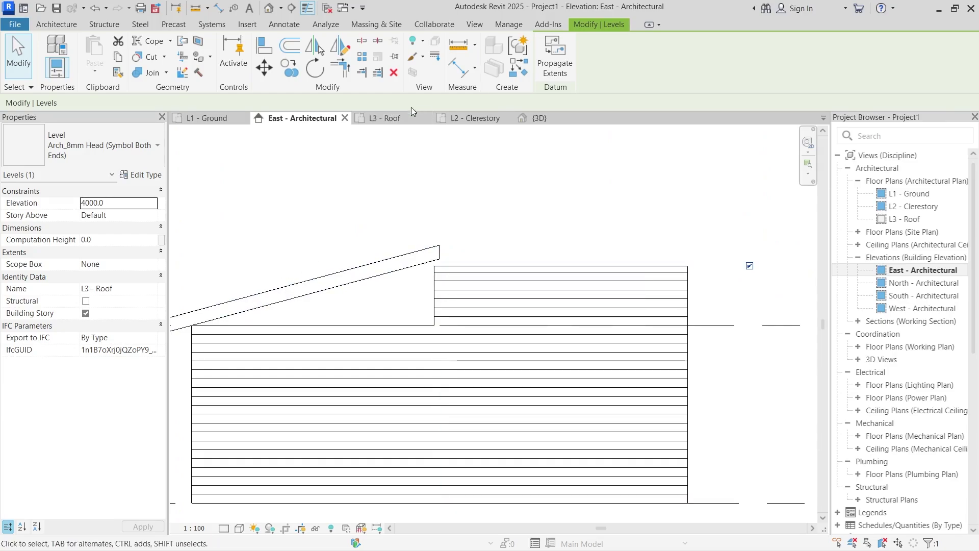
- From the L2 - Clerestory floor plan, start a roof by footprint with slope-defining edges enabled
{"action": "left_click", "coordinate": [463, 118]}
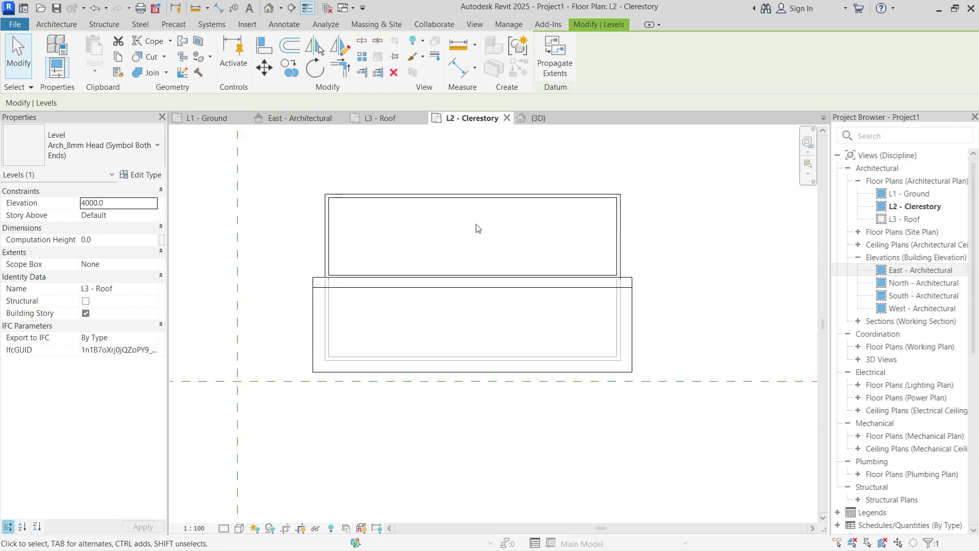
{"action": "left_click", "coordinate": [325, 231]}
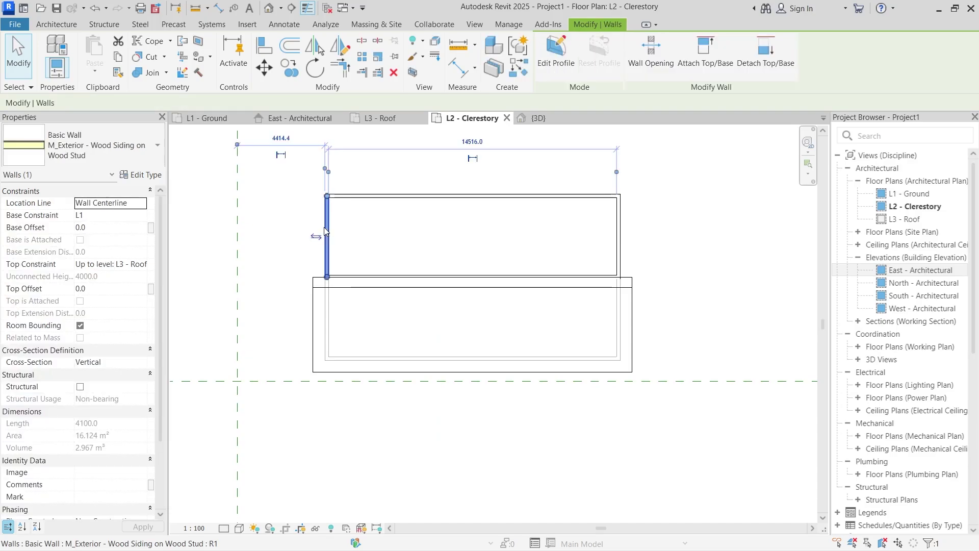
{"action": "left_click", "coordinate": [462, 172]}
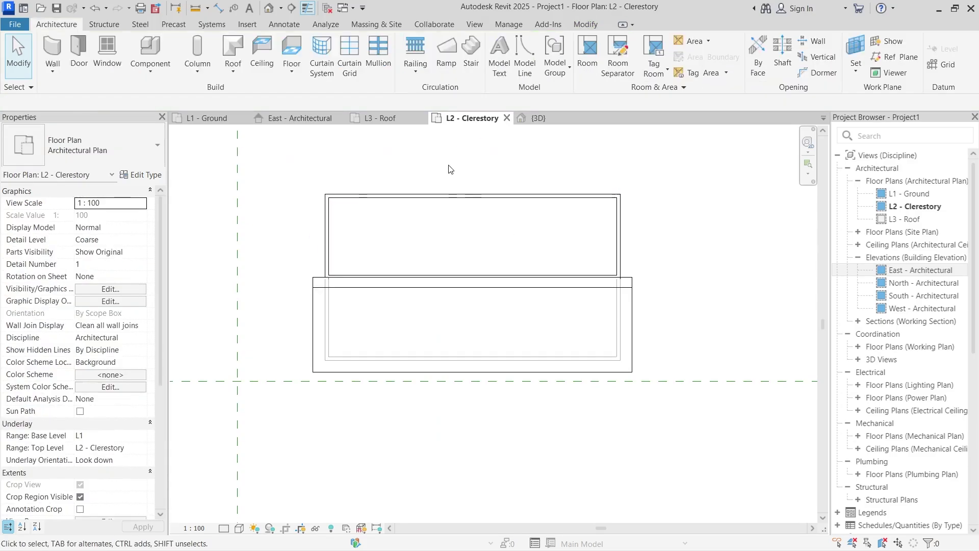
{"action": "left_click", "coordinate": [234, 45]}
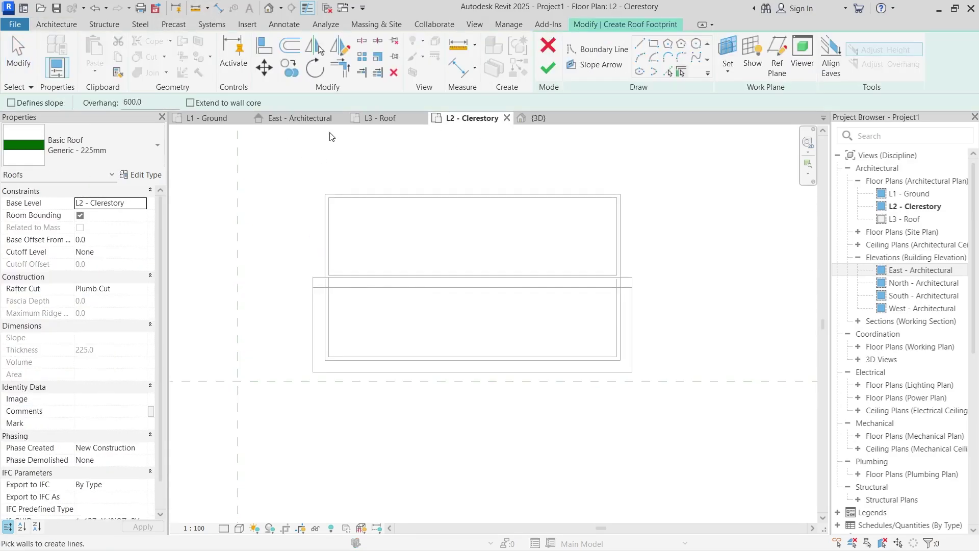
{"action": "left_click", "coordinate": [33, 107]}
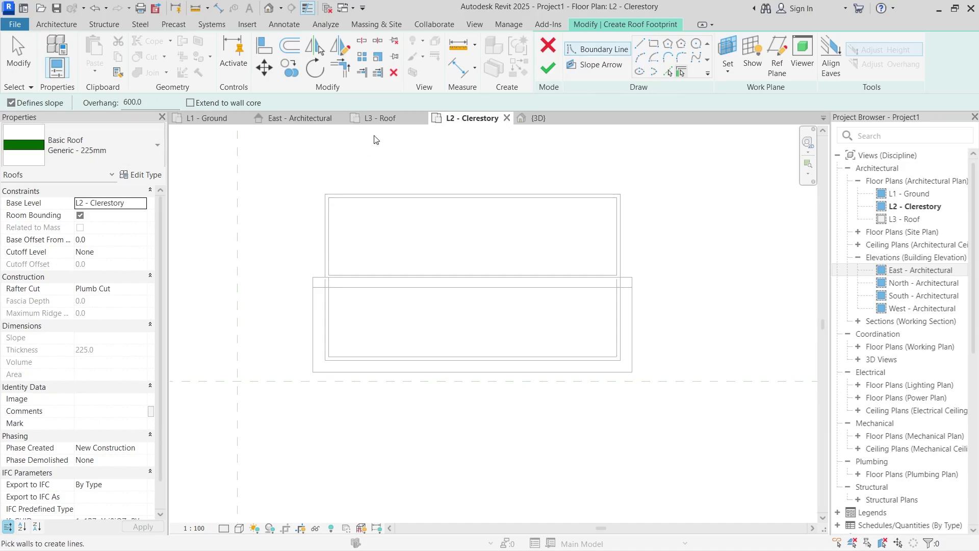
- Outline and finish the higher half's roof with a slope-defining rear edge, non-sloping side edges and a straight closing line across the building's middle
{"action": "left_click", "coordinate": [404, 190]}
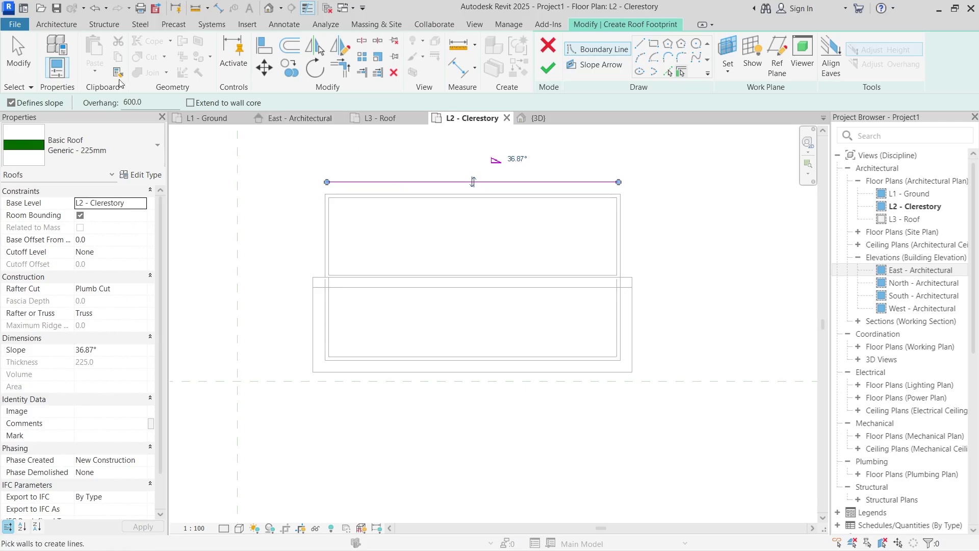
{"action": "left_click", "coordinate": [10, 104]}
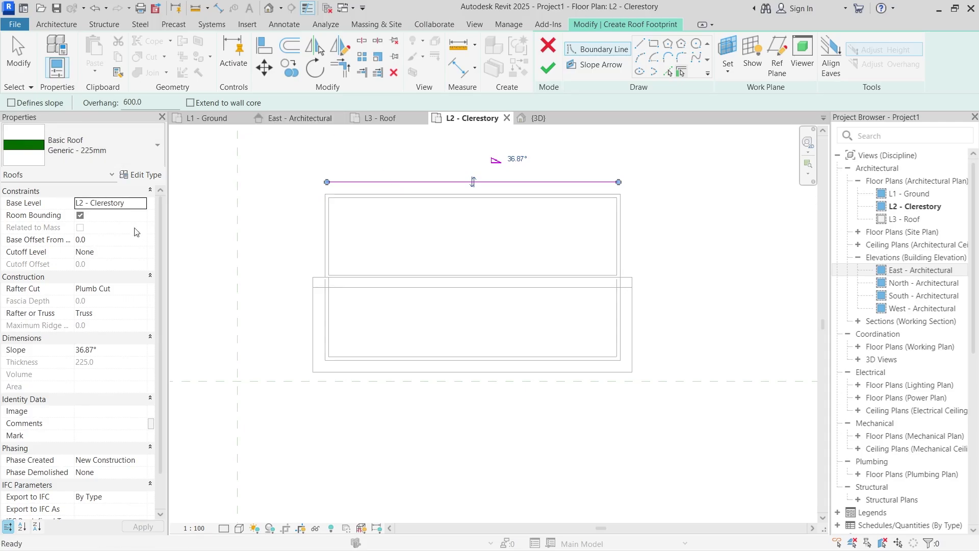
{"action": "left_click", "coordinate": [326, 233]}
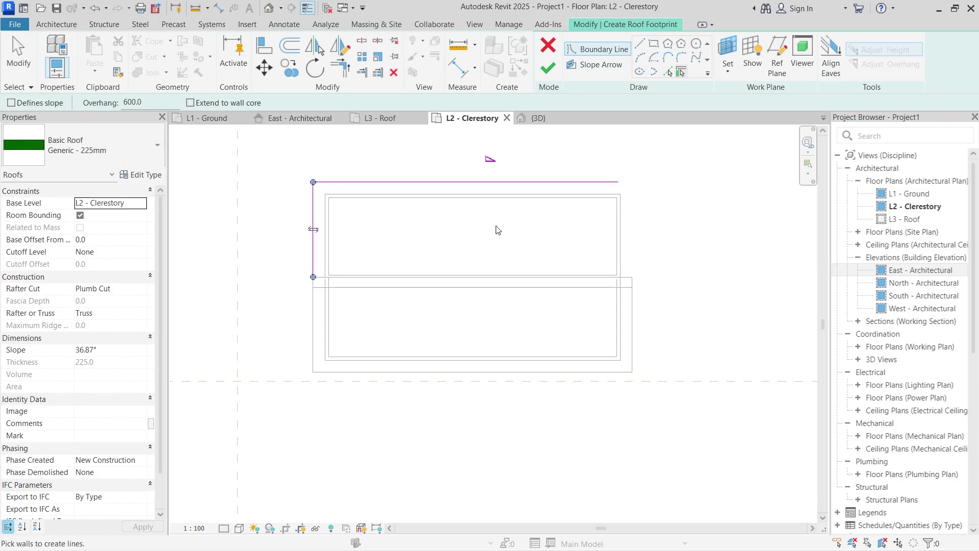
{"action": "left_click", "coordinate": [626, 247]}
{"action": "left_click", "coordinate": [640, 44]}
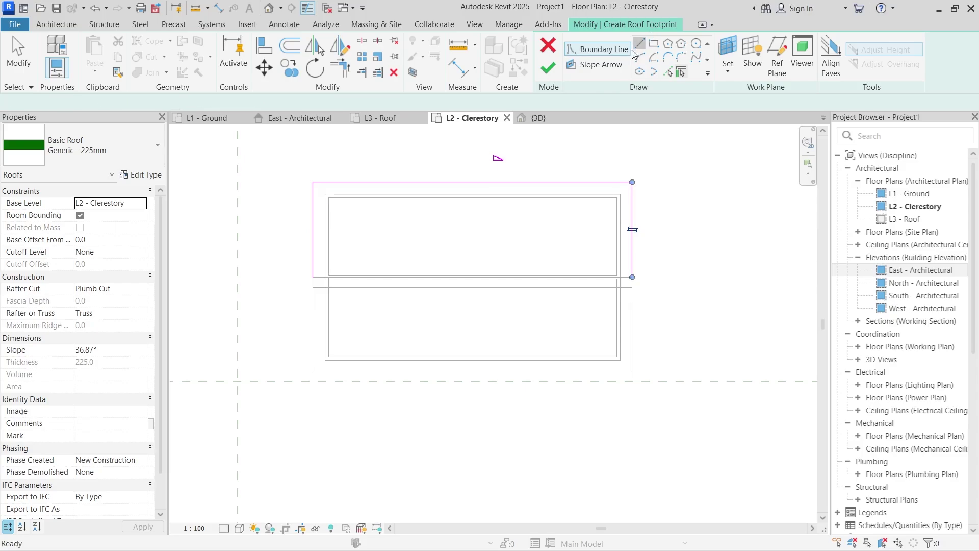
{"action": "left_click", "coordinate": [312, 276]}
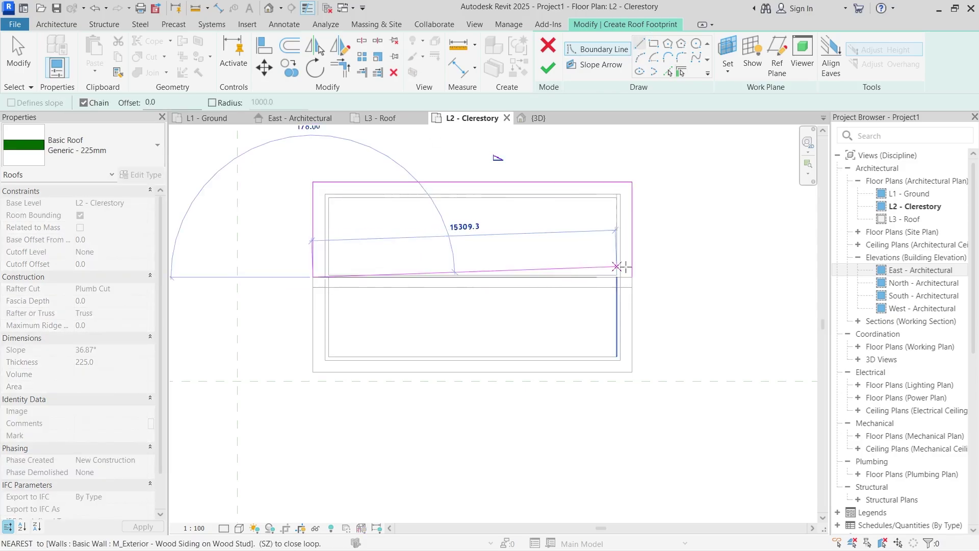
{"action": "left_click", "coordinate": [632, 276]}
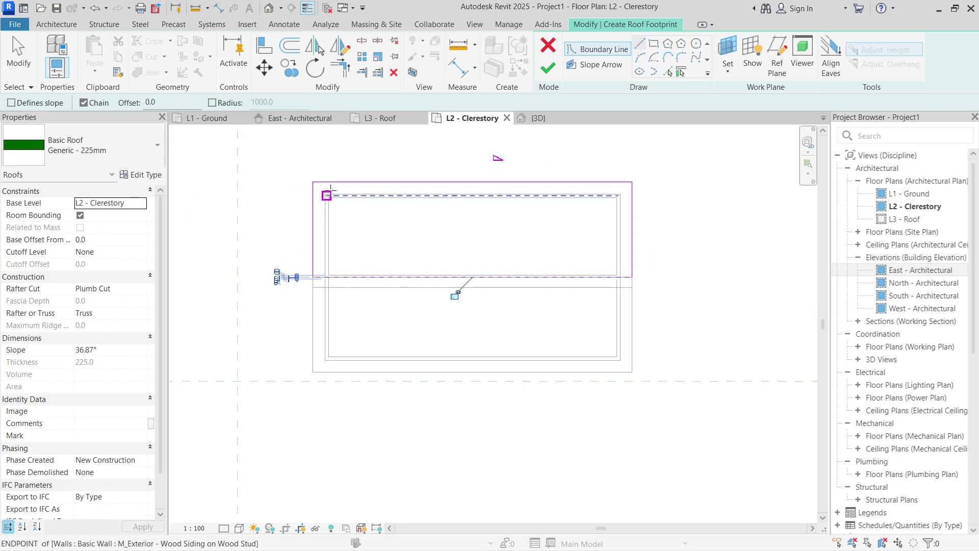
{"action": "left_click", "coordinate": [547, 70]}
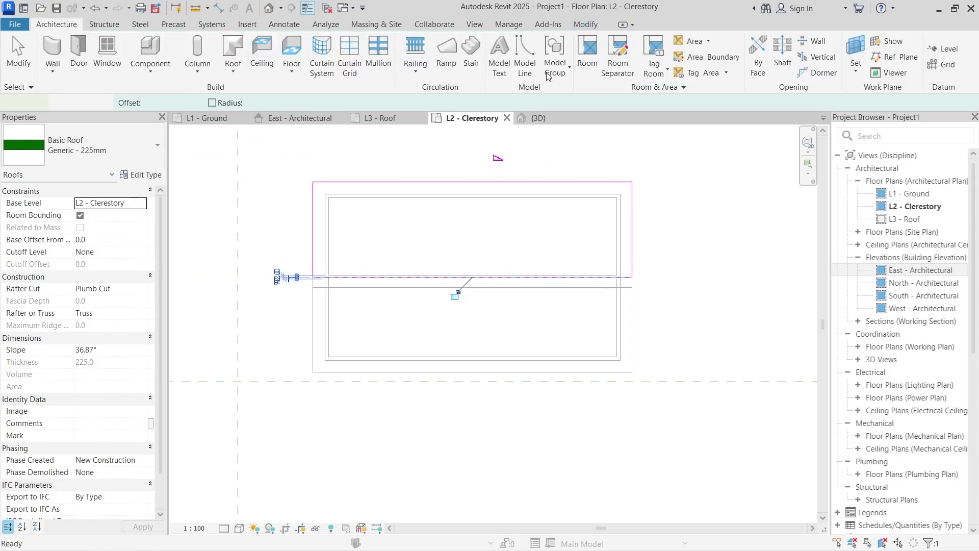
{"action": "left_click", "coordinate": [325, 154]}
{"action": "left_click", "coordinate": [538, 119]}
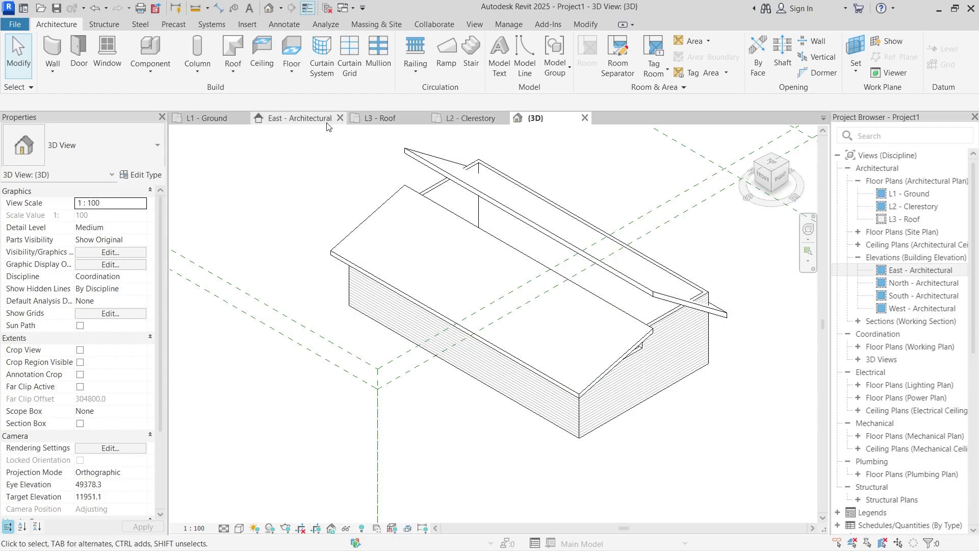
- In the East - Architectural elevation, set the higher half's roof slope to 15°
{"action": "left_click", "coordinate": [304, 120]}
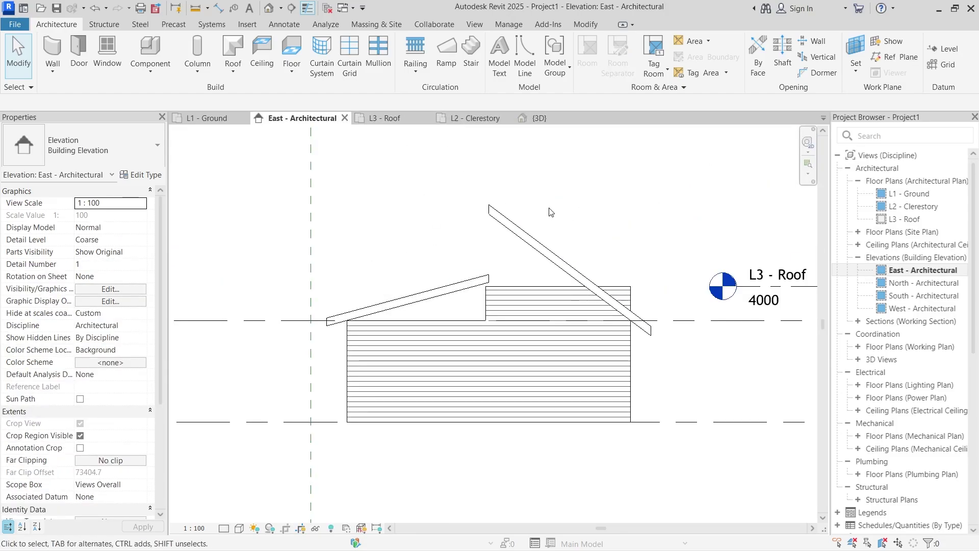
{"action": "left_click", "coordinate": [558, 253]}
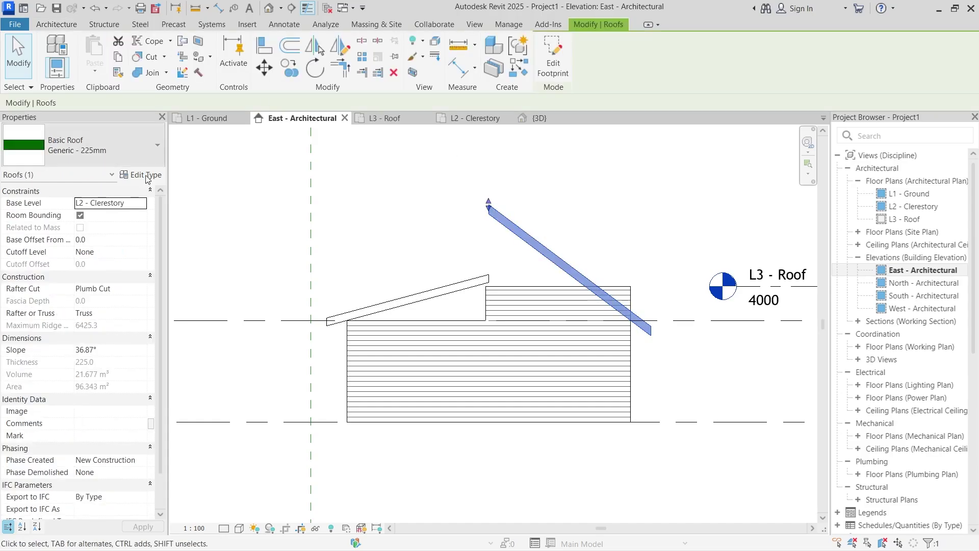
{"action": "left_click", "coordinate": [118, 354]}
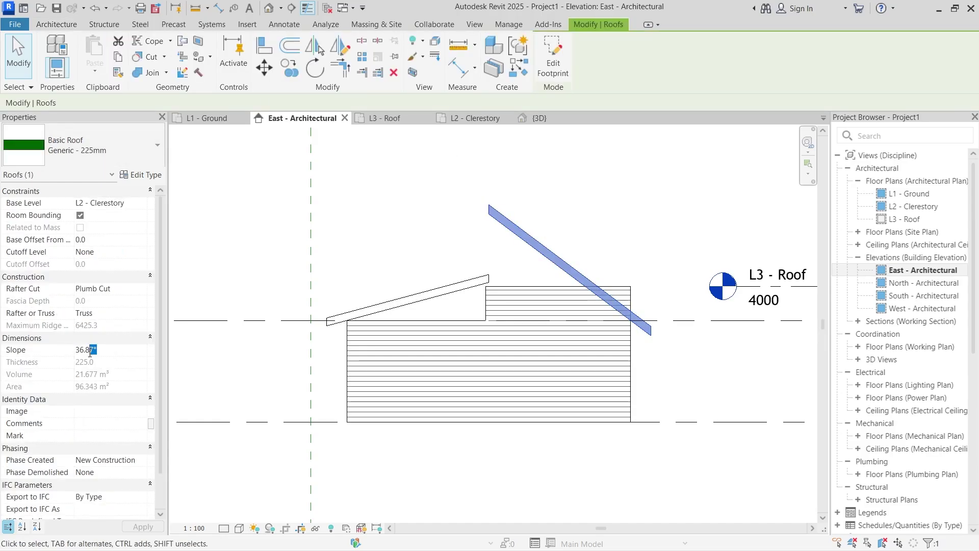
{"action": "type", "text": "15"}
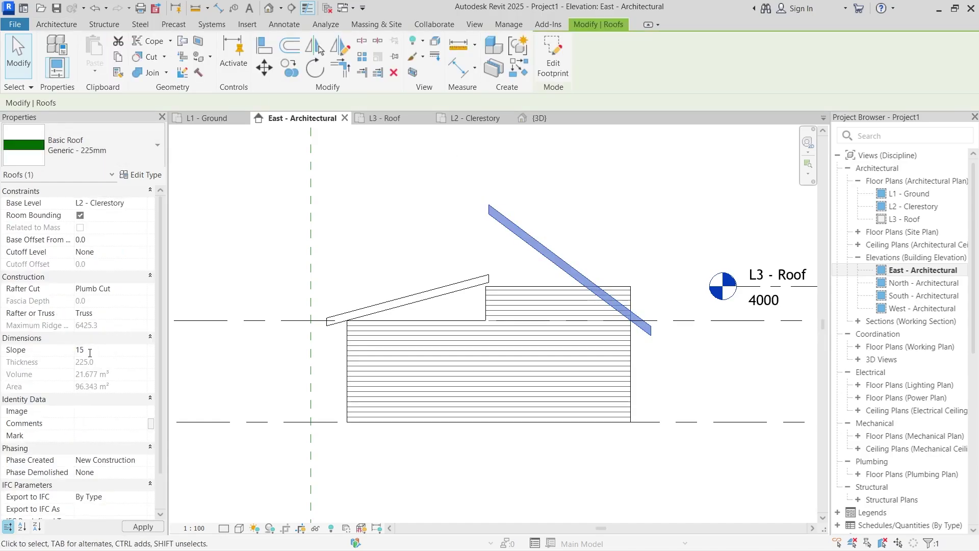
{"action": "key", "text": "Return"}
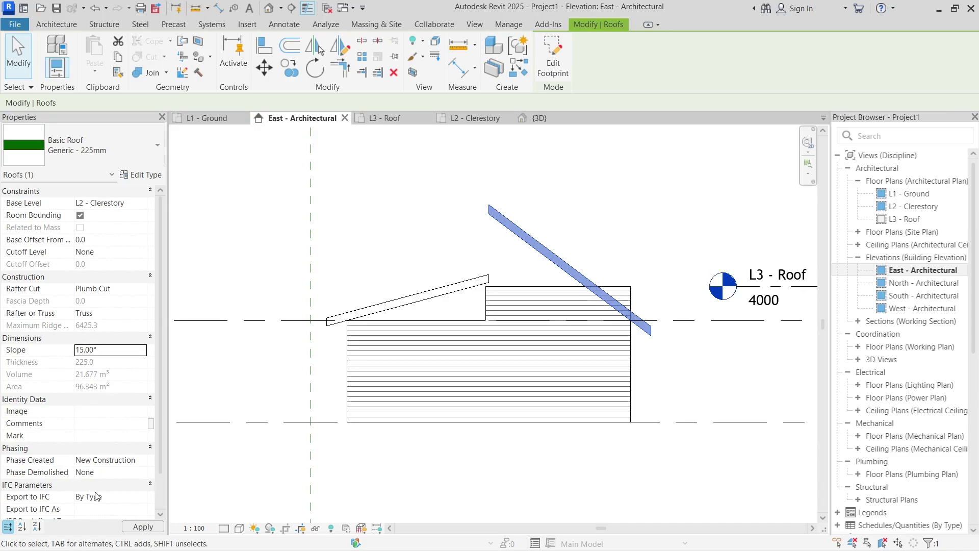
{"action": "left_click", "coordinate": [143, 526]}
{"action": "left_click", "coordinate": [533, 221]}
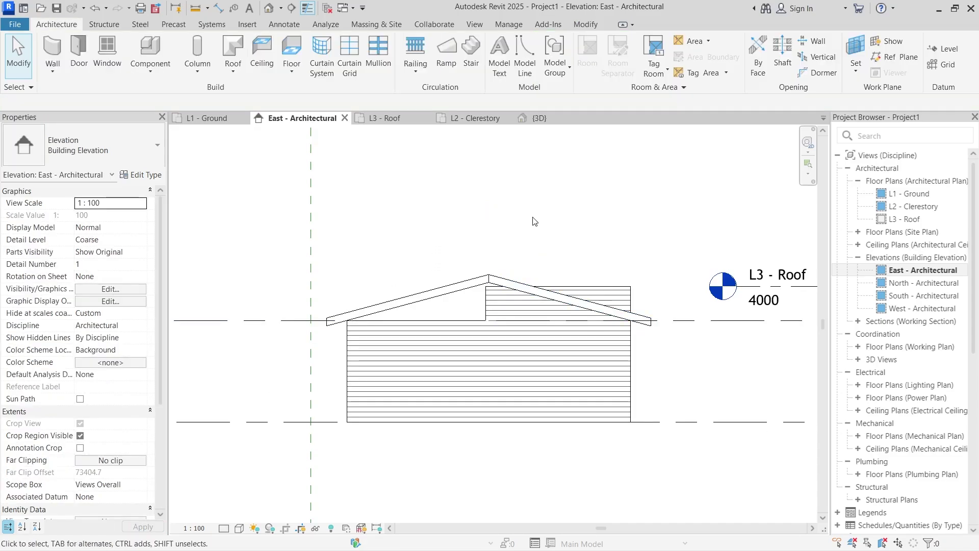
- Set the higher half's roof base level to L3 - Roof and show the building in the 3D view
{"action": "left_click", "coordinate": [536, 289]}
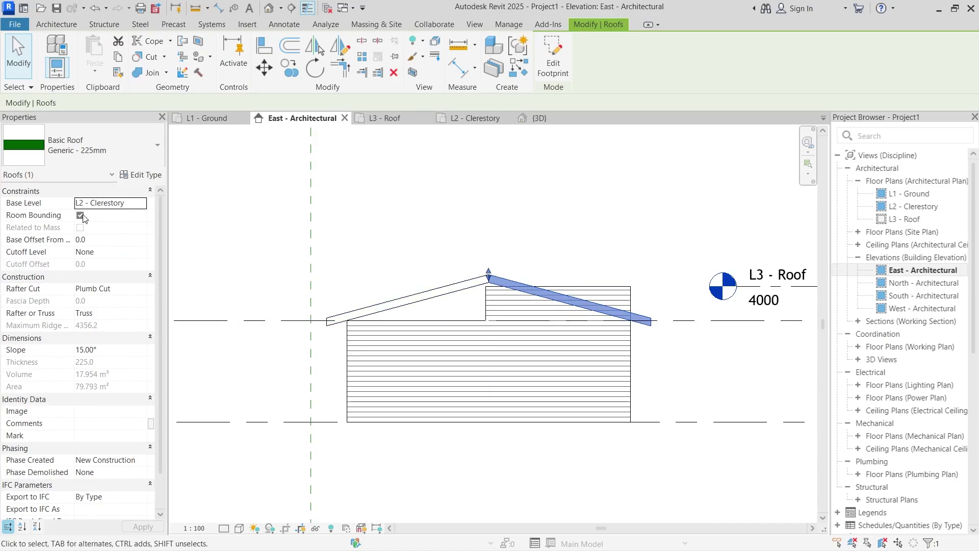
{"action": "left_click", "coordinate": [122, 204]}
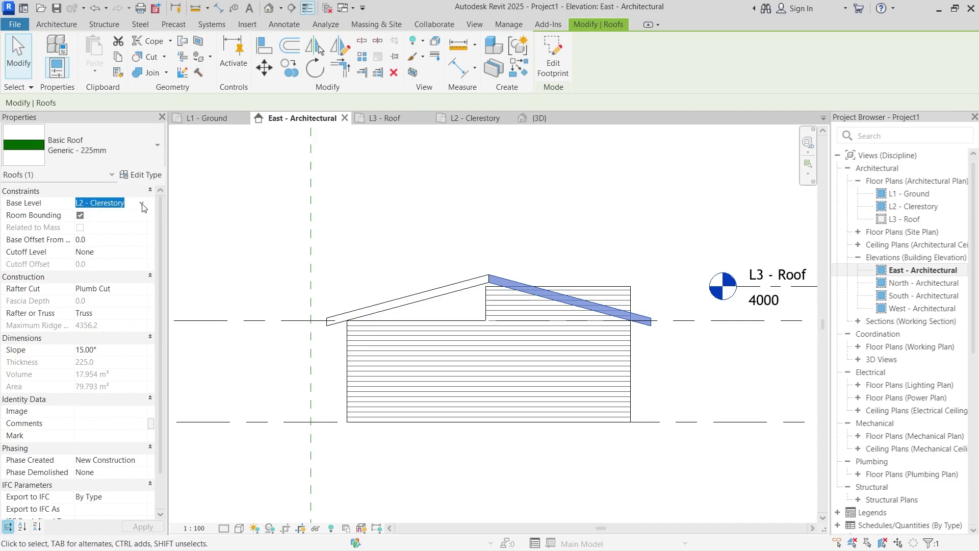
{"action": "left_click", "coordinate": [142, 205]}
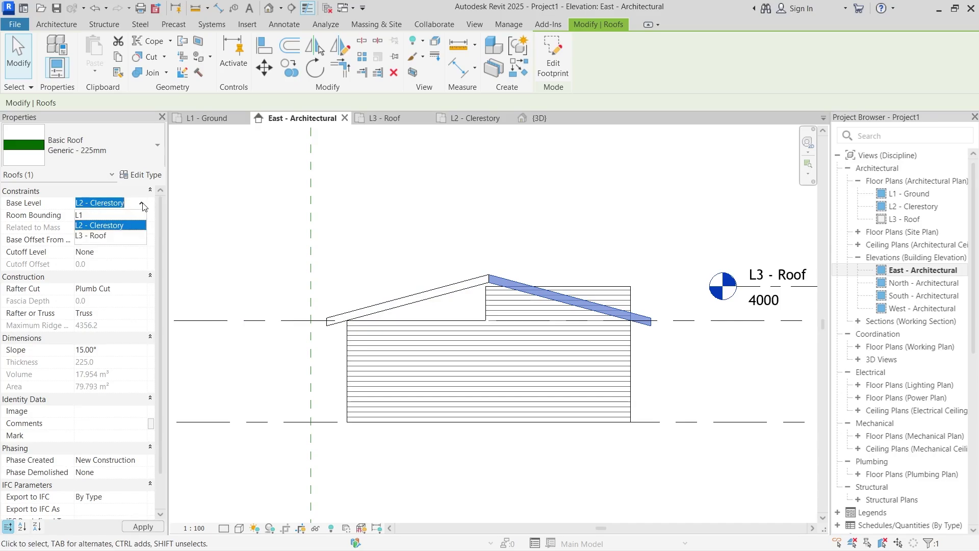
{"action": "left_click", "coordinate": [100, 237]}
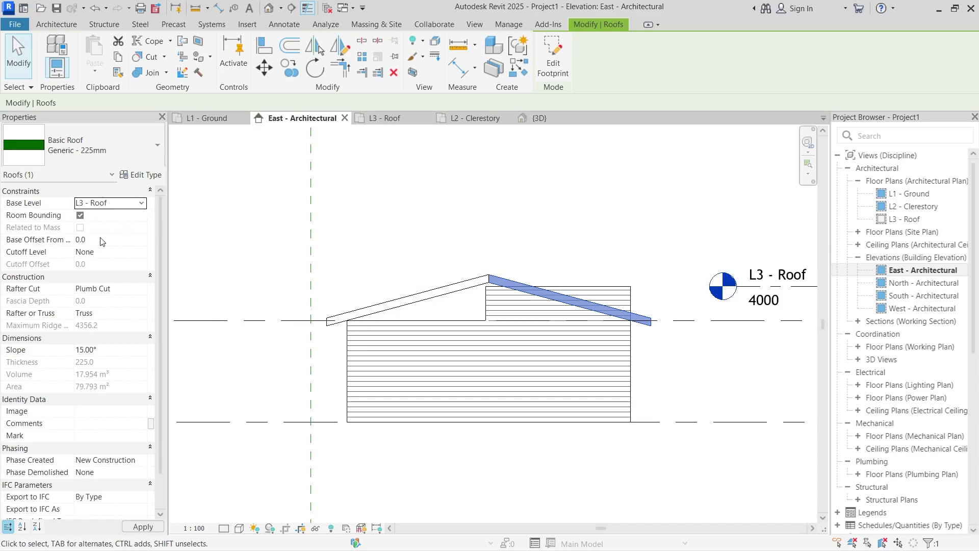
{"action": "left_click", "coordinate": [138, 526]}
{"action": "left_click", "coordinate": [484, 216]}
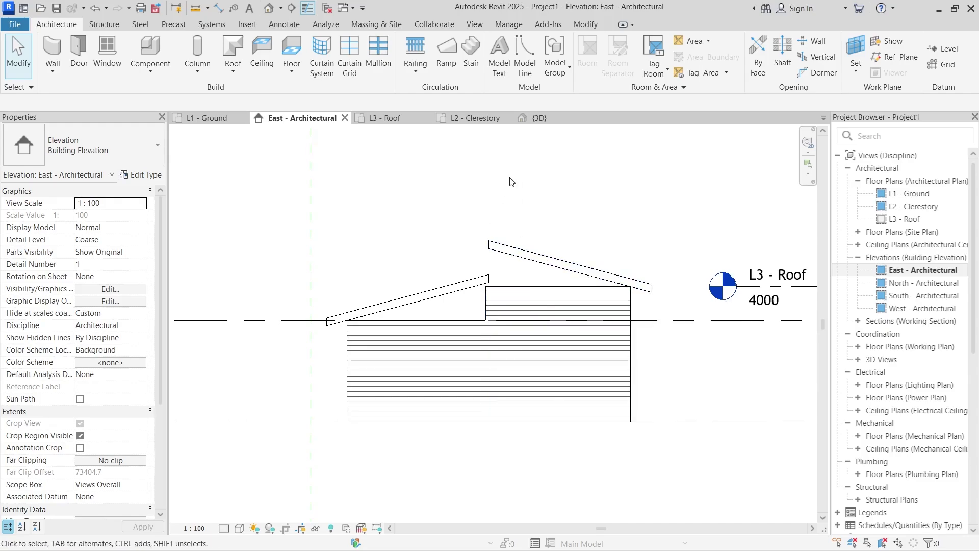
{"action": "left_click", "coordinate": [535, 119]}
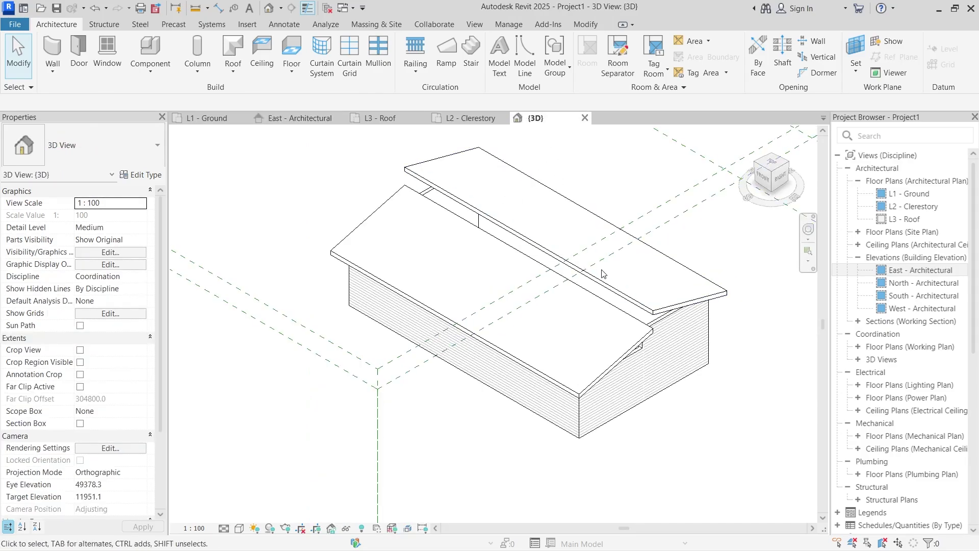
- From the L2 - Clerestory plan, select the chain of four higher-half walls and attach their tops to the upper roof in 3D
{"action": "left_click", "coordinate": [469, 118]}
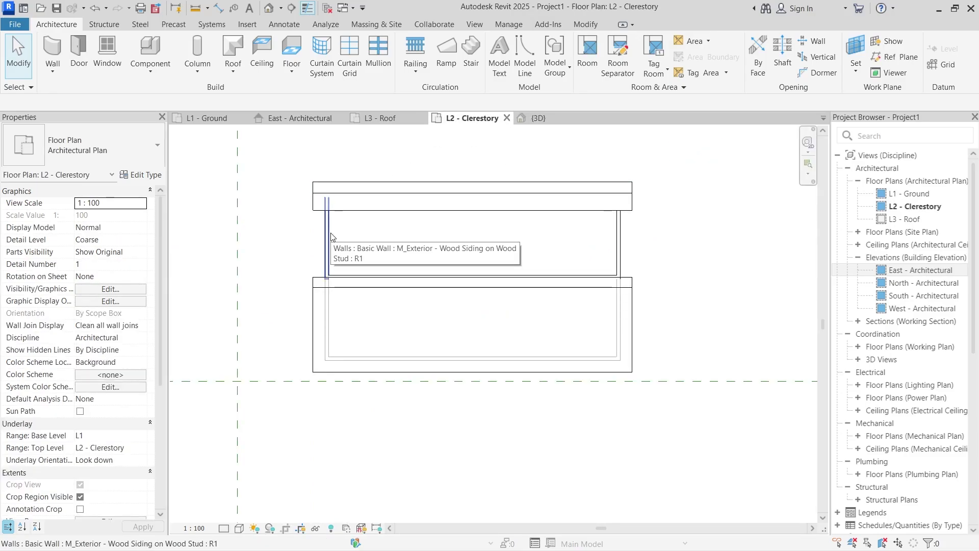
{"action": "key", "text": "Tab"}
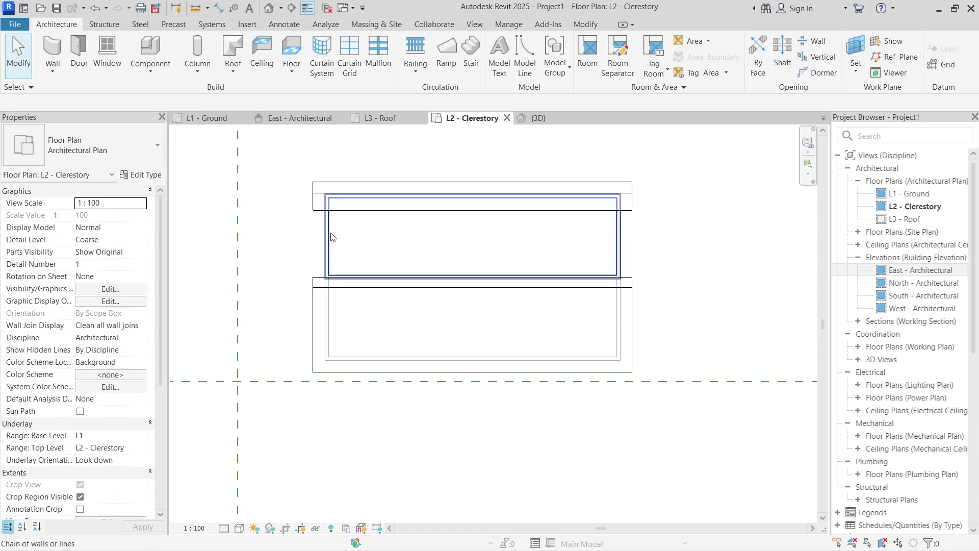
{"action": "left_click", "coordinate": [331, 236]}
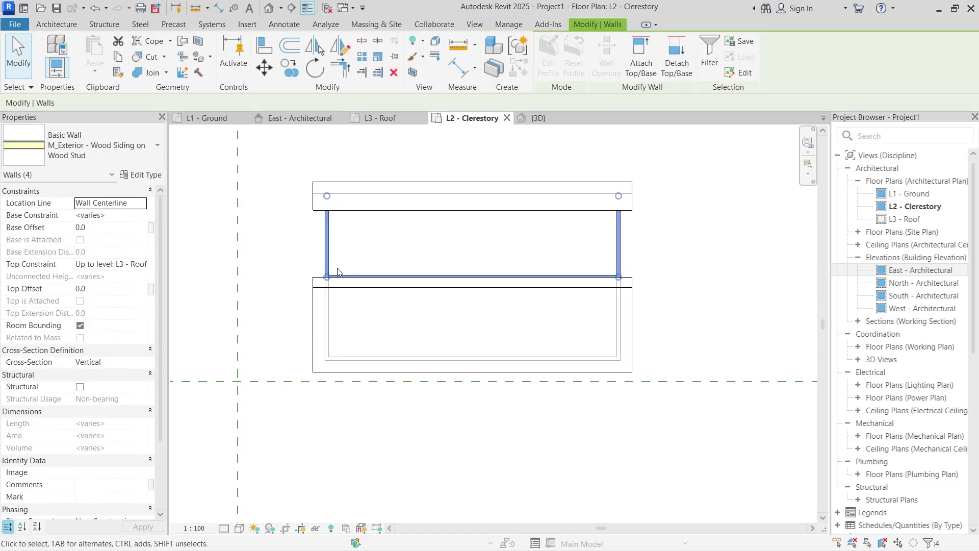
{"action": "left_click", "coordinate": [644, 66]}
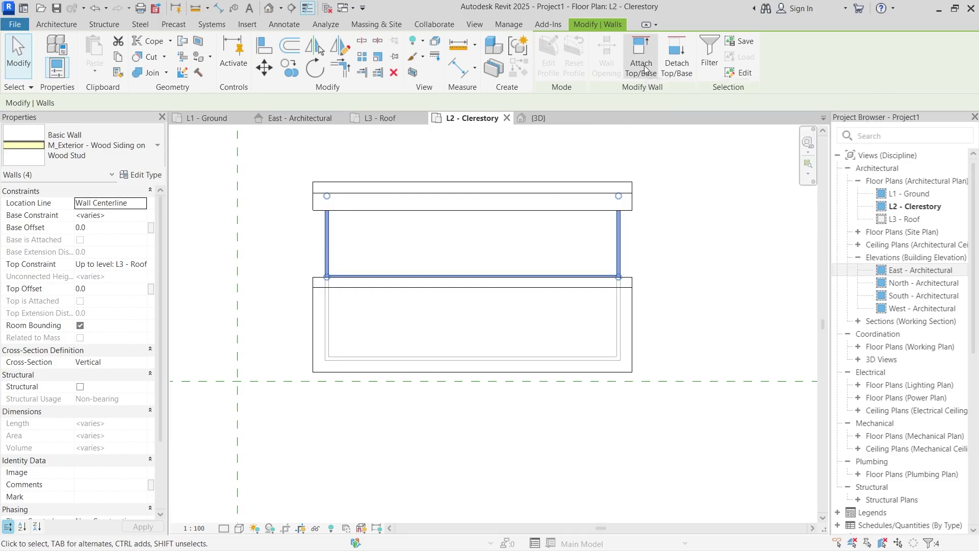
{"action": "left_click", "coordinate": [530, 118]}
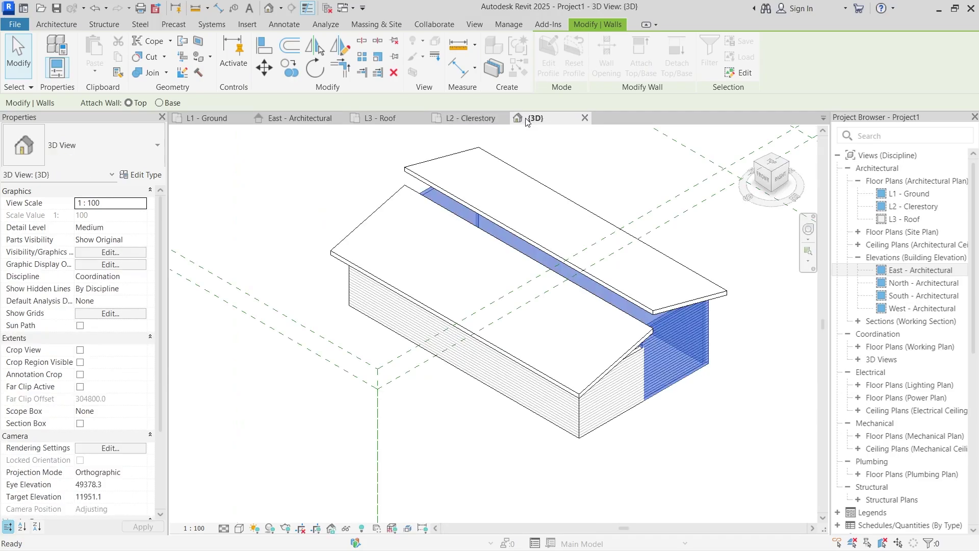
{"action": "left_click", "coordinate": [469, 209]}
{"action": "left_click", "coordinate": [361, 147]}
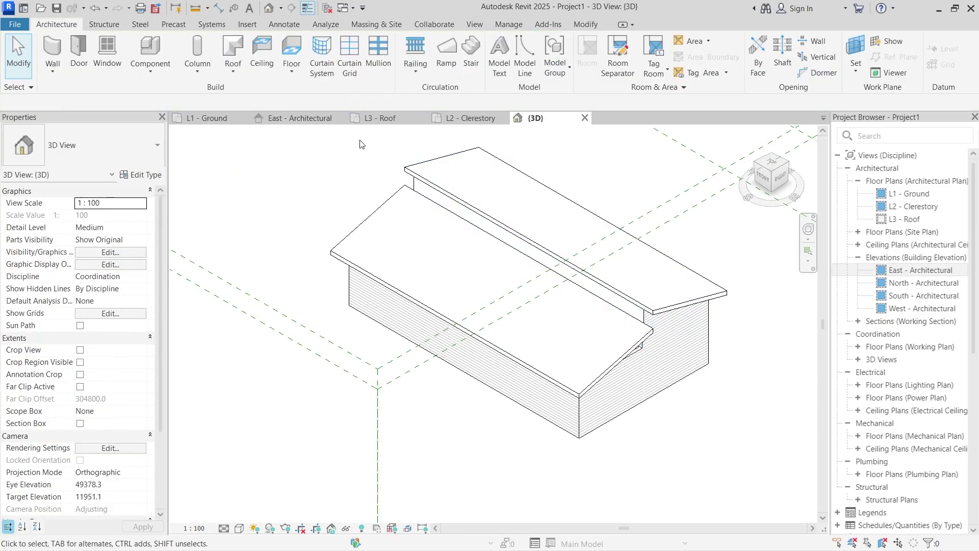
- Examine the clerestory wall and its junction with the side walls beneath the two roofs in the 3D view
{"action": "scroll", "coordinate": [665, 324], "scroll_direction": "up", "scroll_amount": 2}
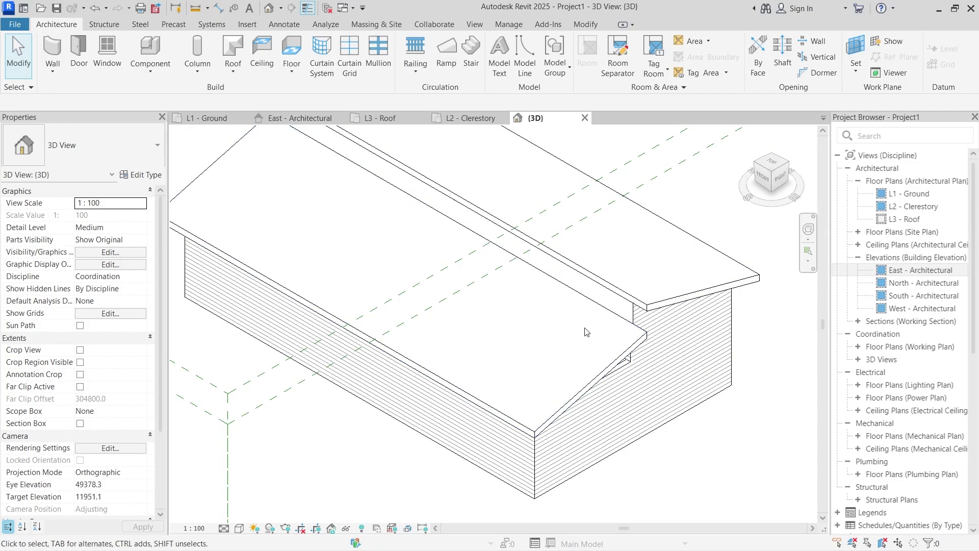
{"action": "left_click", "coordinate": [630, 317]}
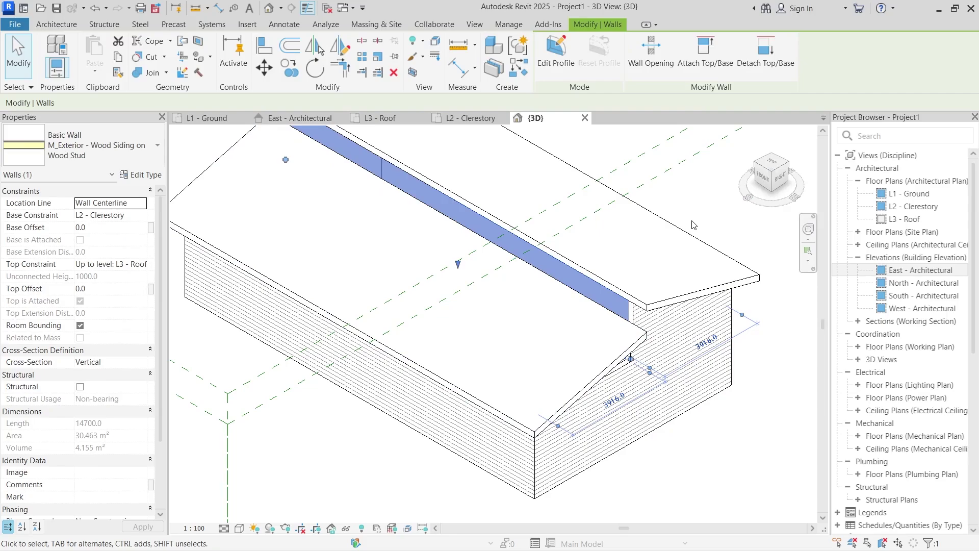
{"action": "left_click", "coordinate": [734, 460]}
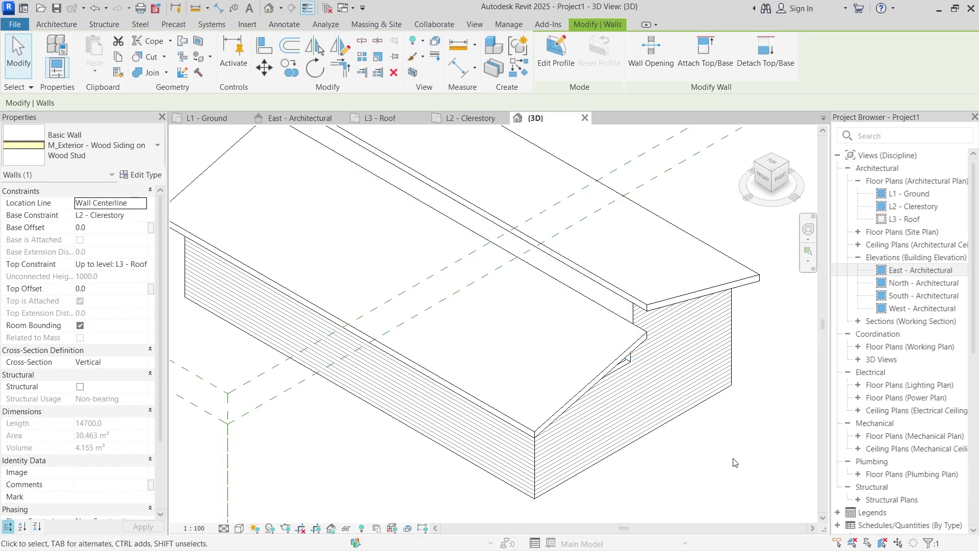
{"action": "middle_click_drag", "start_coordinate": [645, 318], "coordinate": [604, 363], "text": "shift"}
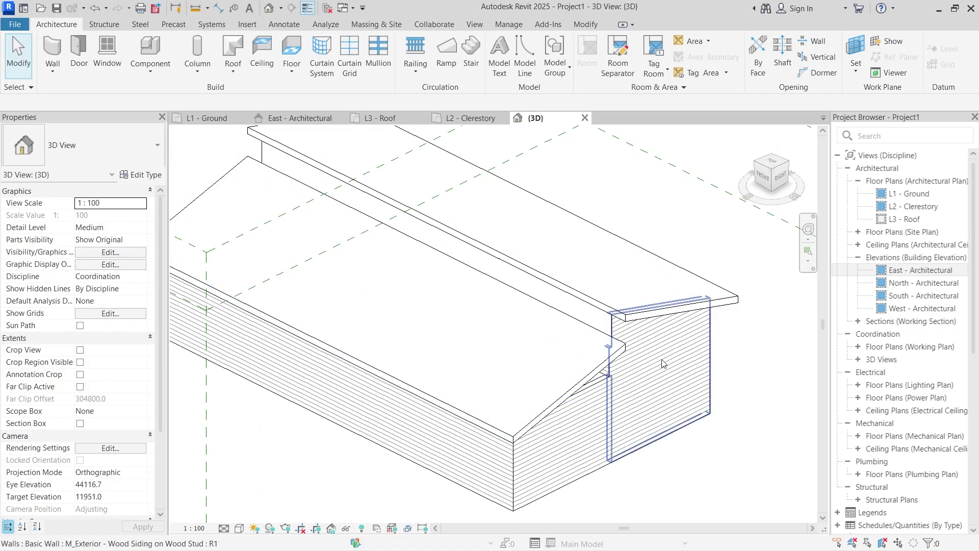
- From the L1 - Ground plan, select the three lower-half exterior walls and attach their tops to the lower roof in the 3D view
{"action": "left_click", "coordinate": [206, 118]}
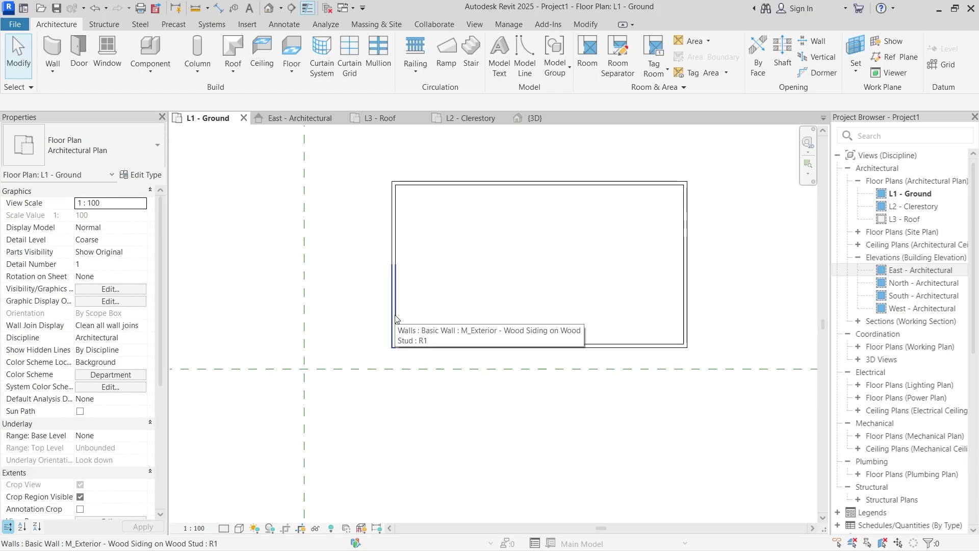
{"action": "key", "text": "Tab"}
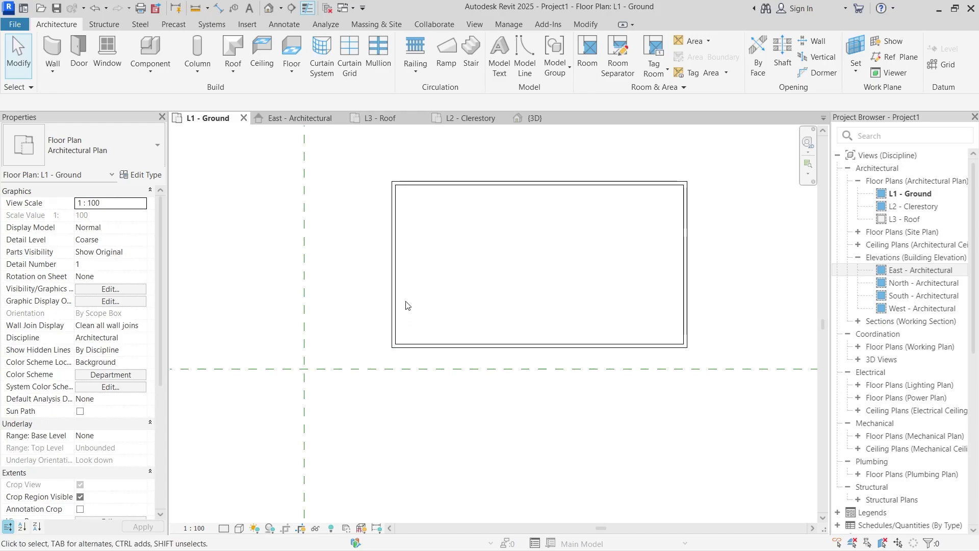
{"action": "left_click", "coordinate": [393, 312]}
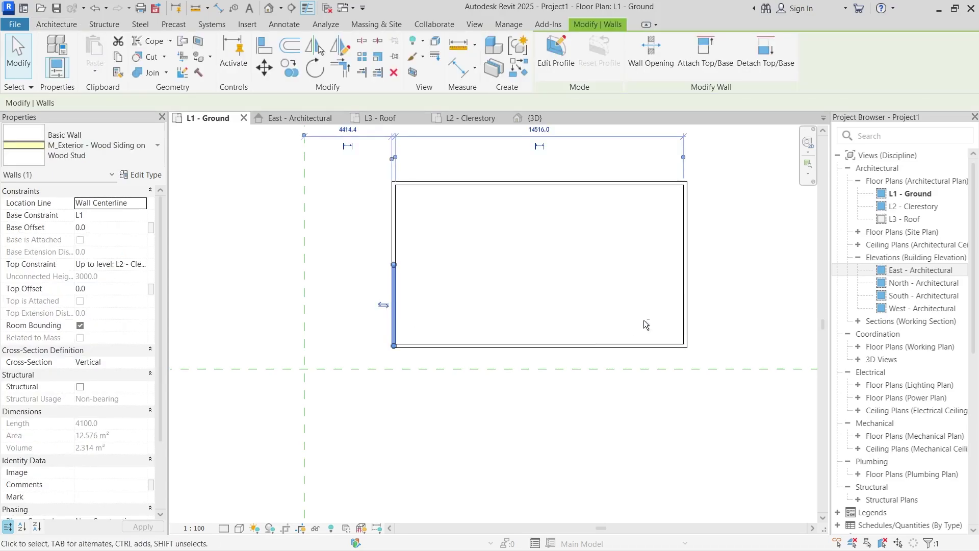
{"action": "key", "text": "Tab"}
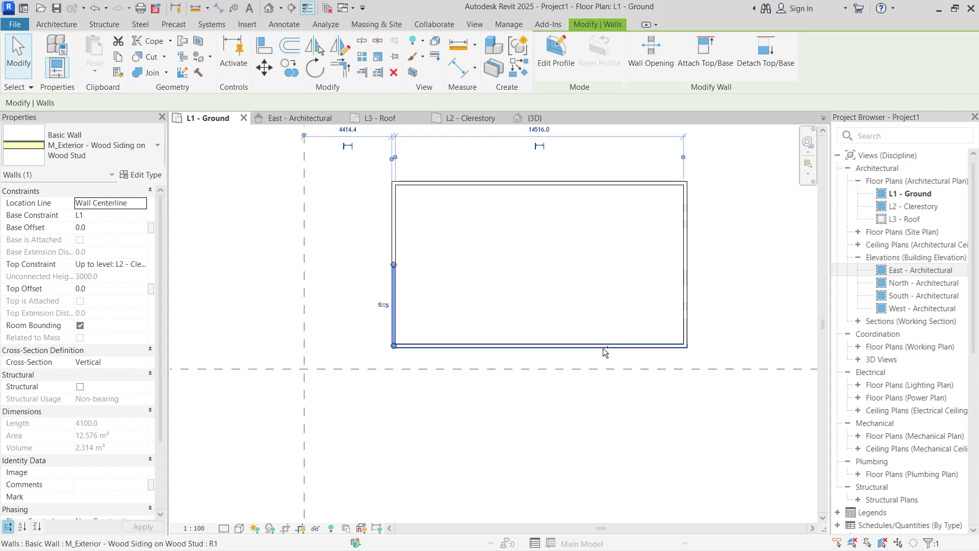
{"action": "left_click", "coordinate": [606, 351], "text": "ctrl"}
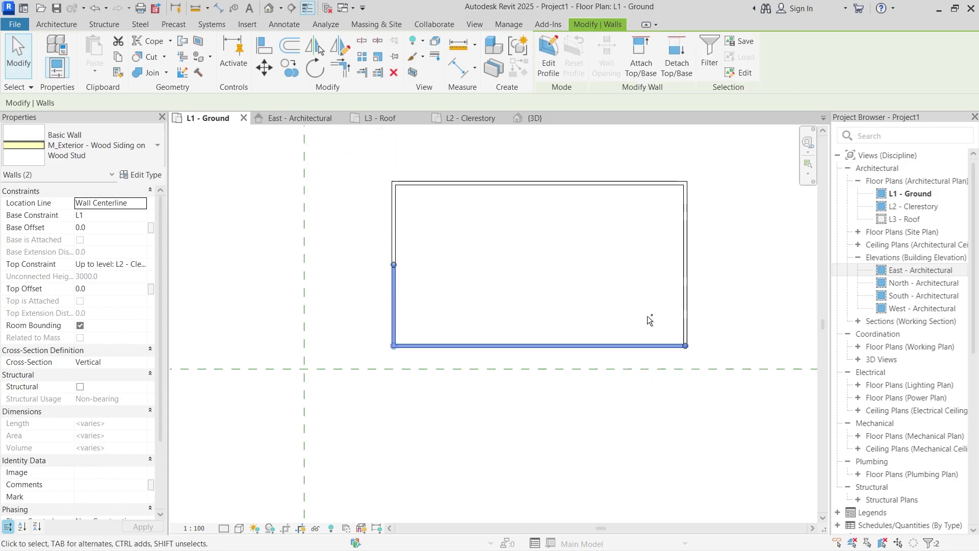
{"action": "left_click", "coordinate": [685, 312], "text": "ctrl"}
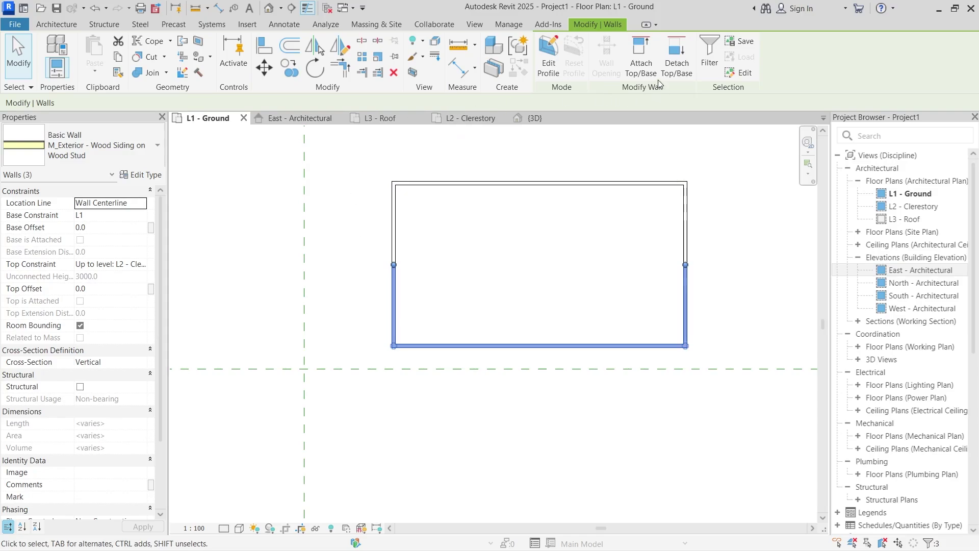
{"action": "left_click", "coordinate": [651, 66]}
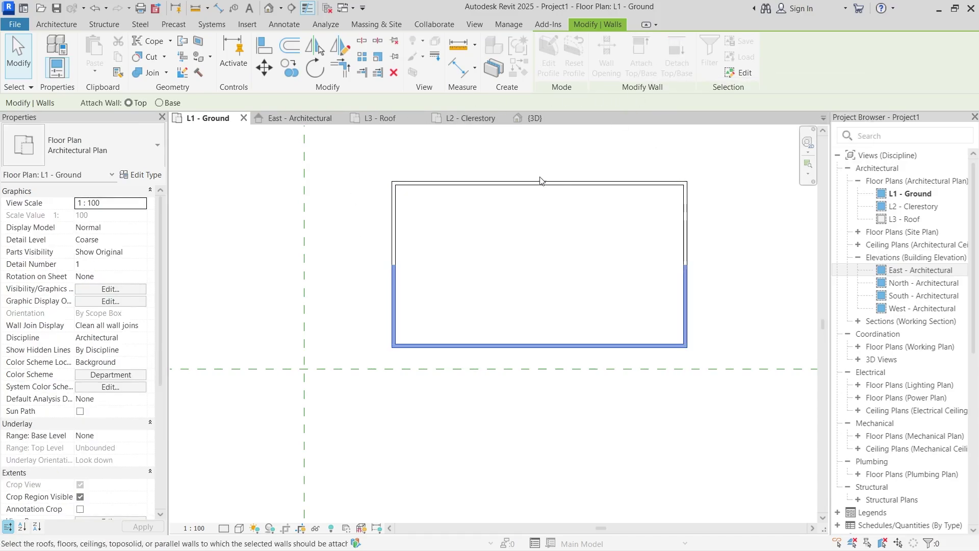
{"action": "left_click", "coordinate": [533, 118]}
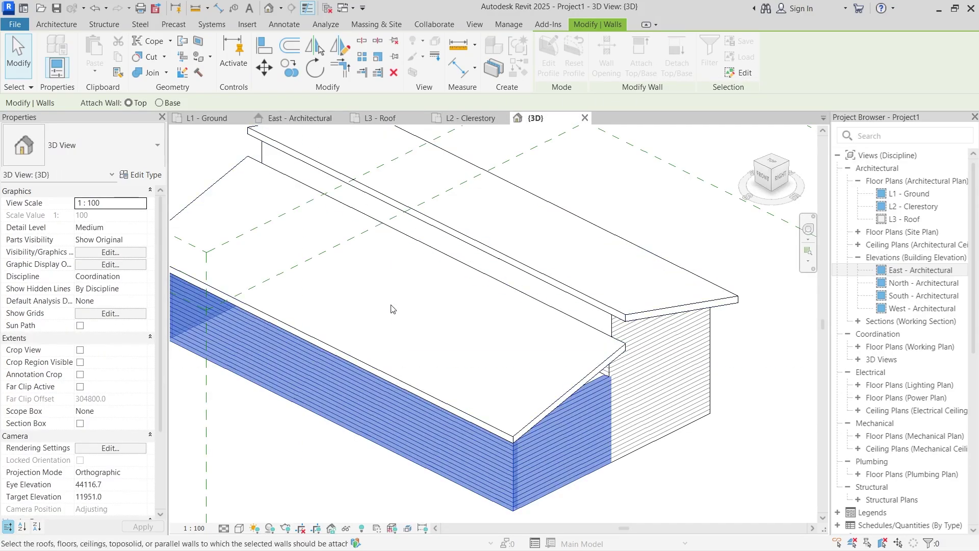
{"action": "left_click", "coordinate": [396, 381]}
{"action": "left_click", "coordinate": [650, 214]}
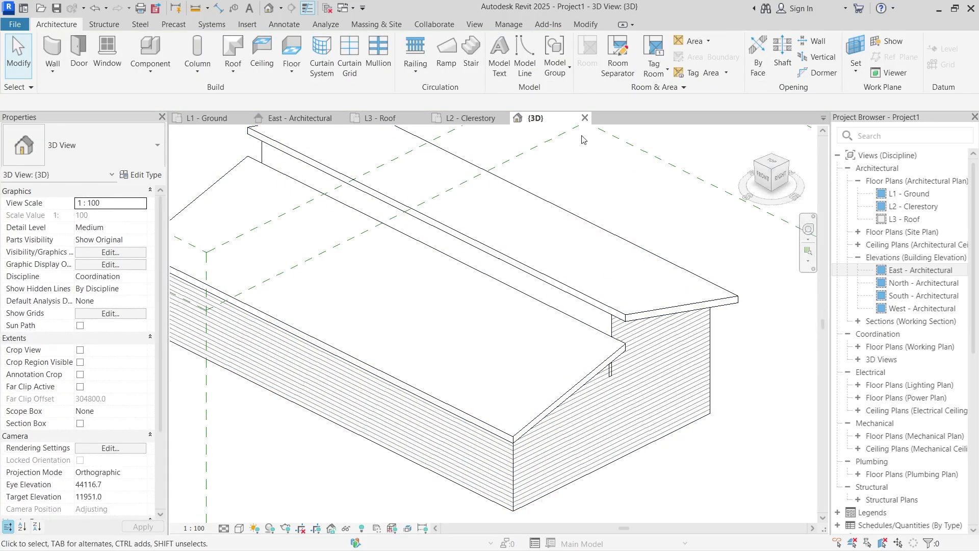
- Select the upper roof in the East - Architectural elevation and open its footprint for editing in the L3 - Roof plan
{"action": "left_click", "coordinate": [295, 117]}
{"action": "scroll", "coordinate": [498, 340], "scroll_direction": "up", "scroll_amount": 3}
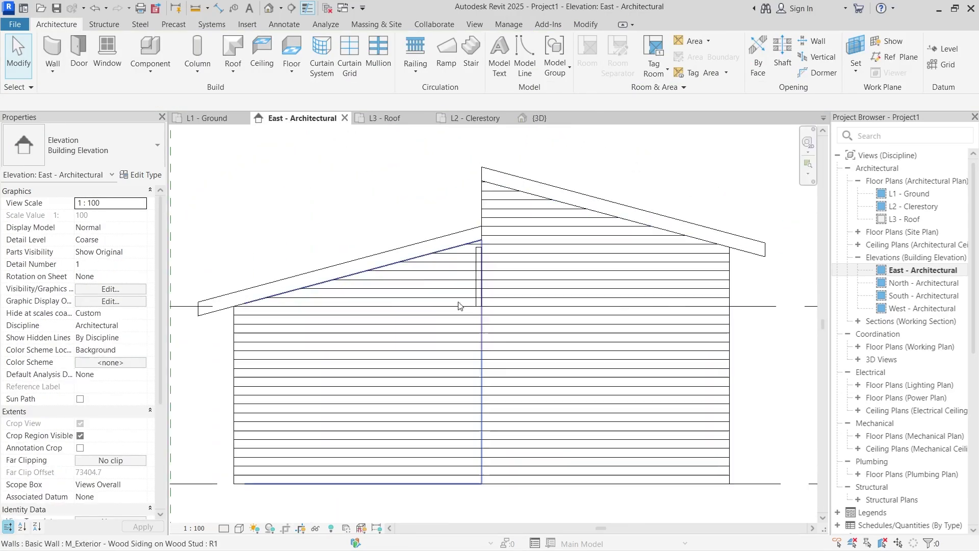
{"action": "scroll", "coordinate": [436, 232], "scroll_direction": "down", "scroll_amount": 3}
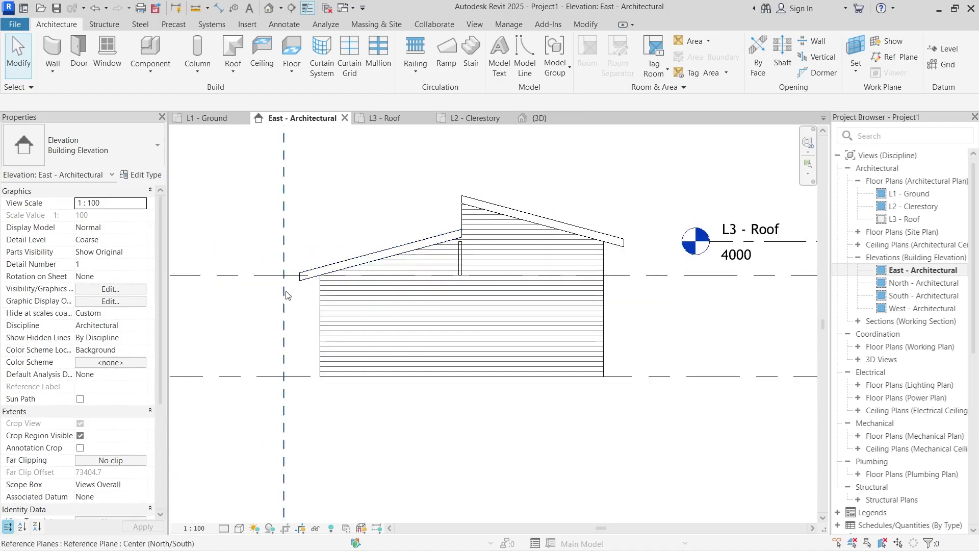
{"action": "left_click", "coordinate": [475, 206]}
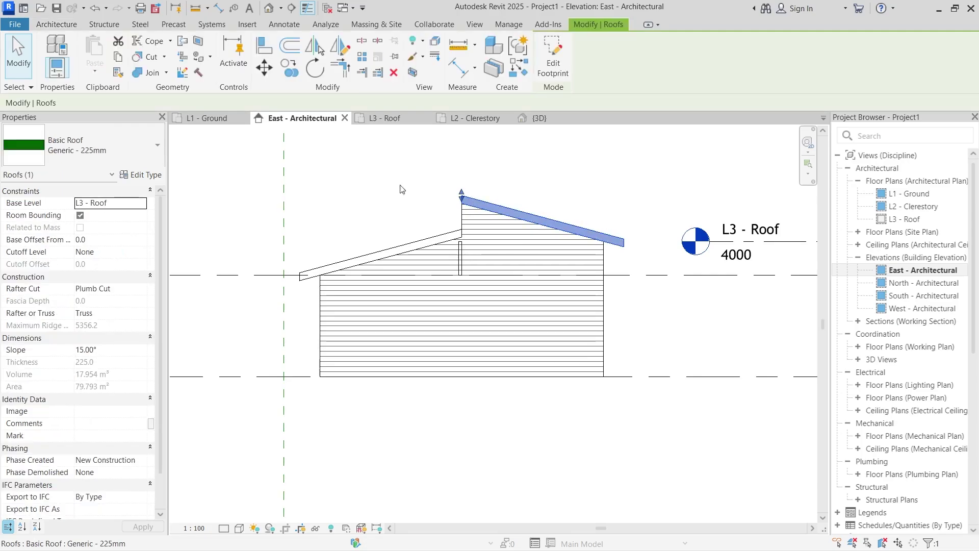
{"action": "left_click", "coordinate": [552, 56]}
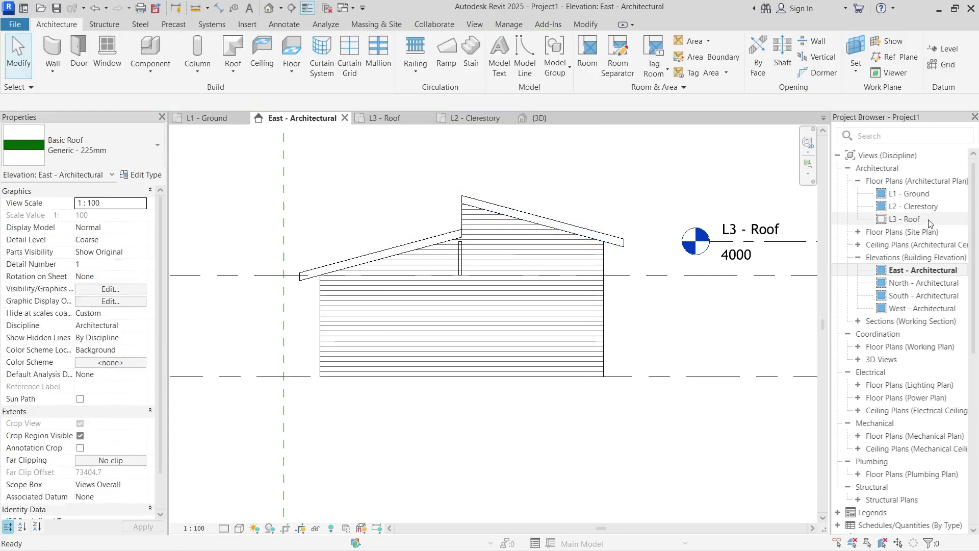
{"action": "double_click", "coordinate": [905, 218]}
{"action": "left_click", "coordinate": [560, 281]}
{"action": "left_click", "coordinate": [552, 77]}
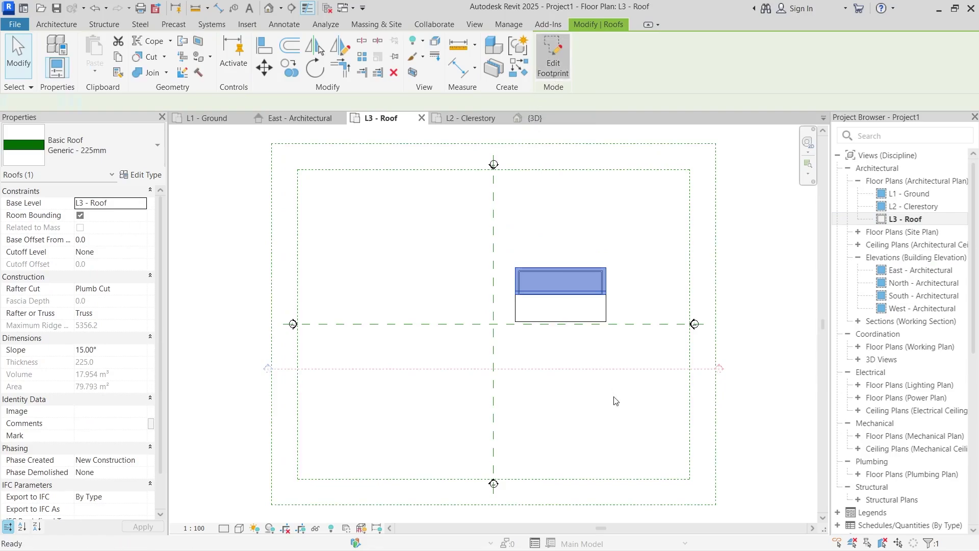
- Delete the upper roof's boundary line along the clerestory wall and draw a replacement across the lower roof with a -600 offset
{"action": "scroll", "coordinate": [618, 339], "scroll_direction": "up", "scroll_amount": 4}
{"action": "left_click", "coordinate": [508, 239]}
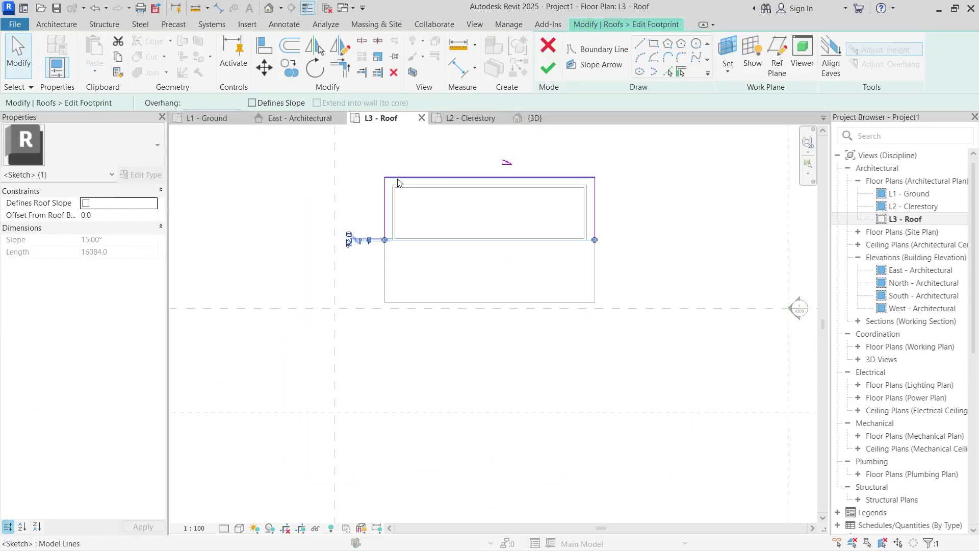
{"action": "key", "text": "Escape"}
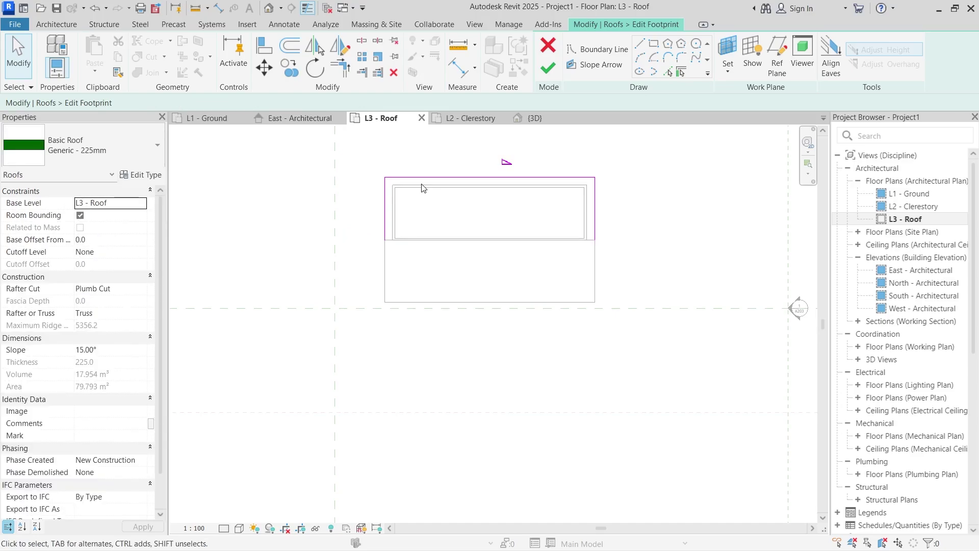
{"action": "left_click", "coordinate": [639, 44]}
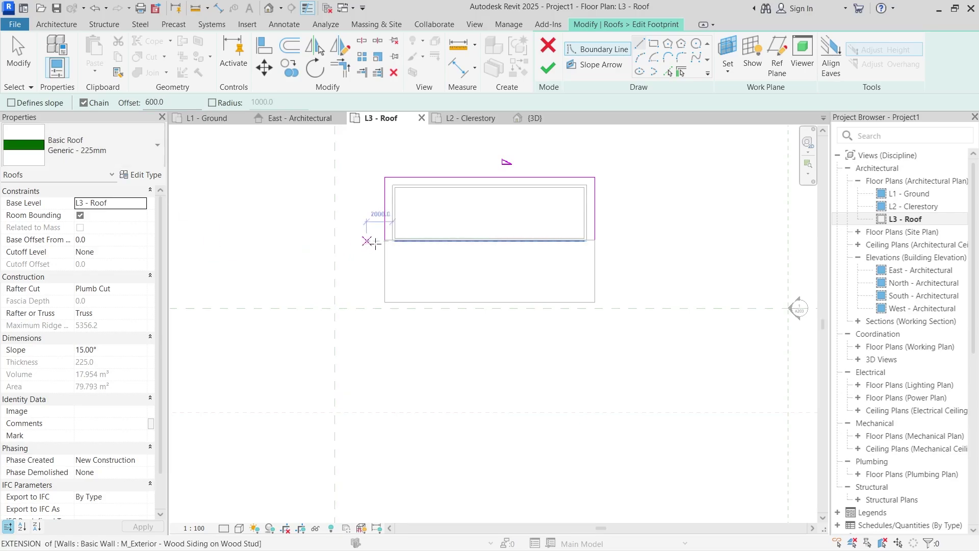
{"action": "left_click", "coordinate": [385, 239]}
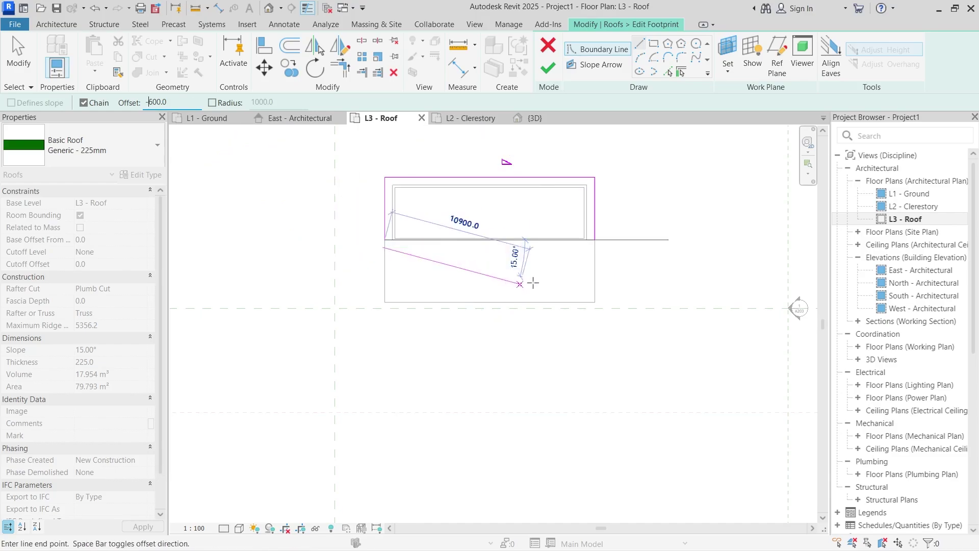
{"action": "left_click", "coordinate": [595, 239]}
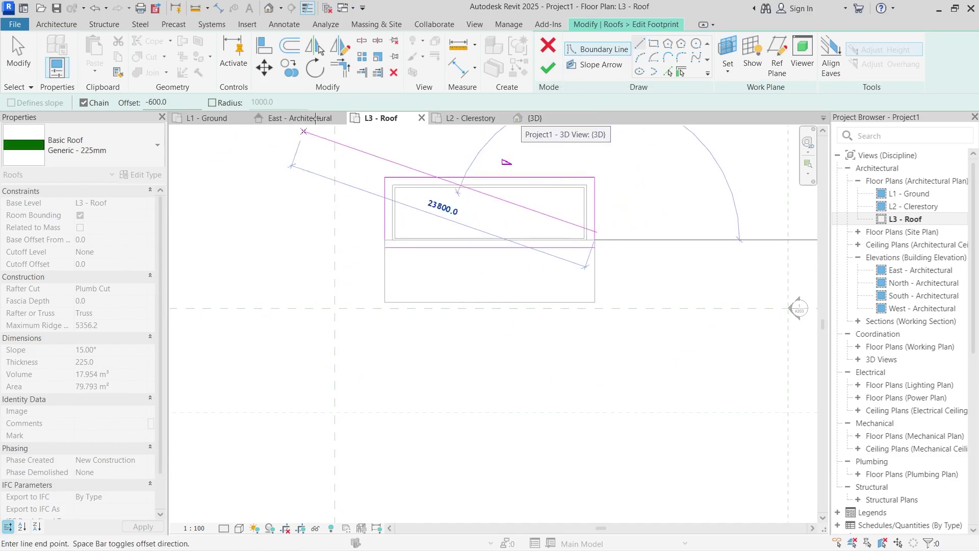
{"action": "key", "text": "Escape"}
{"action": "key", "text": "Escape"}
- Trim and extend both side boundary lines to corners with the new line and finish the upper roof's footprint
{"action": "scroll", "coordinate": [584, 222], "scroll_direction": "up", "scroll_amount": 3}
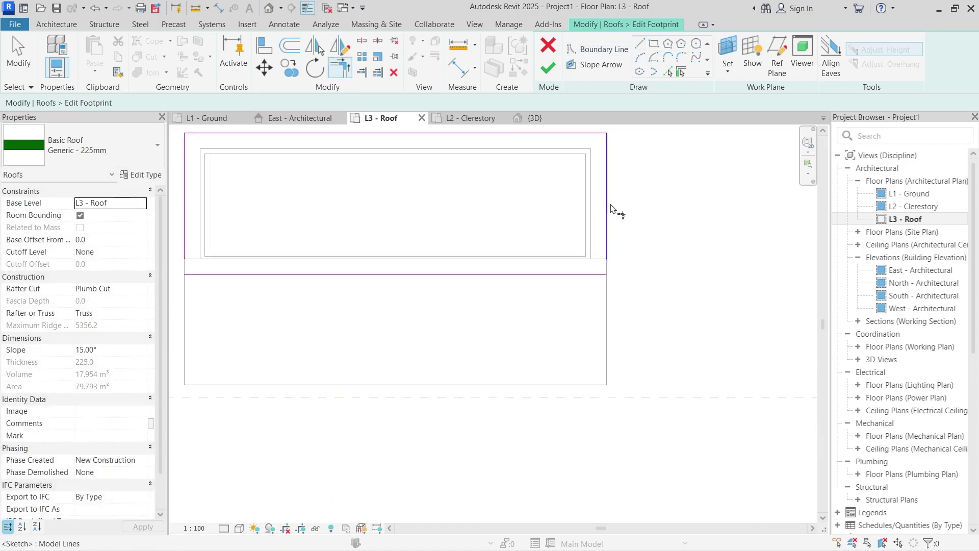
{"action": "left_click", "coordinate": [610, 210]}
{"action": "left_click", "coordinate": [596, 276]}
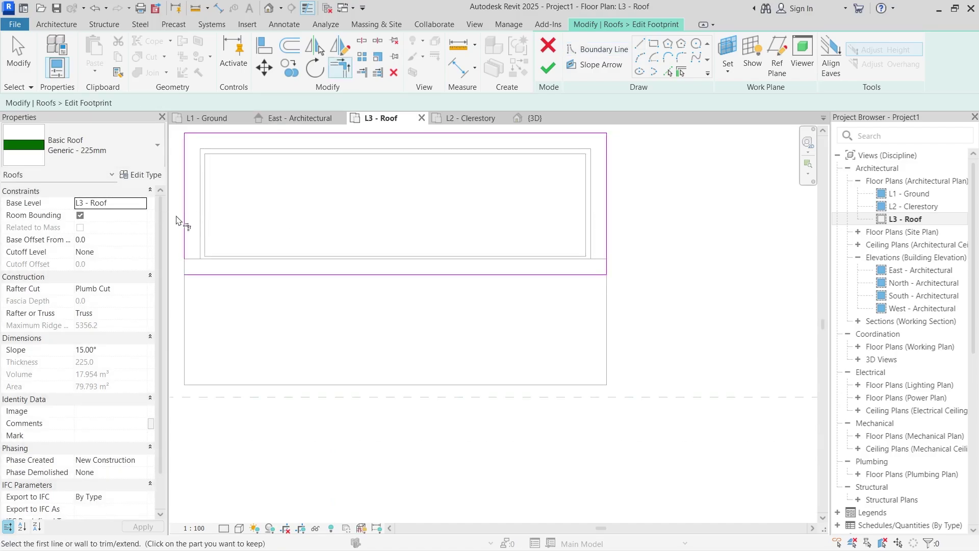
{"action": "left_click", "coordinate": [184, 216]}
{"action": "left_click", "coordinate": [203, 272]}
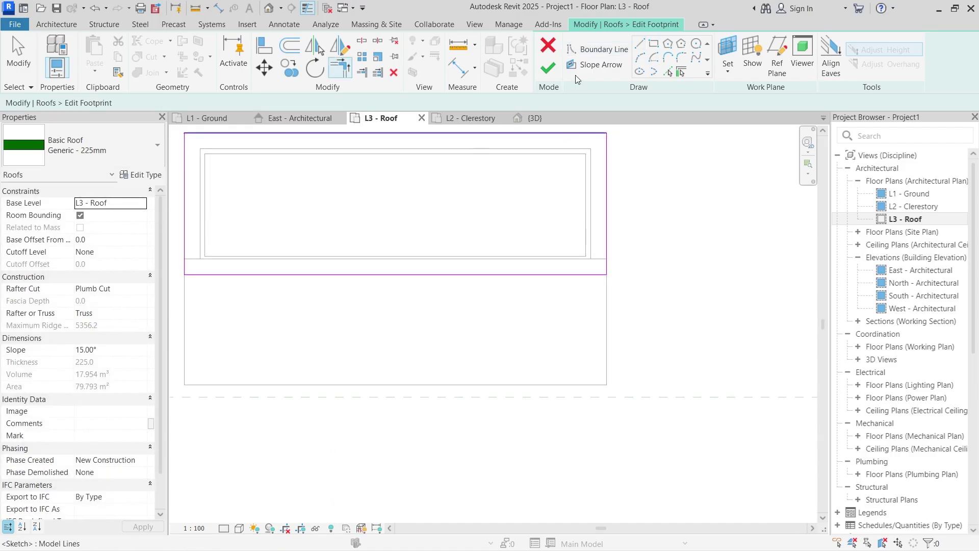
{"action": "left_click", "coordinate": [548, 68]}
{"action": "left_click", "coordinate": [703, 214]}
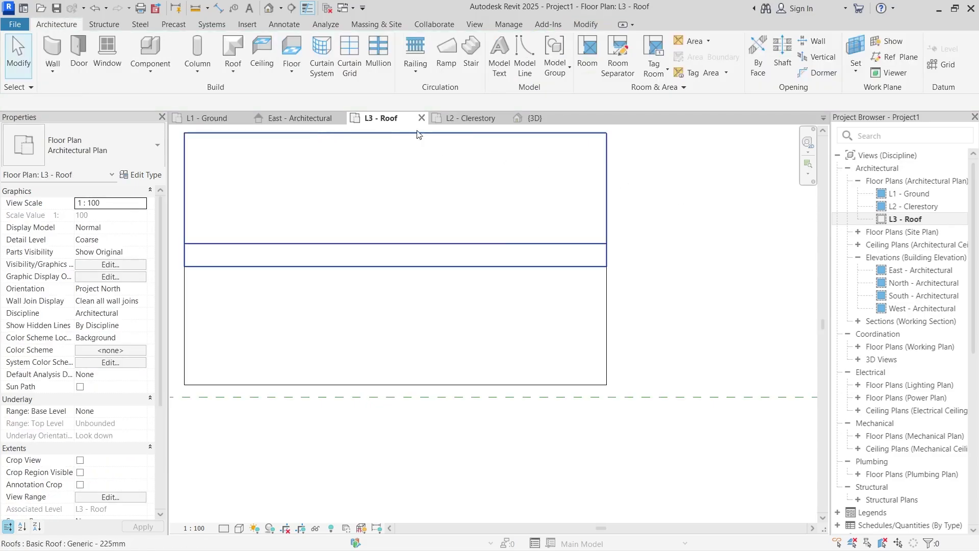
- Examine the upper roof's overhang above the clerestory wall in the 3D view and the East - Architectural elevation
{"action": "left_click", "coordinate": [533, 117]}
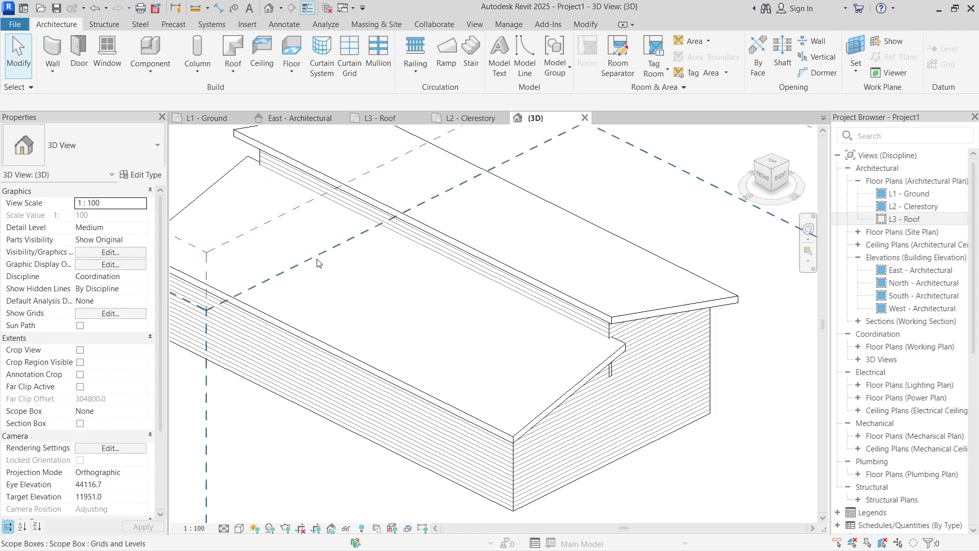
{"action": "scroll", "coordinate": [307, 184], "scroll_direction": "down", "scroll_amount": 1}
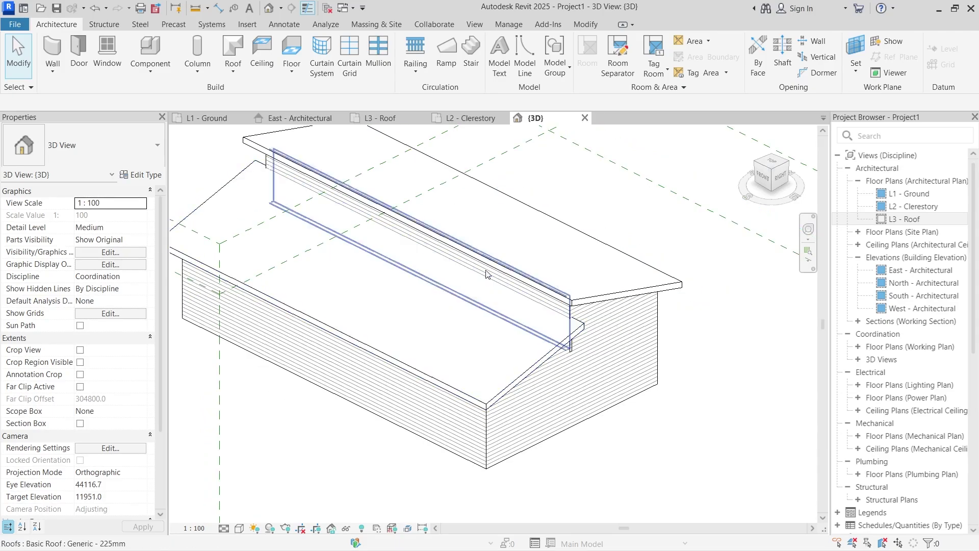
{"action": "scroll", "coordinate": [486, 273], "scroll_direction": "up", "scroll_amount": 2}
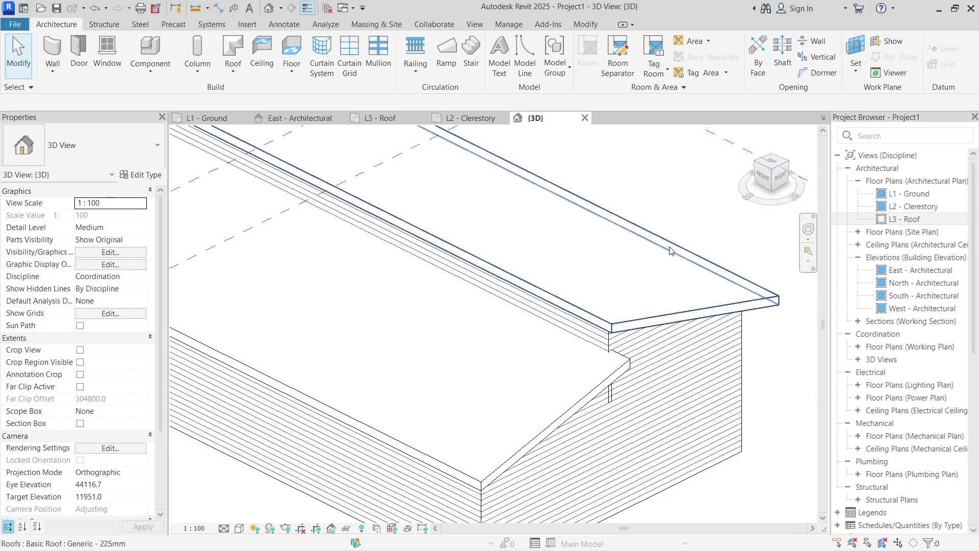
{"action": "scroll", "coordinate": [615, 166], "scroll_direction": "down", "scroll_amount": 2}
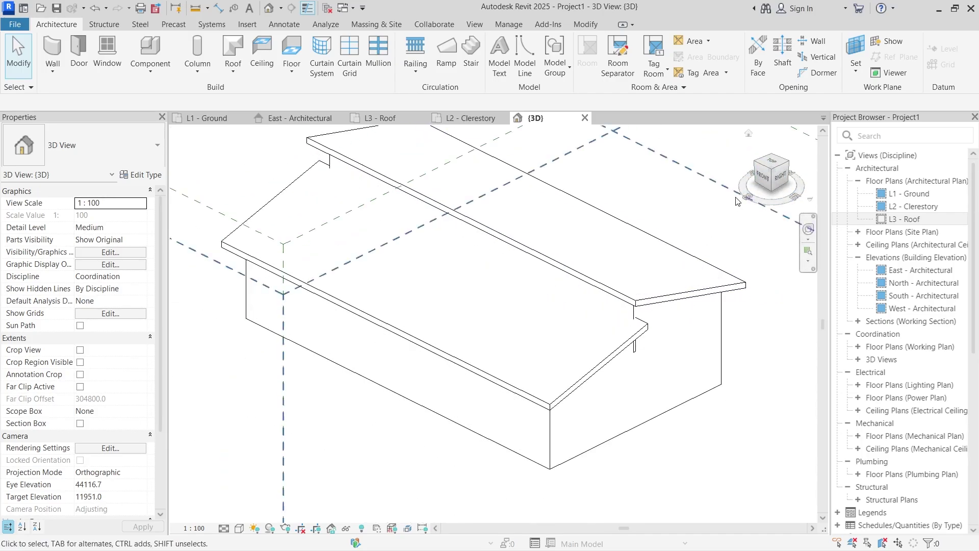
{"action": "left_click", "coordinate": [276, 120]}
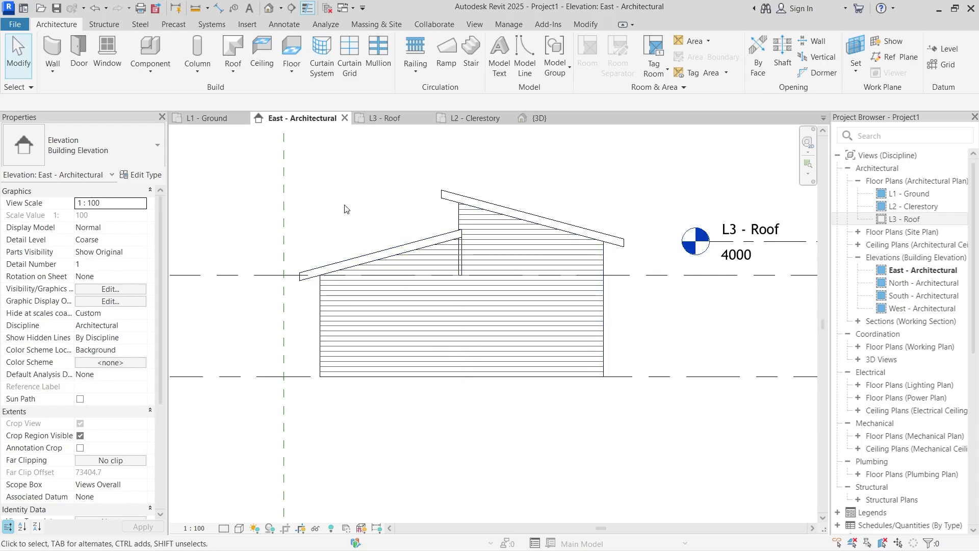
{"action": "scroll", "coordinate": [345, 208], "scroll_direction": "up", "scroll_amount": 2}
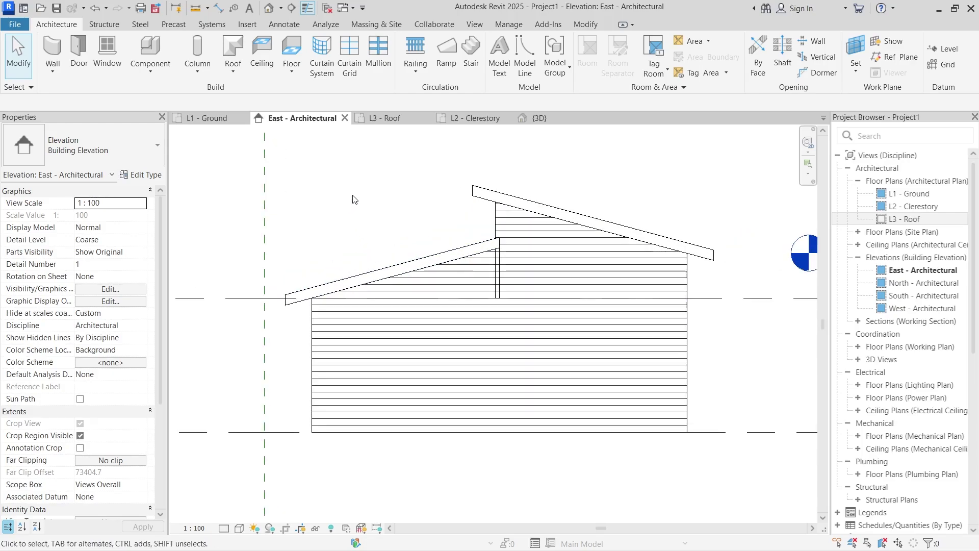